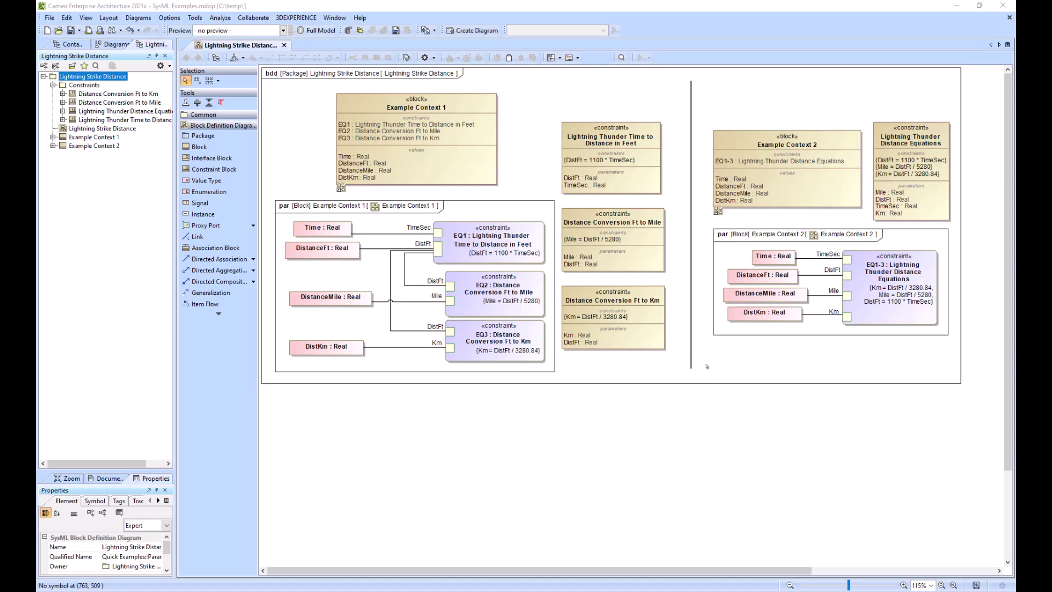
Simulate the Example Context 1 block with Time set to 6, check the calculated distances, and terminate the simulation.
click(457, 99)
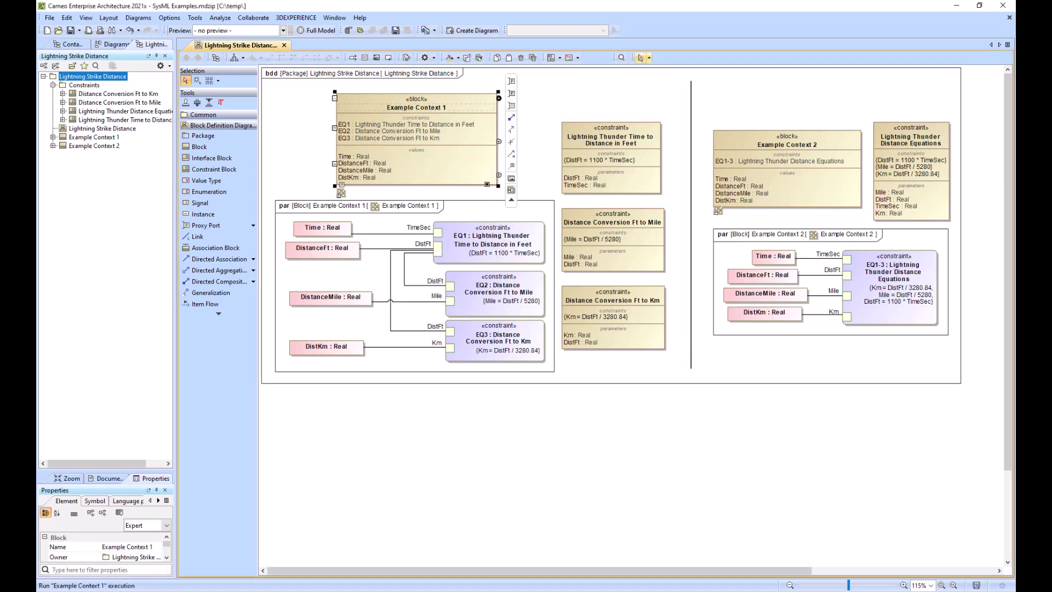
click(640, 57)
click(811, 499)
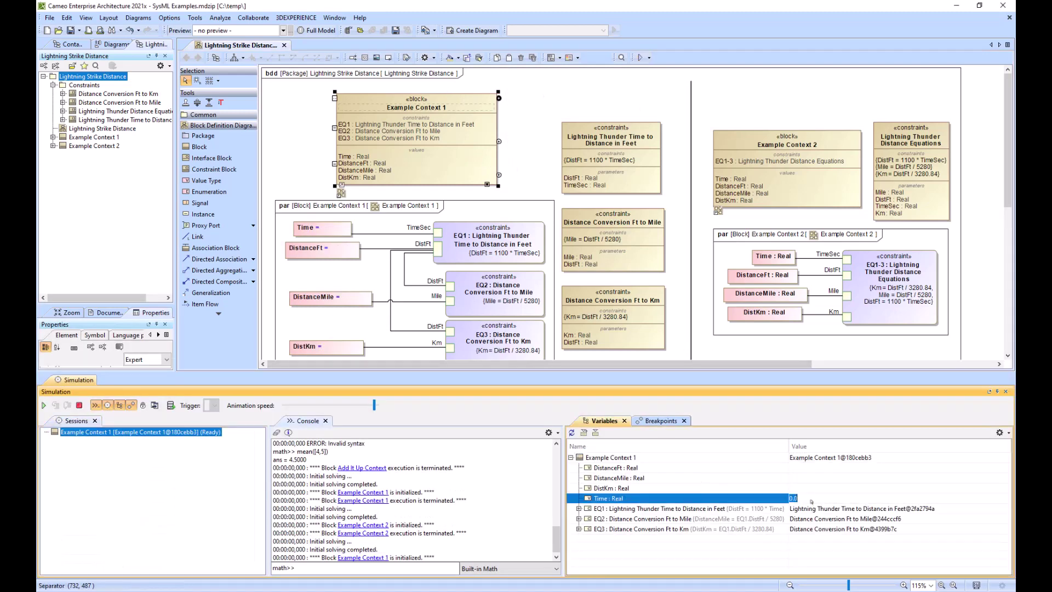
text(6)
key(Return)
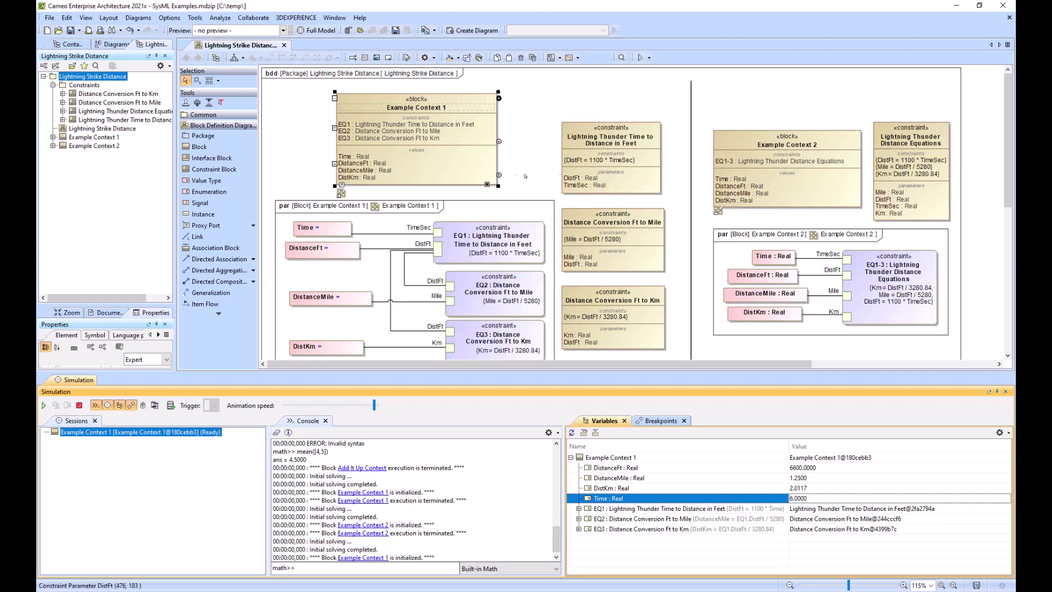
click(452, 259)
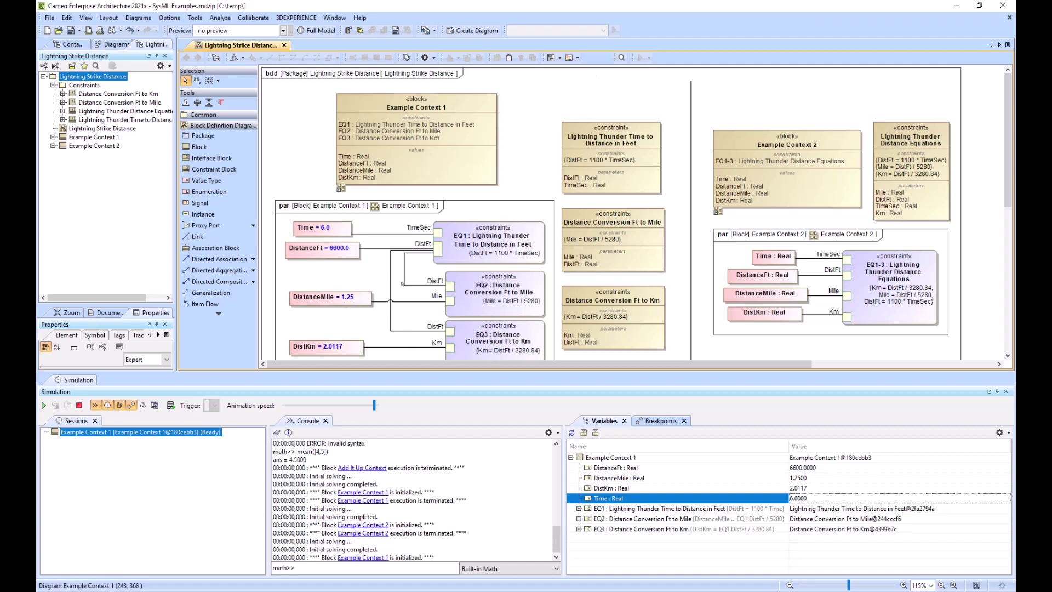
click(79, 405)
Simulate the Example Context 2 block with Time set to 5, check the calculated distances, and terminate the simulation.
click(822, 146)
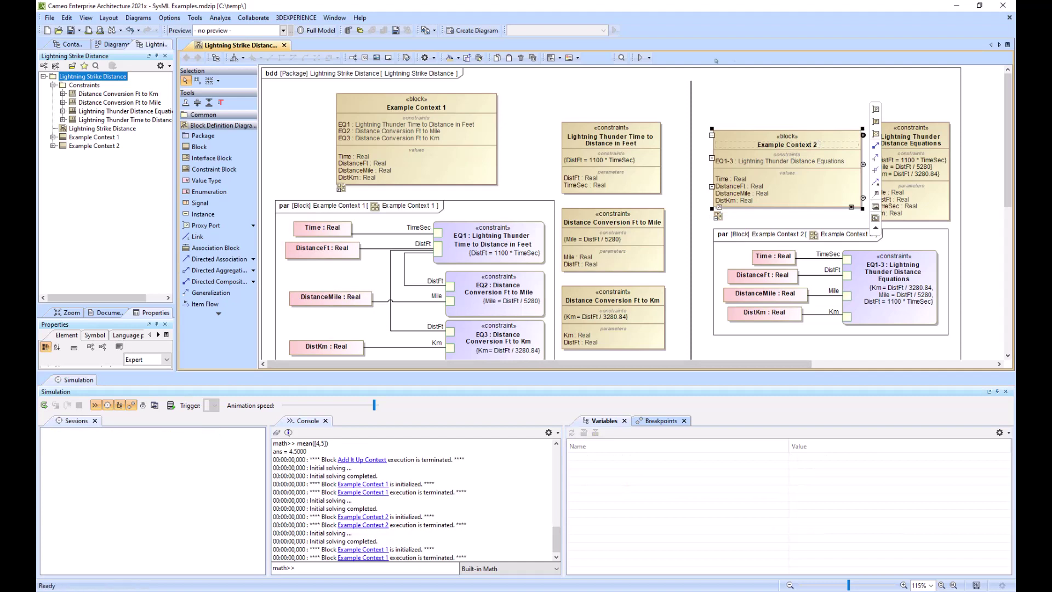
click(640, 57)
click(811, 499)
text(5)
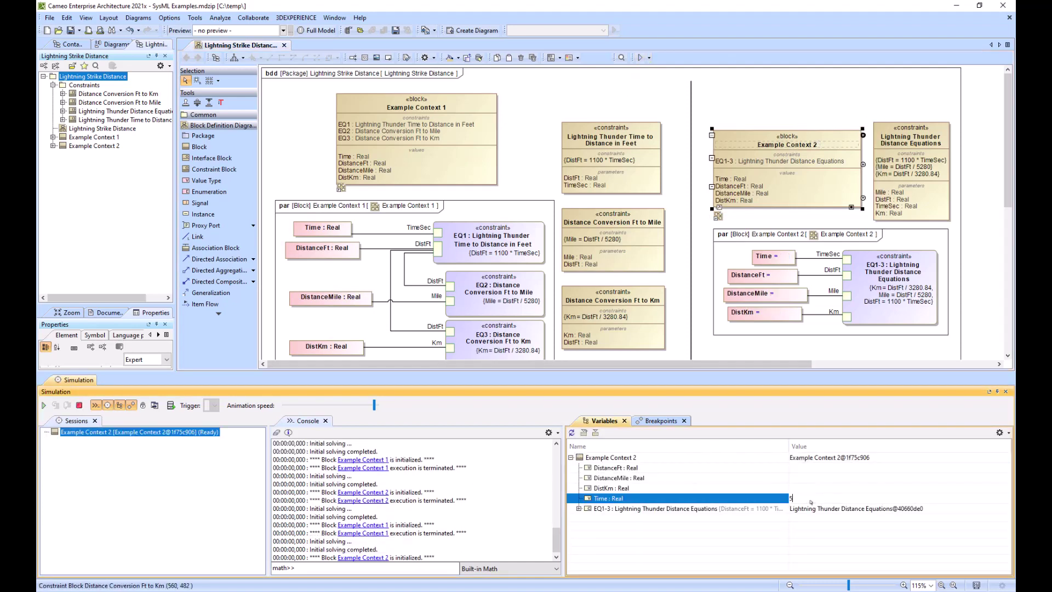
key(Return)
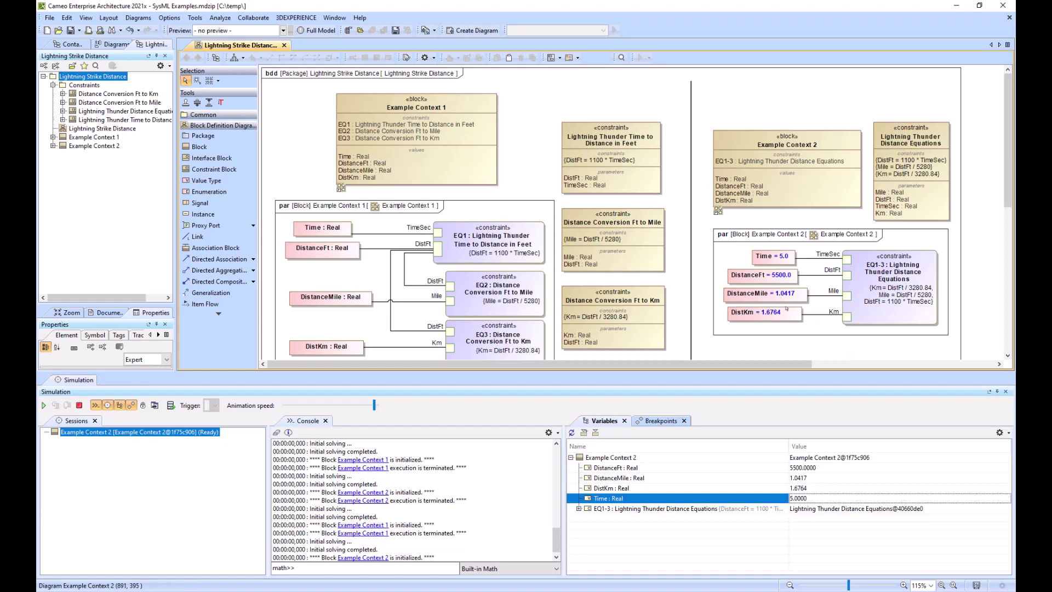
click(79, 405)
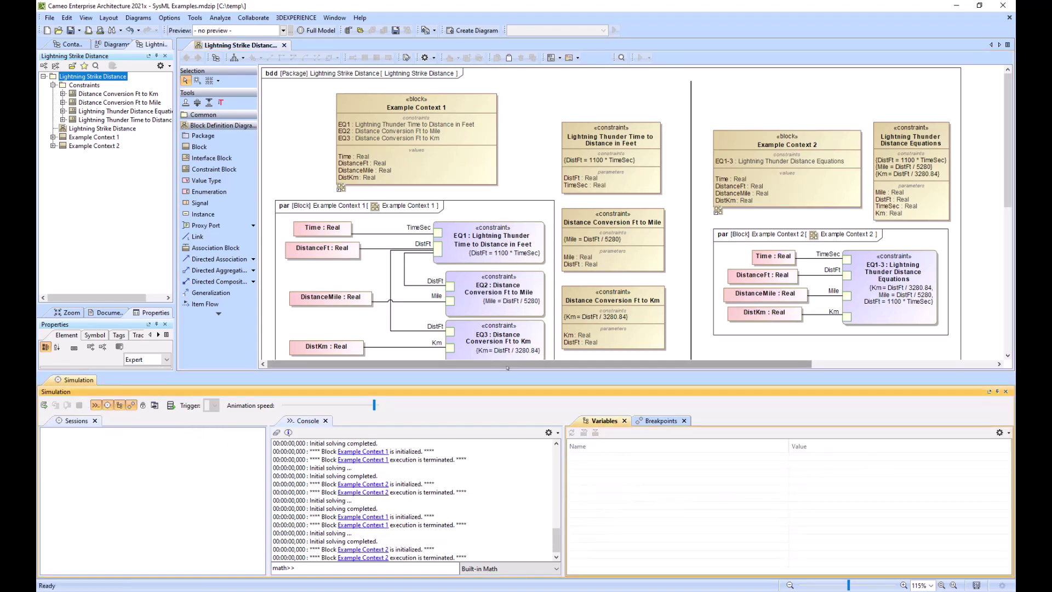
Delete all contents of the Lightning Strike Distance package, from the Constraints package through Example Context 2.
drag(508, 368, 507, 465)
click(85, 85)
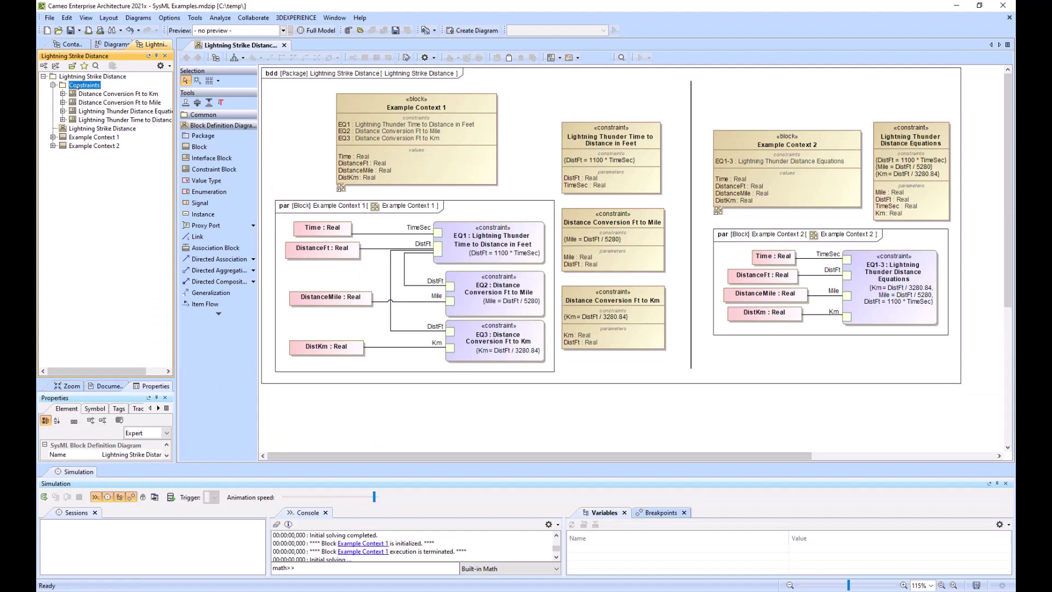
shift+click(83, 146)
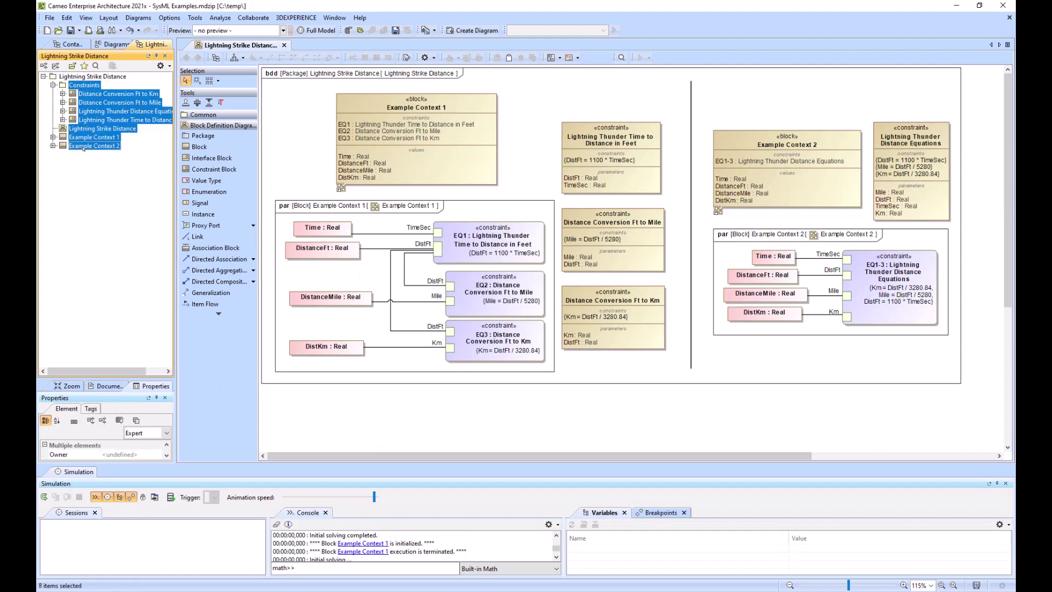
key(Delete)
Create a package named Constraints inside the Lightning Strike Distance package.
right_click(80, 78)
click(114, 87)
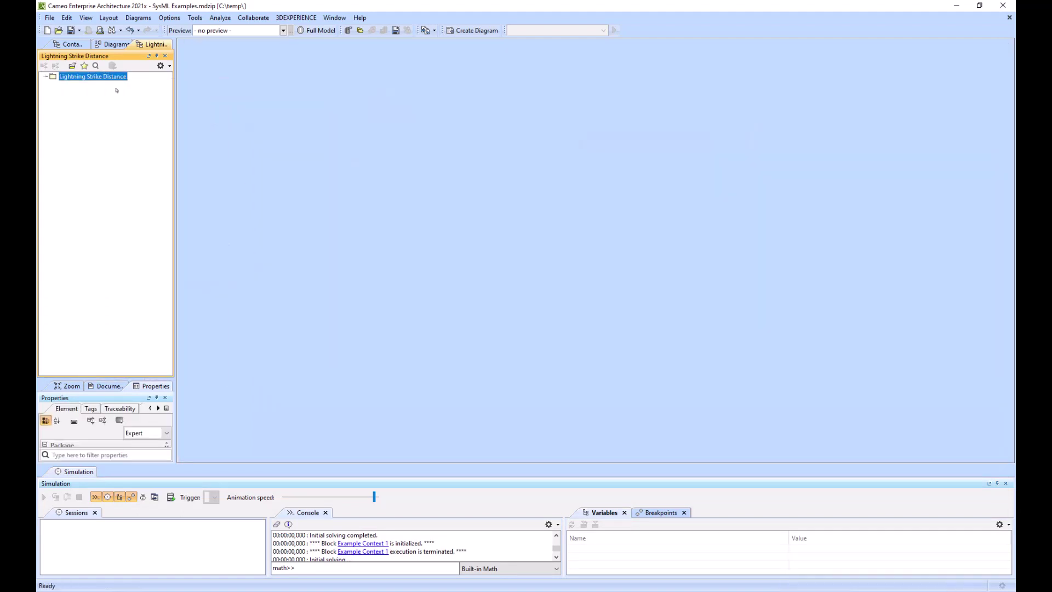
click(118, 117)
text(Constr)
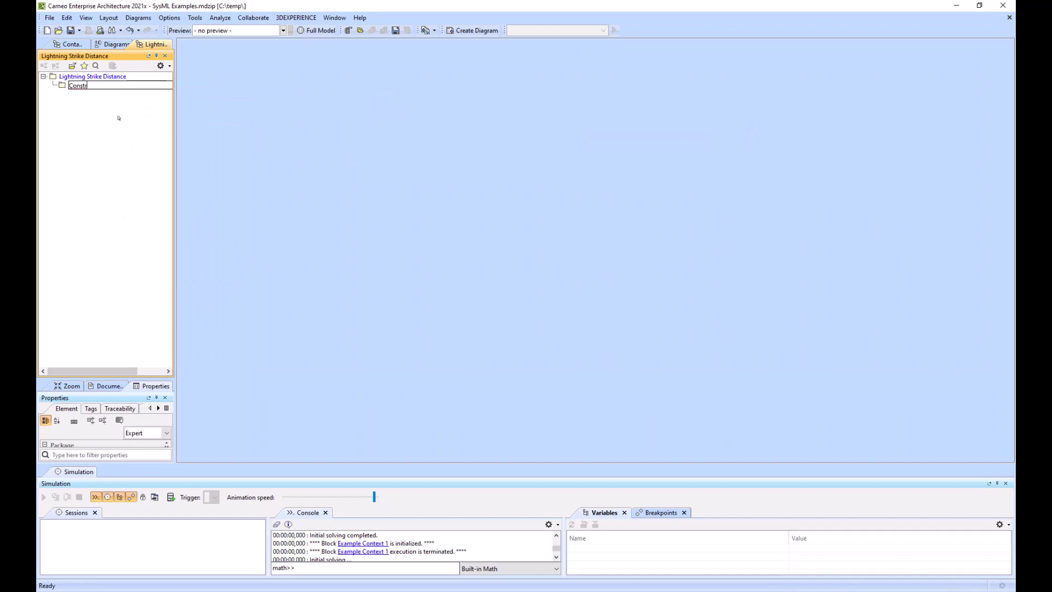
text(aints)
key(Return)
Create a SysML Block Definition Diagram in the Lightning Strike Distance package, keeping its default name.
right_click(99, 76)
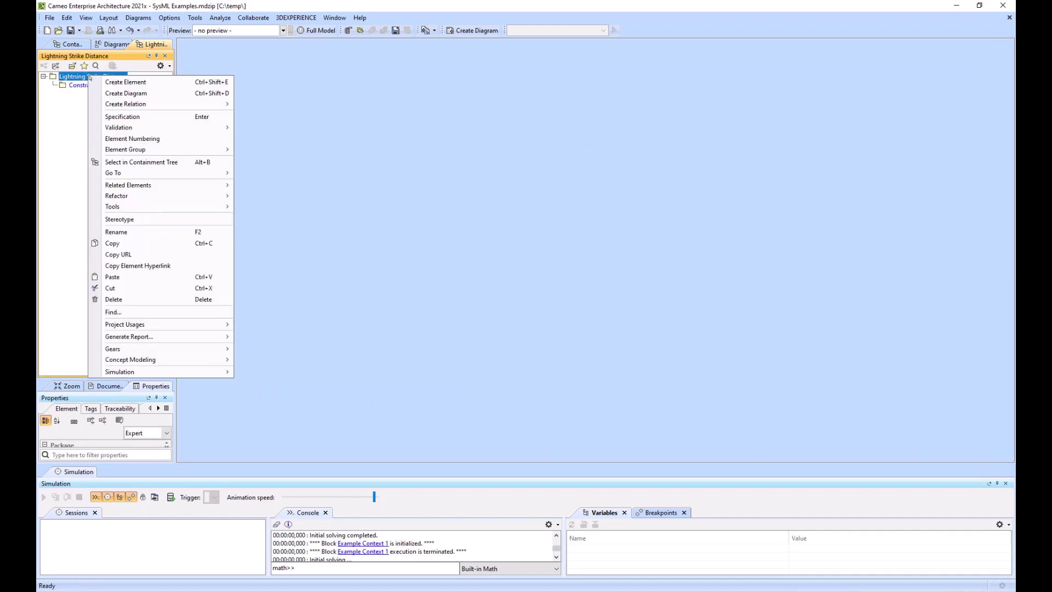
click(132, 89)
text(bdd)
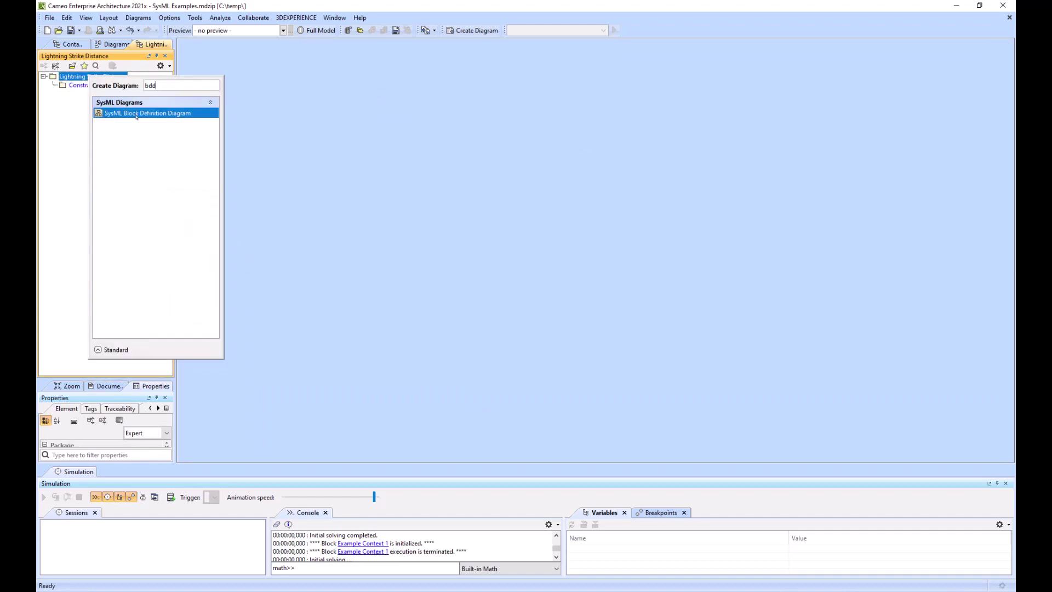
key(Return)
key(Return)
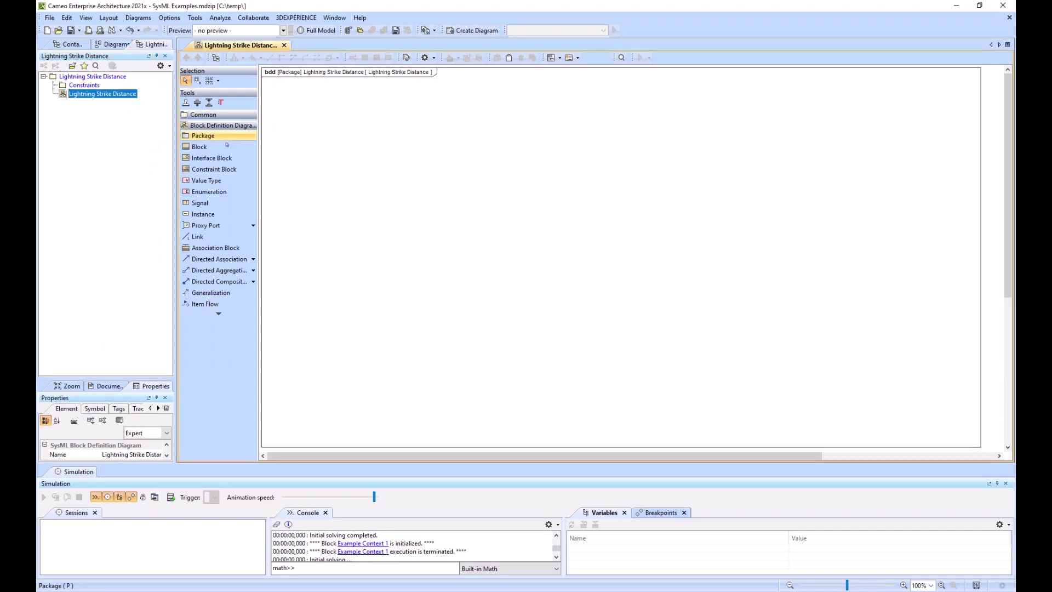
Add a block named Example Context 1 in the upper left area of the diagram.
click(199, 146)
click(342, 110)
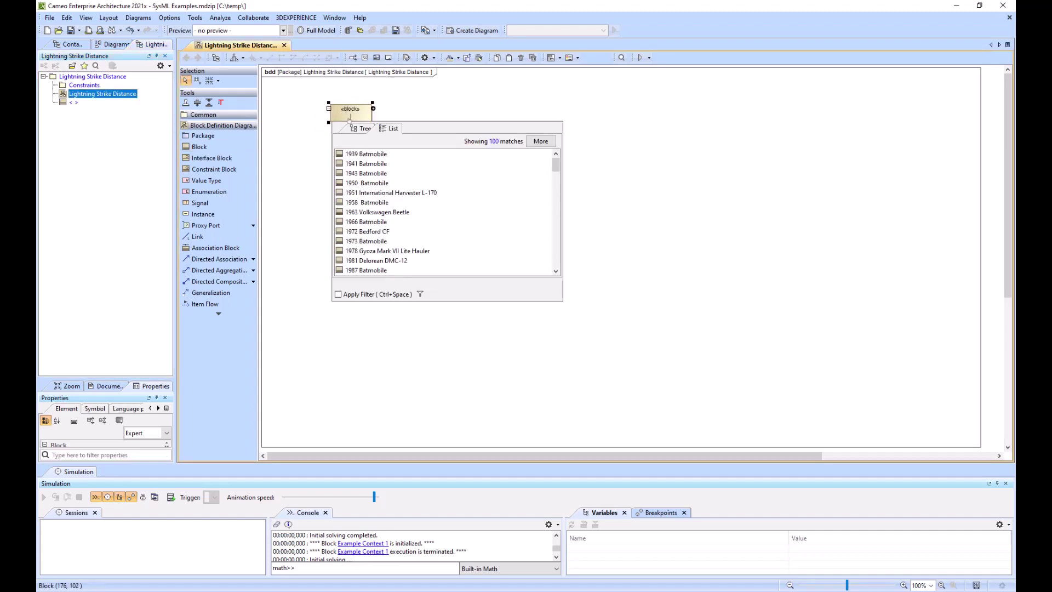
text(Example Co)
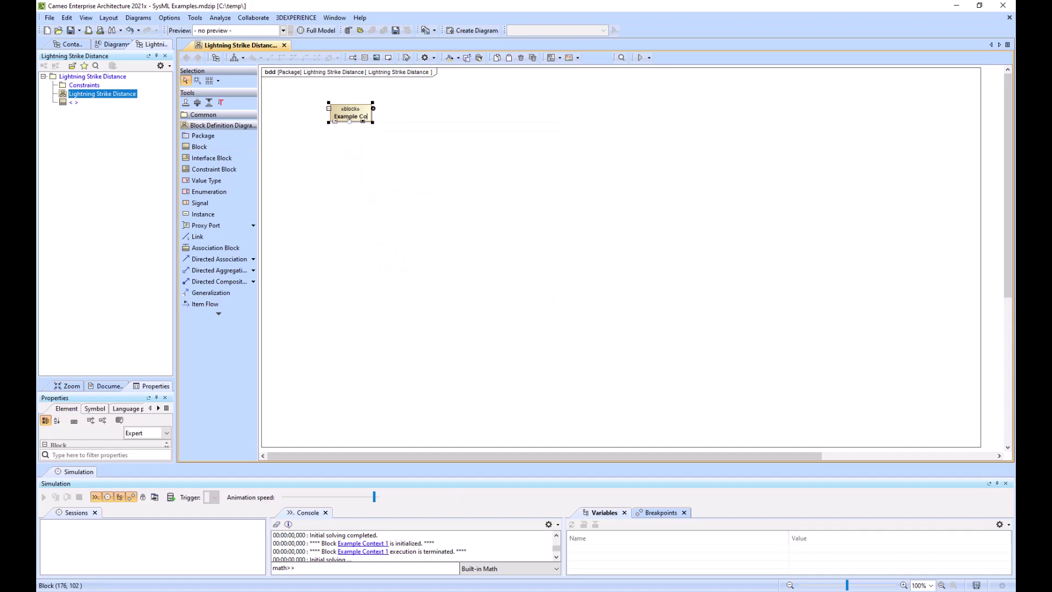
text(ntext 2)
click(377, 172)
click(350, 123)
click(352, 124)
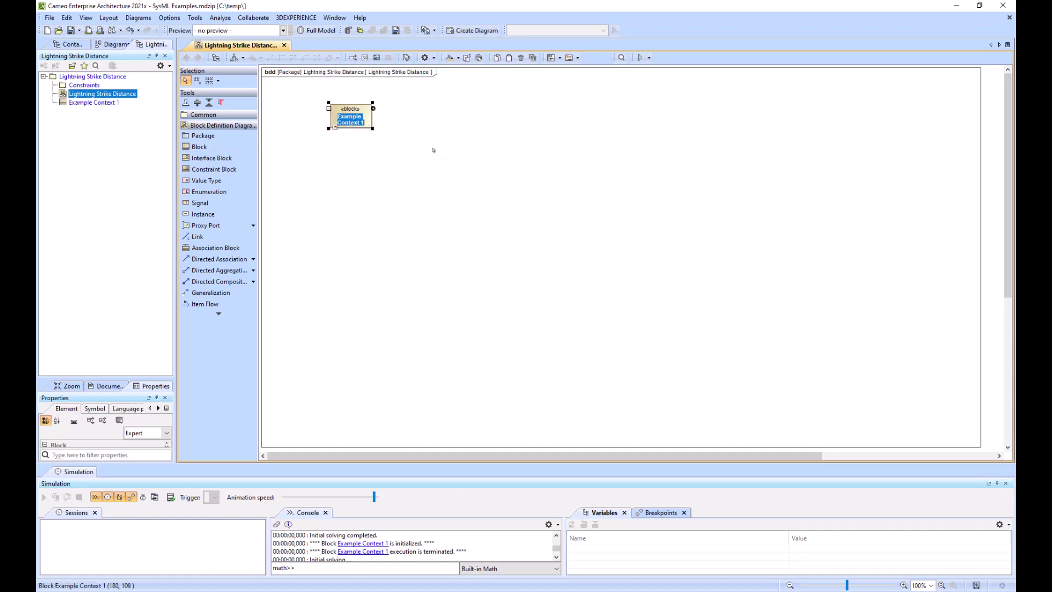
Add a second block named Example Context 2 level with Example Context 1, well to its right.
click(199, 146)
click(619, 105)
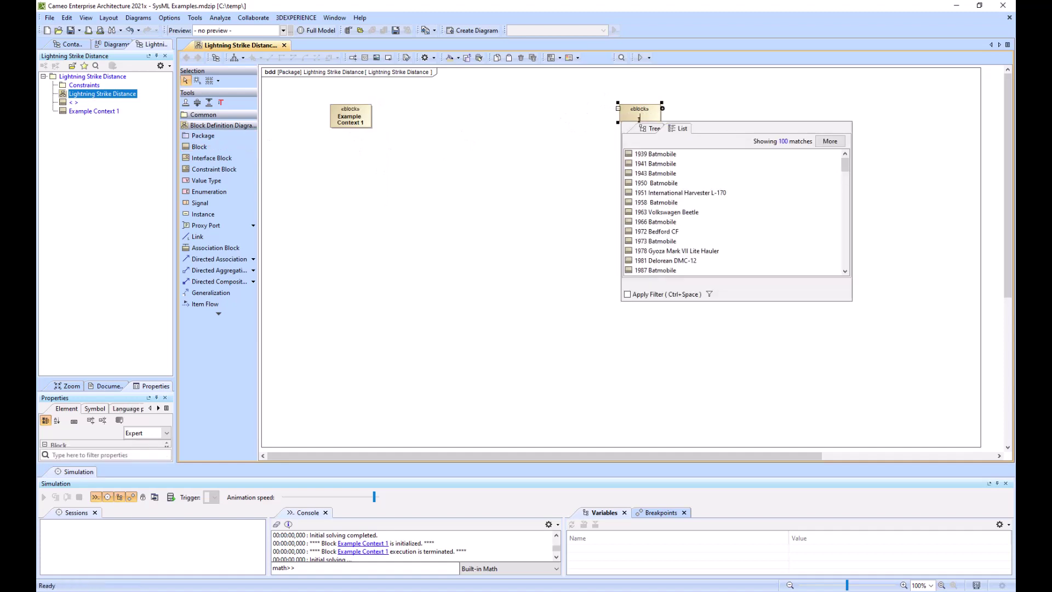
text(Example Context 2)
click(570, 169)
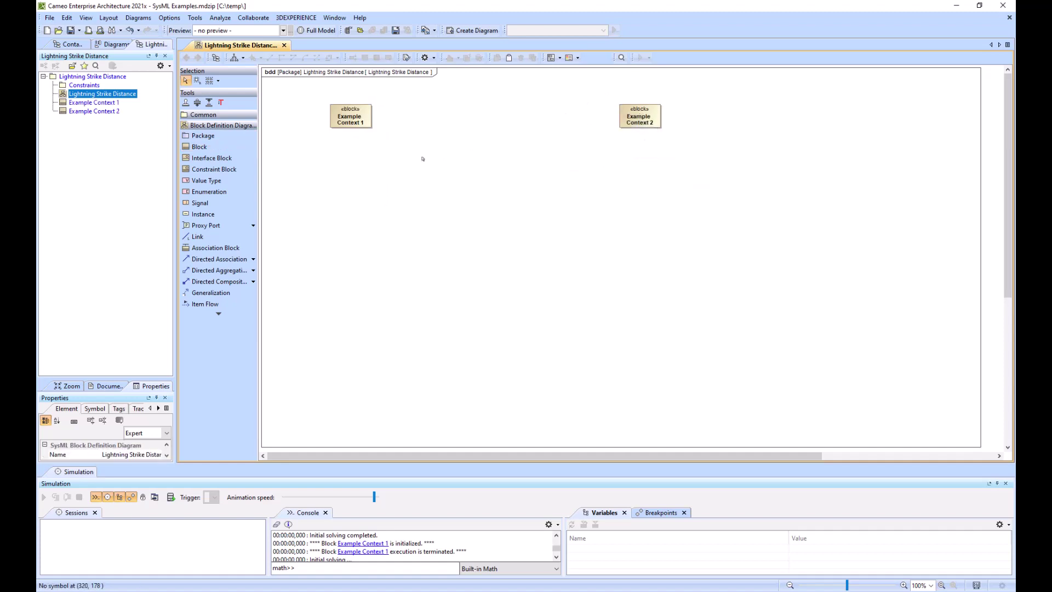
Add a constraint block named Lightning Thunder Time to Distance in Feet below and right of Example Context 1, and widen it.
click(213, 169)
click(406, 128)
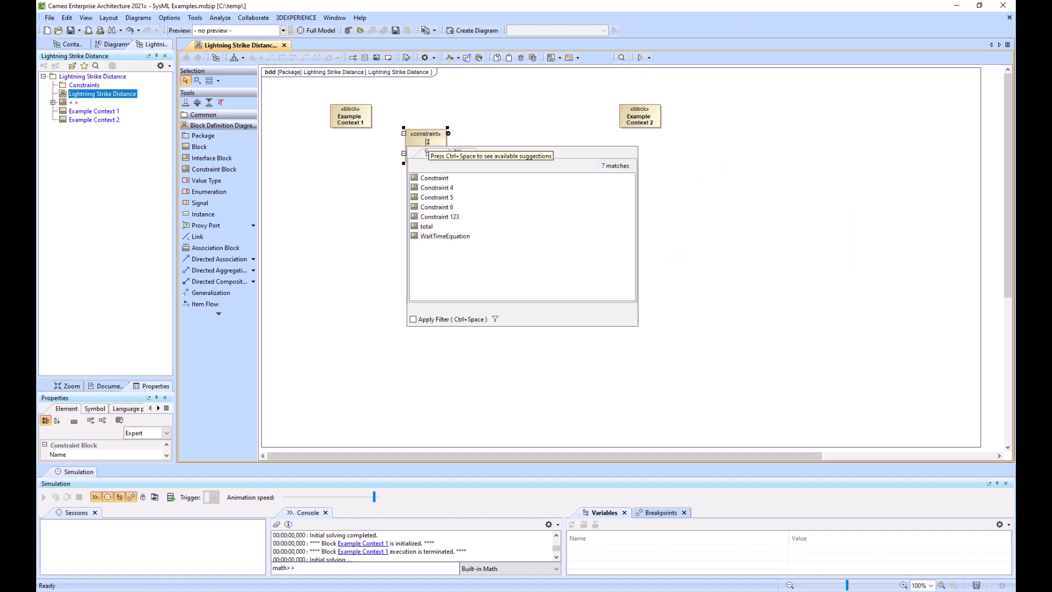
text(Lightning)
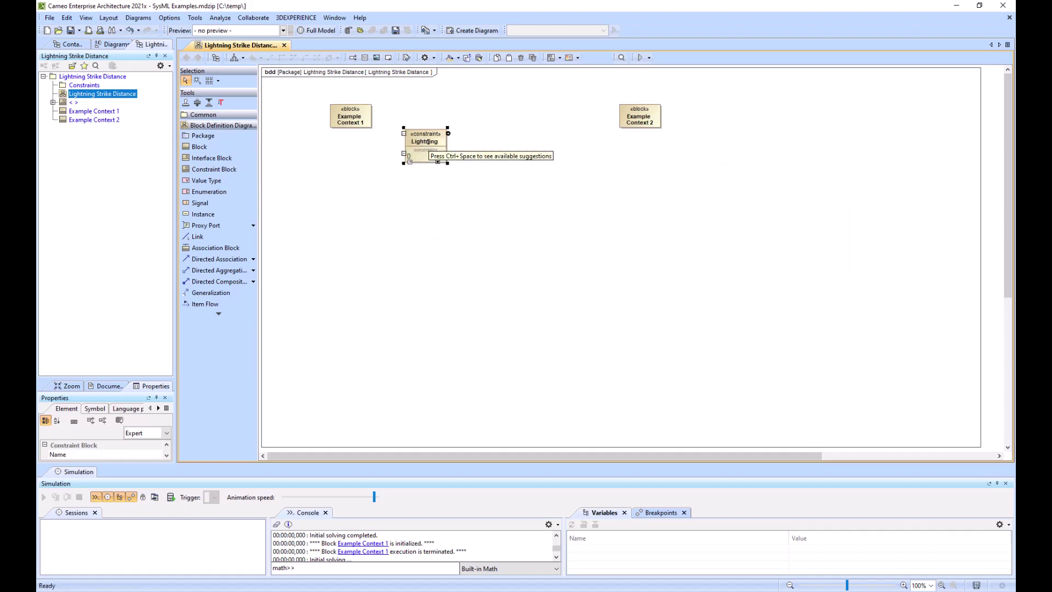
text( Thunder Time to Distance in Feet)
key(Return)
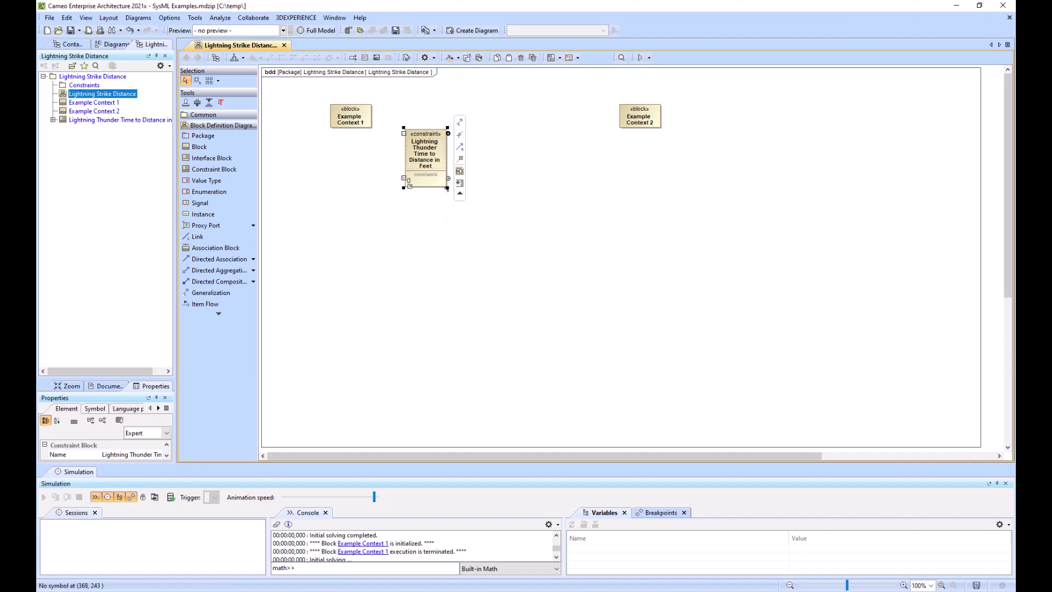
drag(447, 188, 510, 183)
click(477, 211)
Add a constraint block named Distance Conversion Ft o Mile under the first constraint block and widen it to match.
click(213, 169)
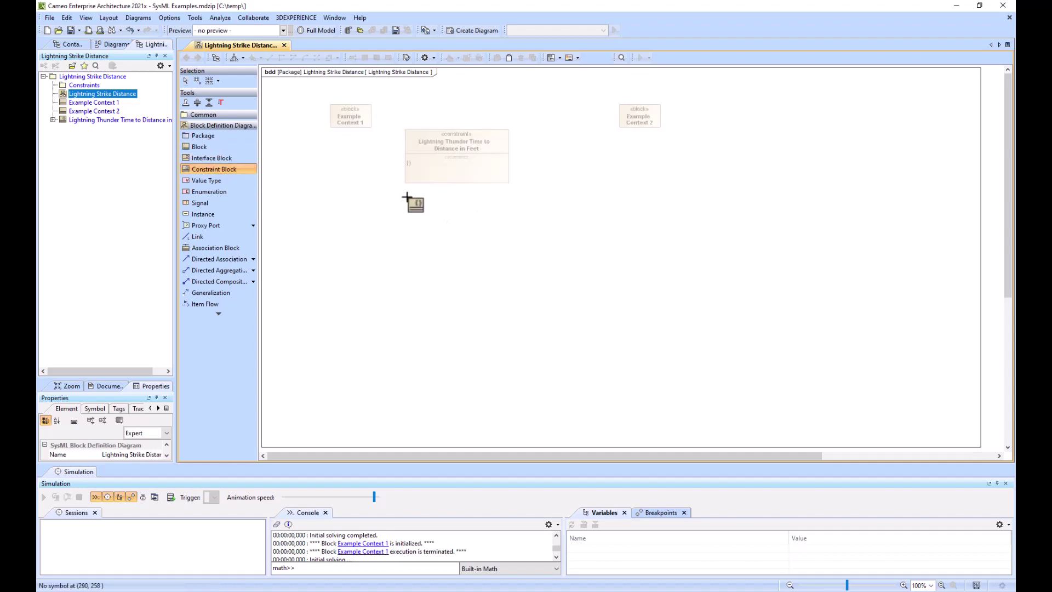
click(405, 196)
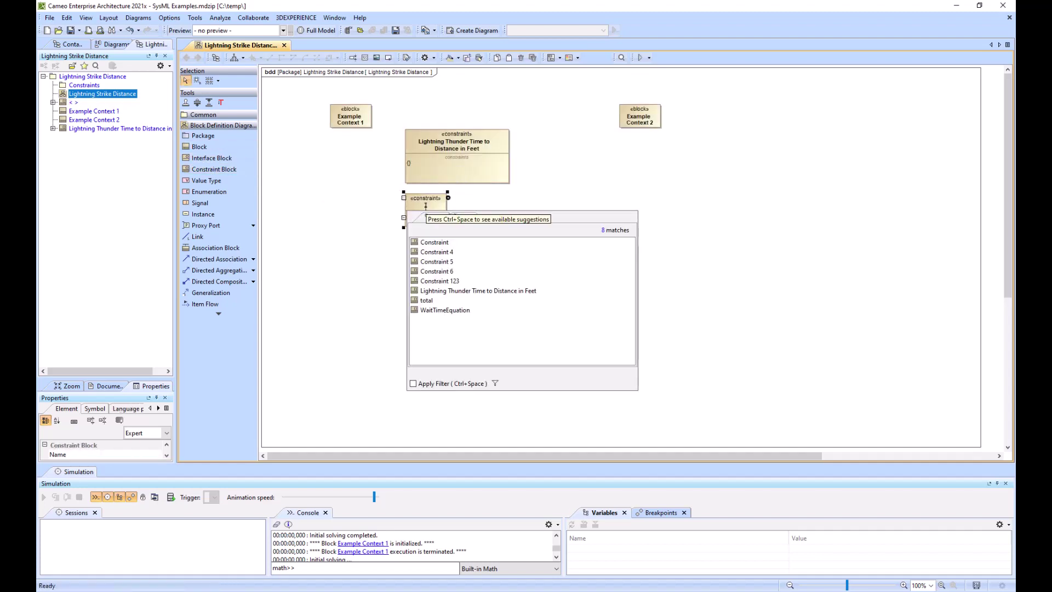
text(Distance Conv)
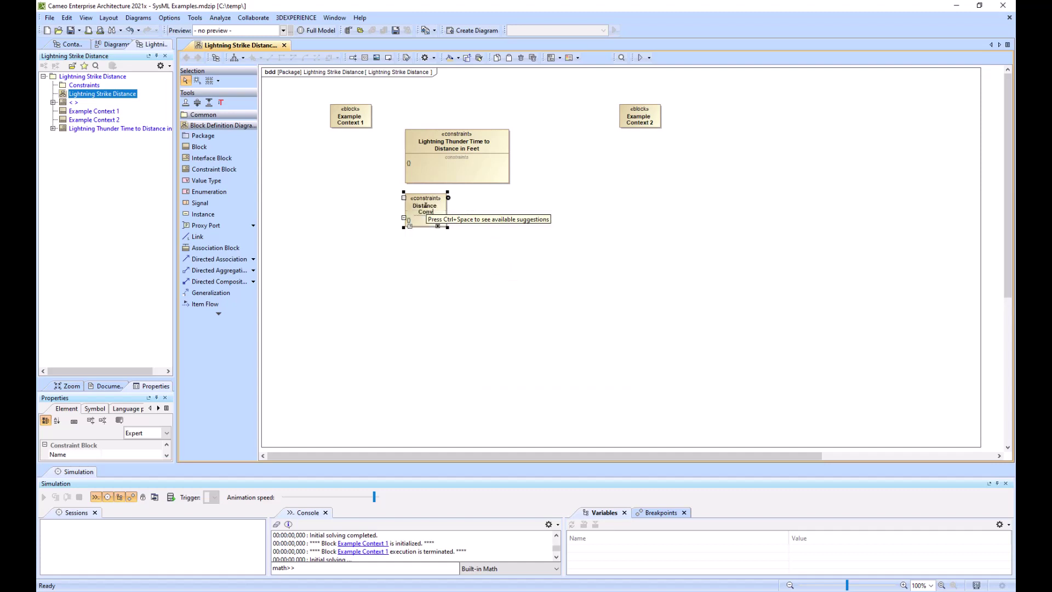
text(ersion Ft o Mile)
key(Return)
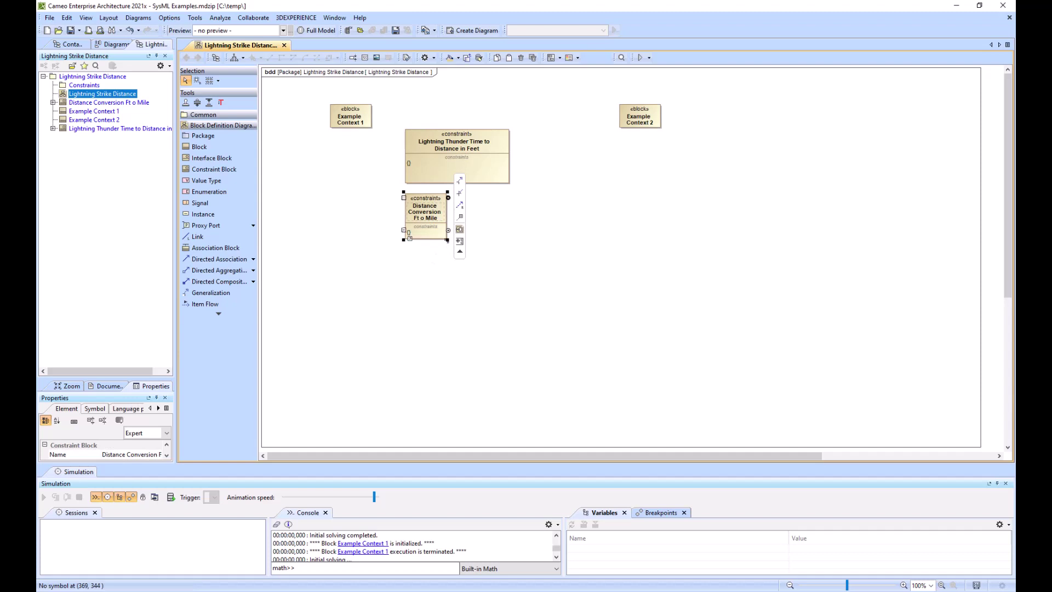
drag(447, 239, 511, 242)
Add a constraint block named Distance Conversion Ft to Km beneath the mile conversion block and widen it to match.
click(214, 169)
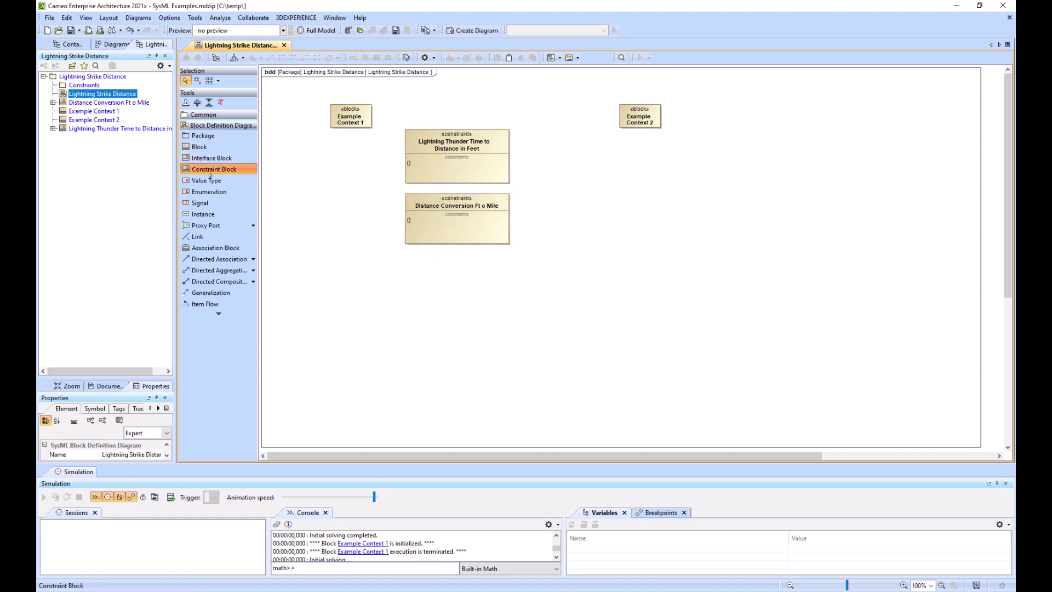
click(406, 255)
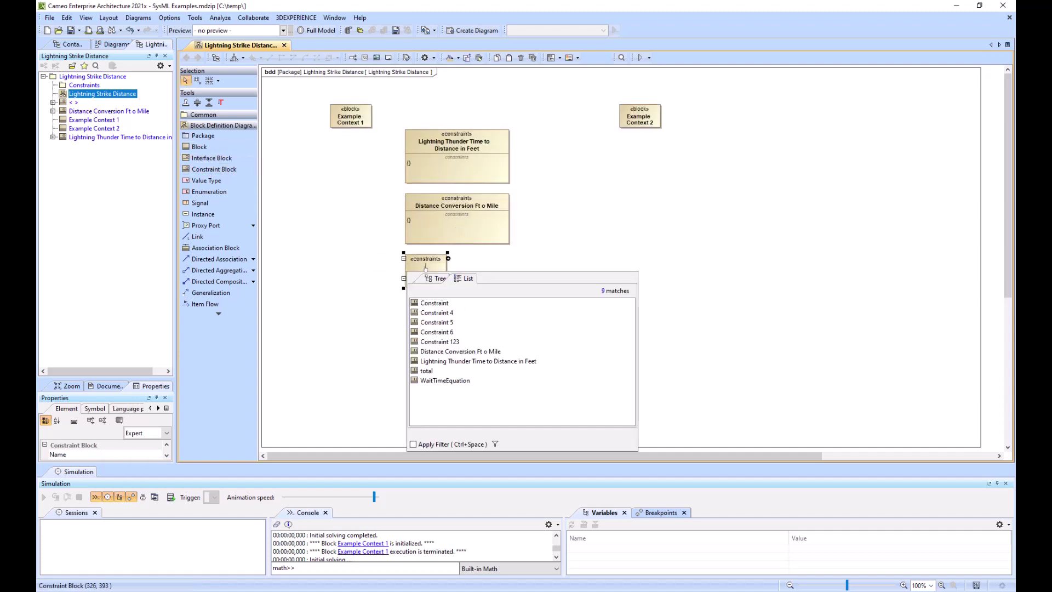
text(Distance)
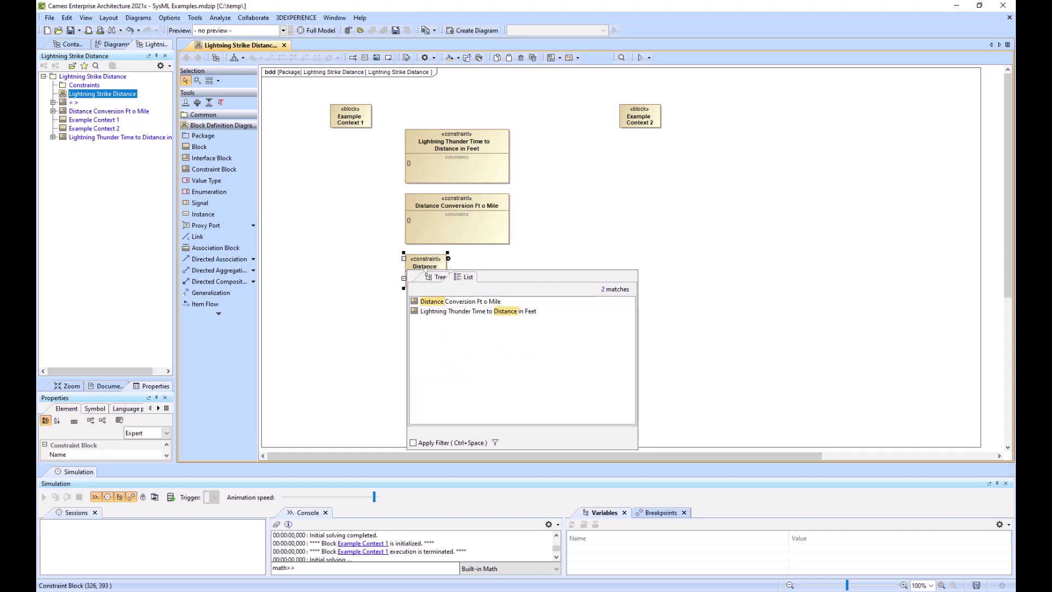
text( Conversion Ft to Km)
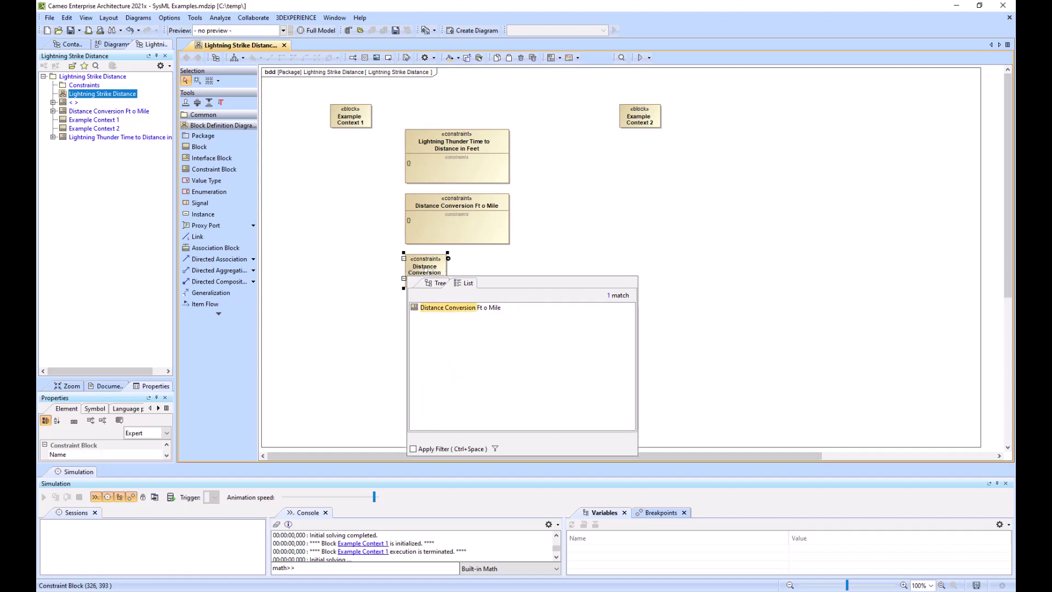
key(Return)
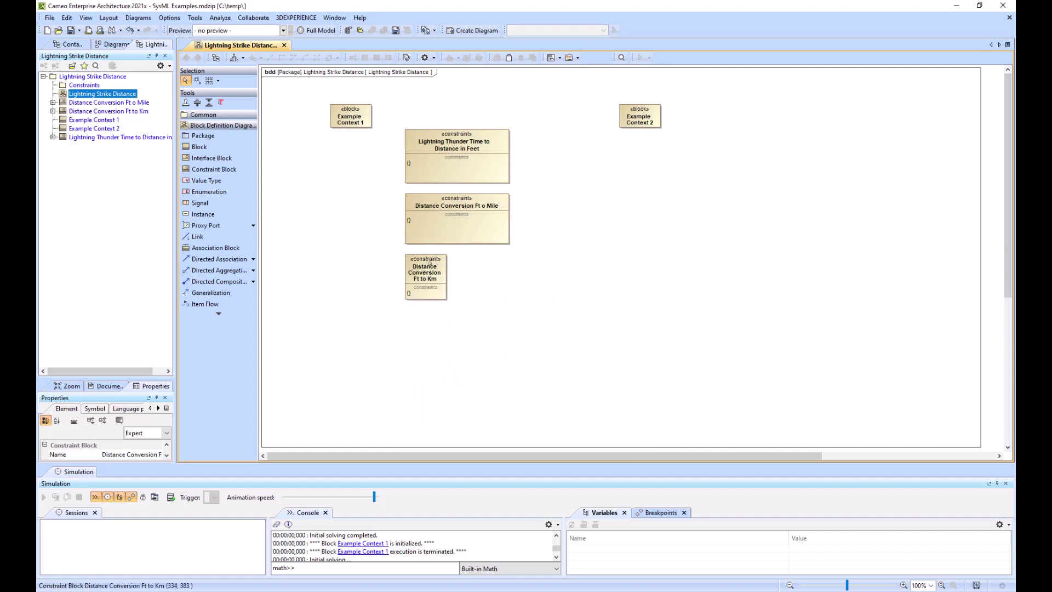
drag(448, 288, 511, 312)
click(513, 344)
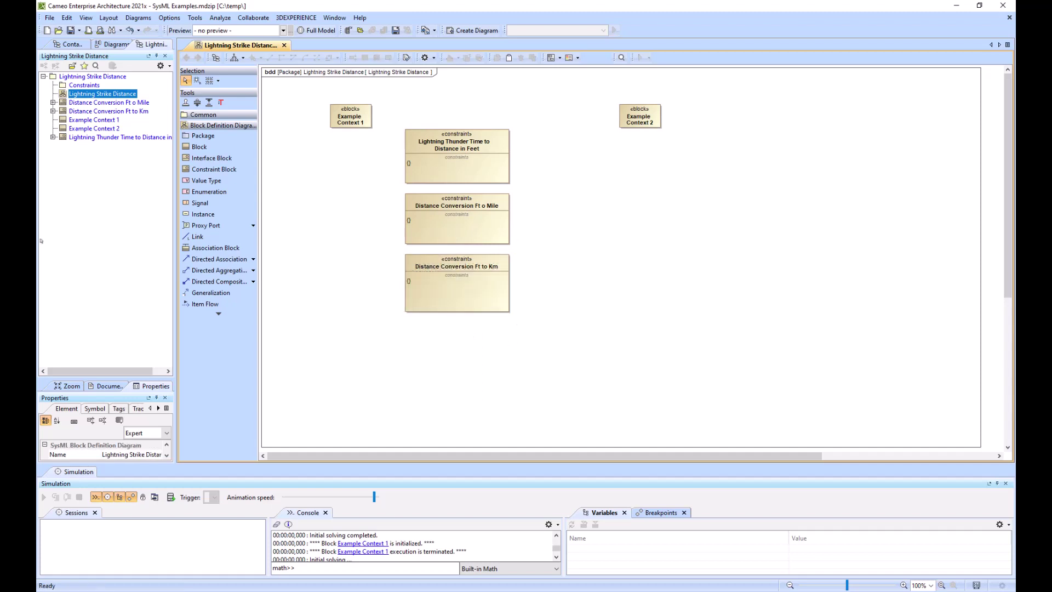
Add a constraint block named Lightning Thunder Distance Equations to the right of Example Context 2 and widen it.
click(213, 169)
click(746, 125)
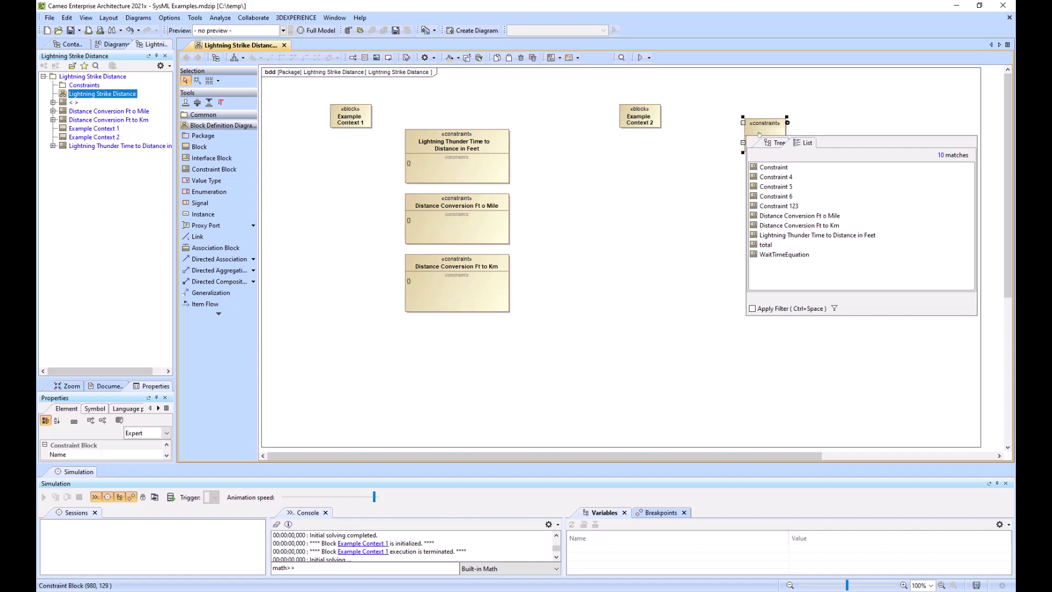
text(Lightnign)
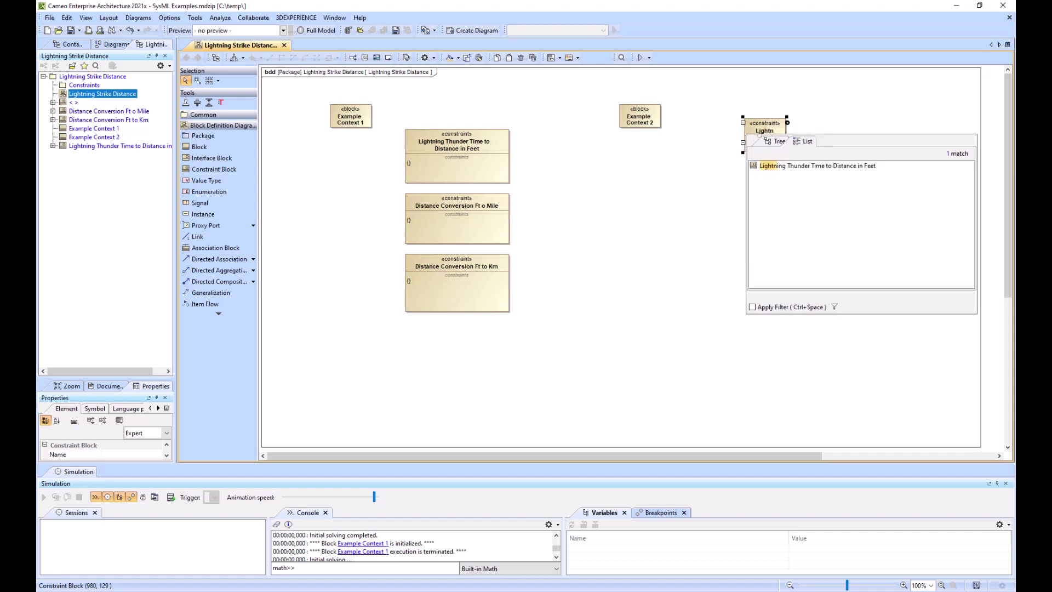
key(BackSpace)
key(BackSpace)
key(BackSpace)
key(BackSpace)
text(ning Thunder D)
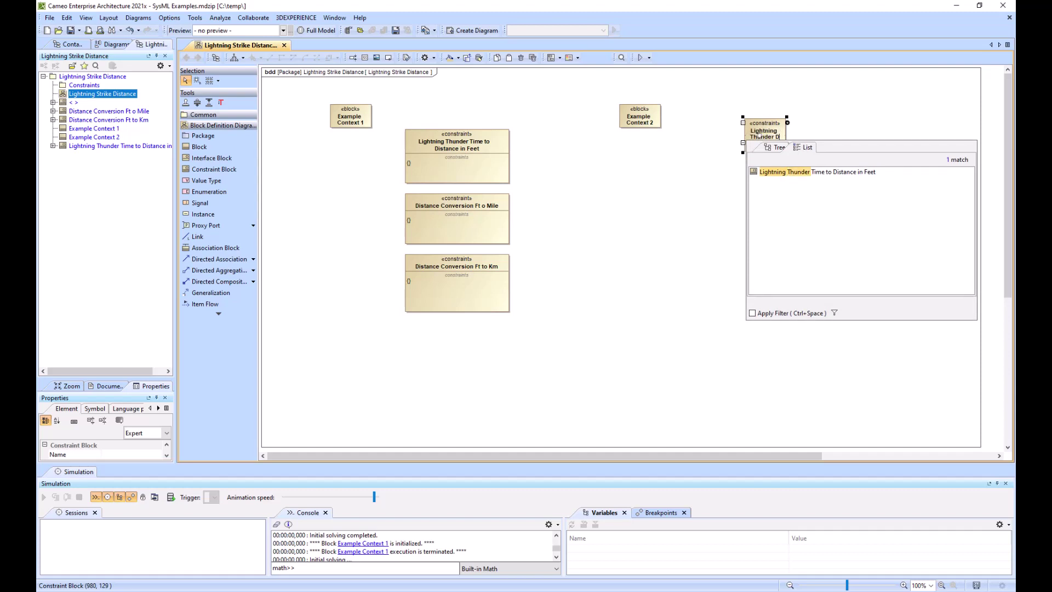
text(istance Equations)
key(Return)
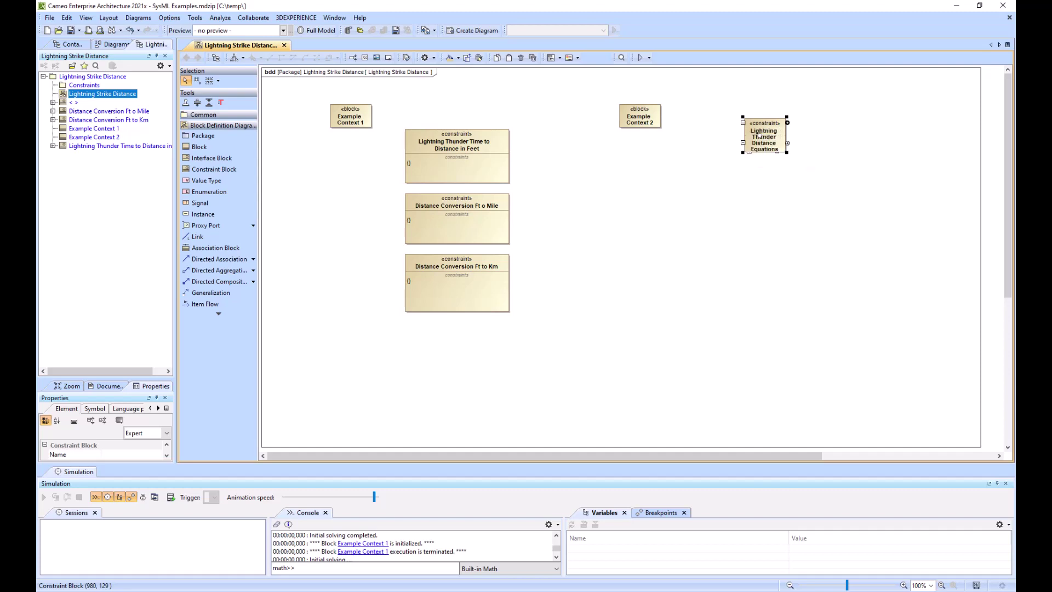
drag(787, 171, 830, 172)
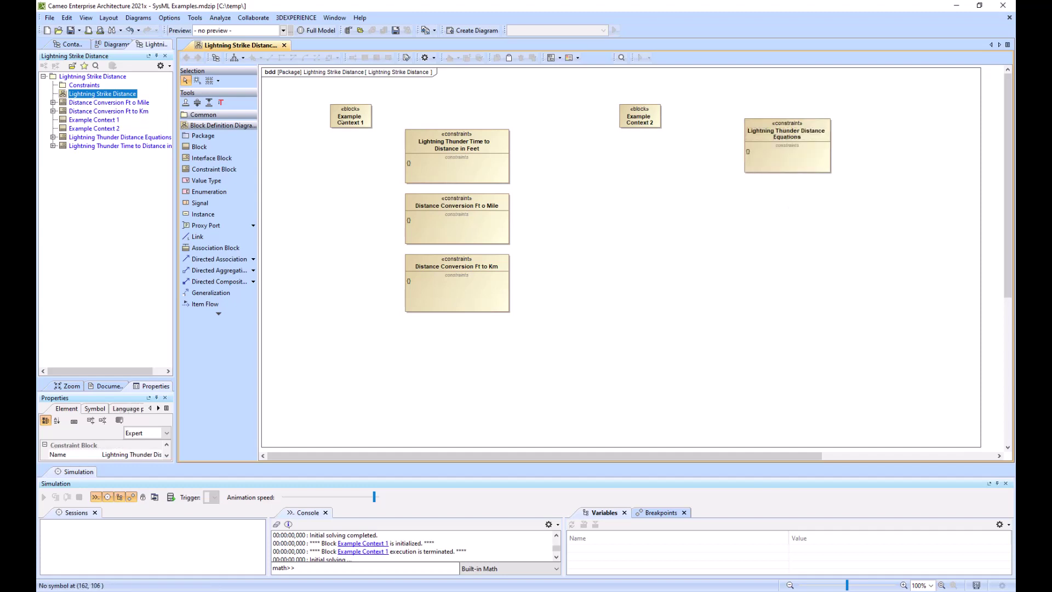
Move all four constraint blocks into the Constraints package in the model tree.
click(90, 137)
ctrl+click(90, 146)
ctrl+click(91, 111)
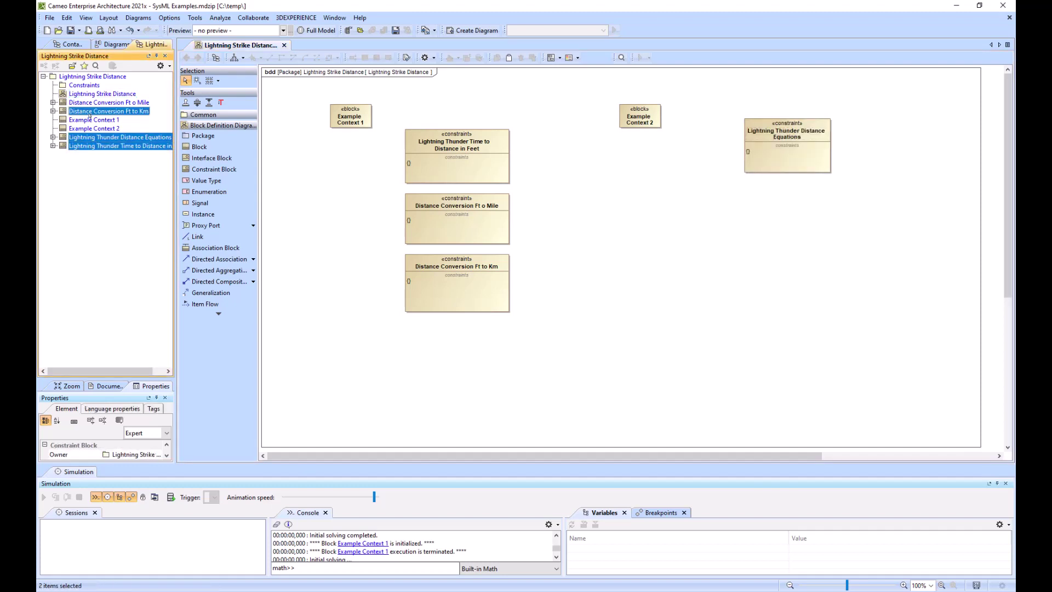
ctrl+click(90, 103)
drag(91, 103, 66, 87)
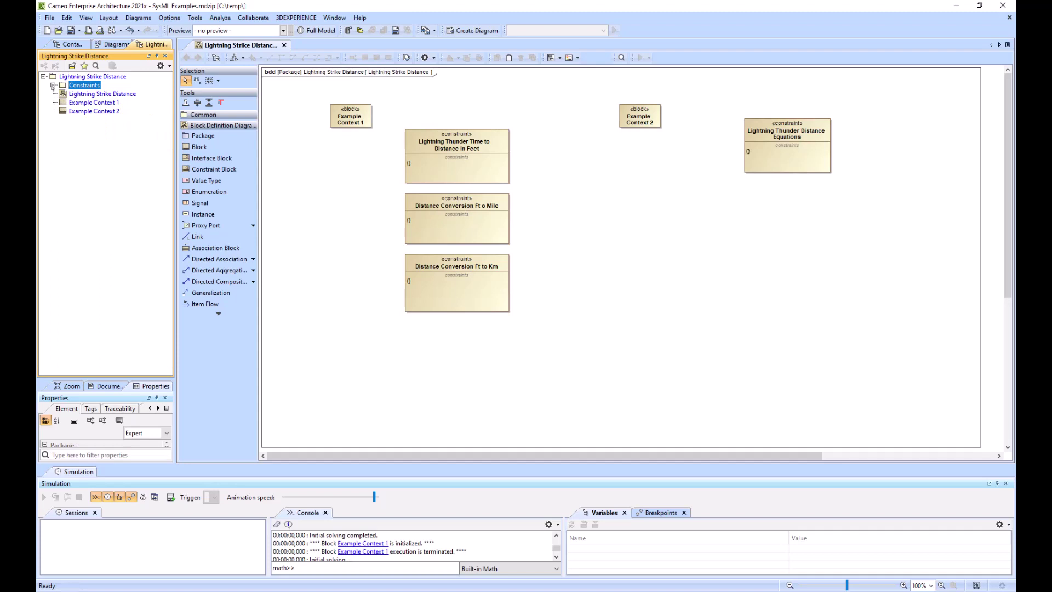
Expand the Constraints package and each of its four constraint blocks in the model tree.
click(53, 85)
click(63, 94)
click(63, 111)
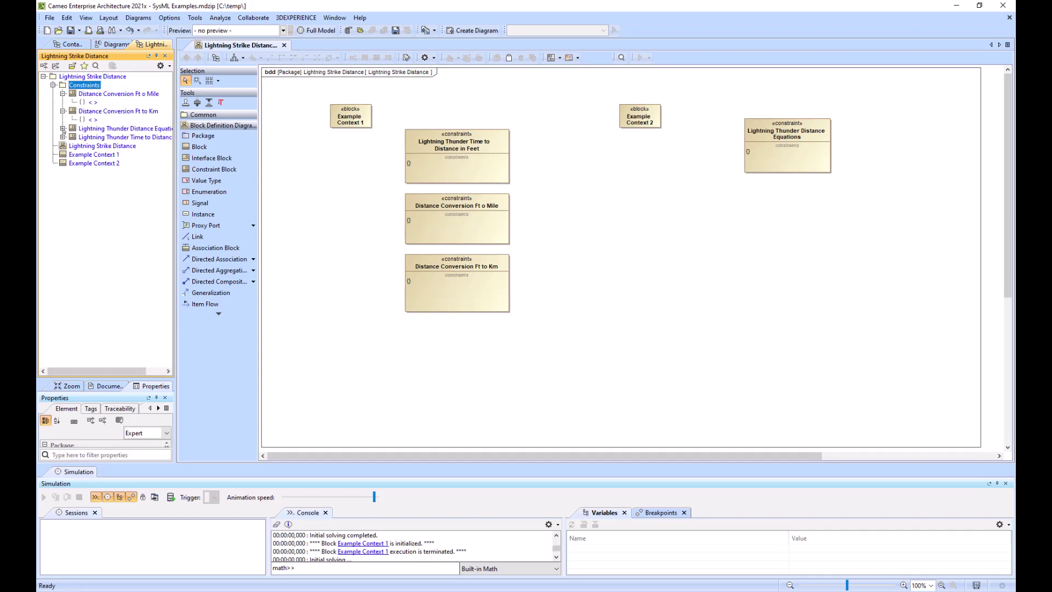
click(63, 128)
click(63, 146)
click(322, 204)
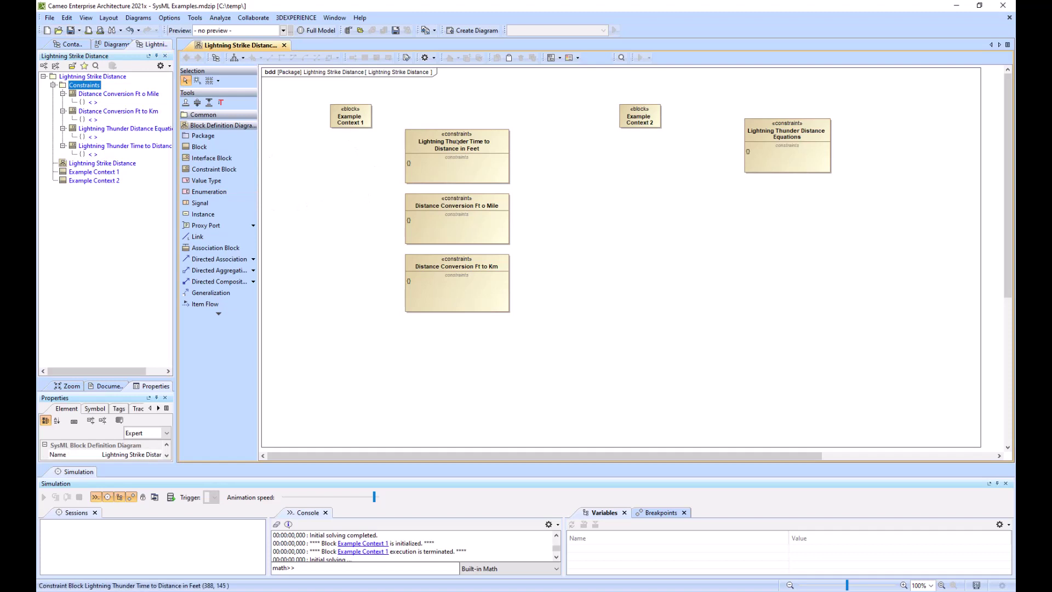
Draw a vertical separator down the diagram between the Example Context 1 and Example Context 2 groups.
click(216, 114)
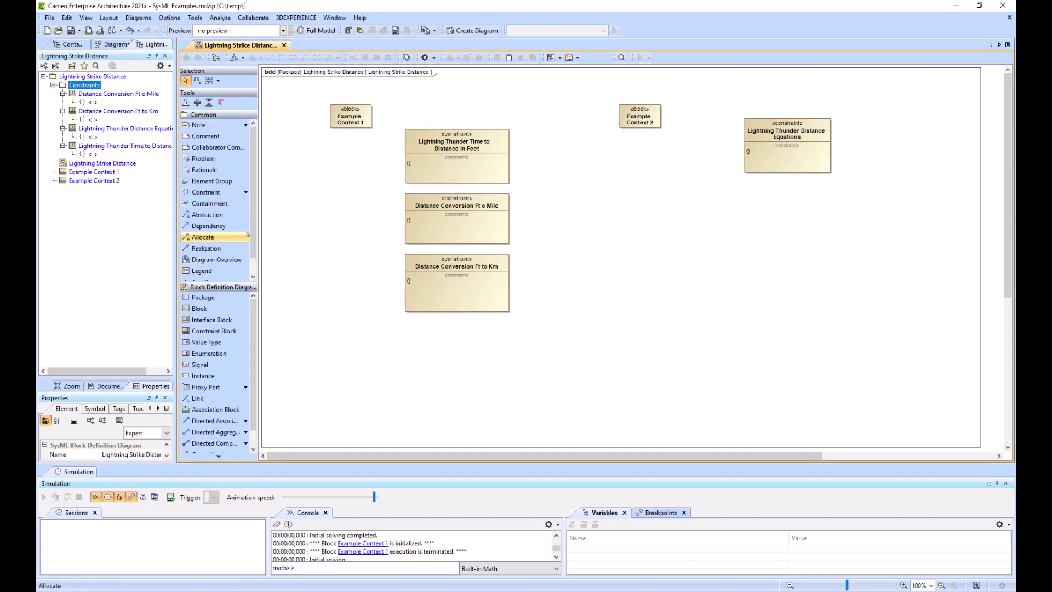
drag(252, 239, 253, 276)
click(245, 275)
click(299, 287)
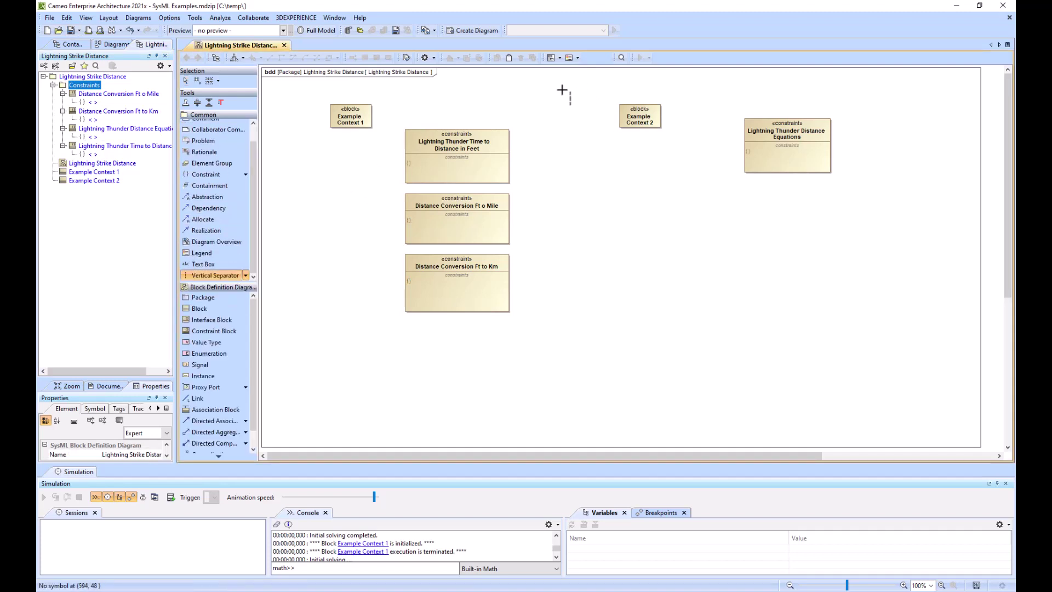
drag(564, 91, 584, 389)
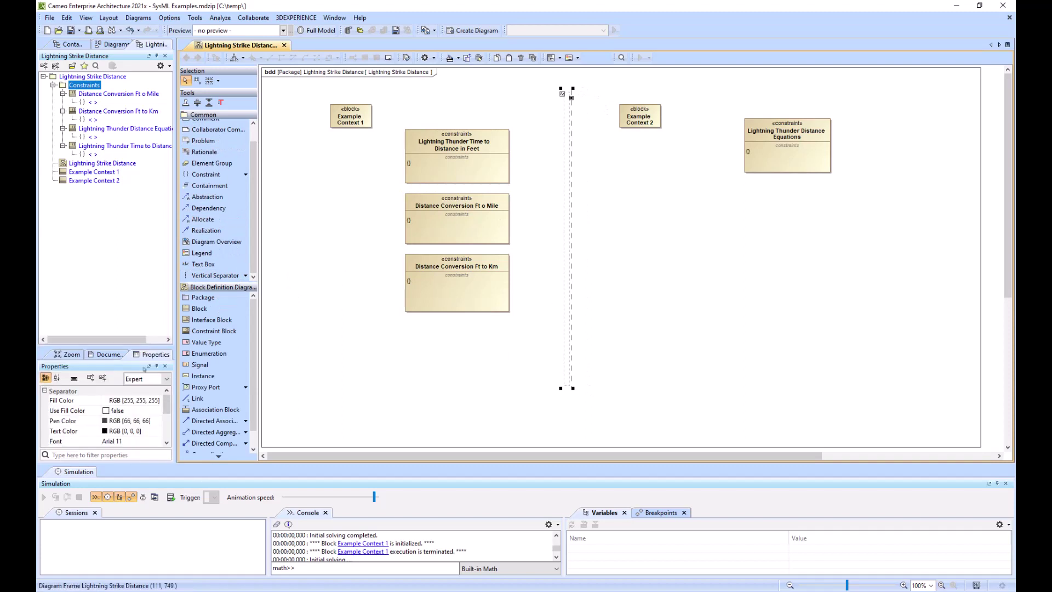
Change the vertical separator's line style to solid.
scroll(159, 402, down, 5)
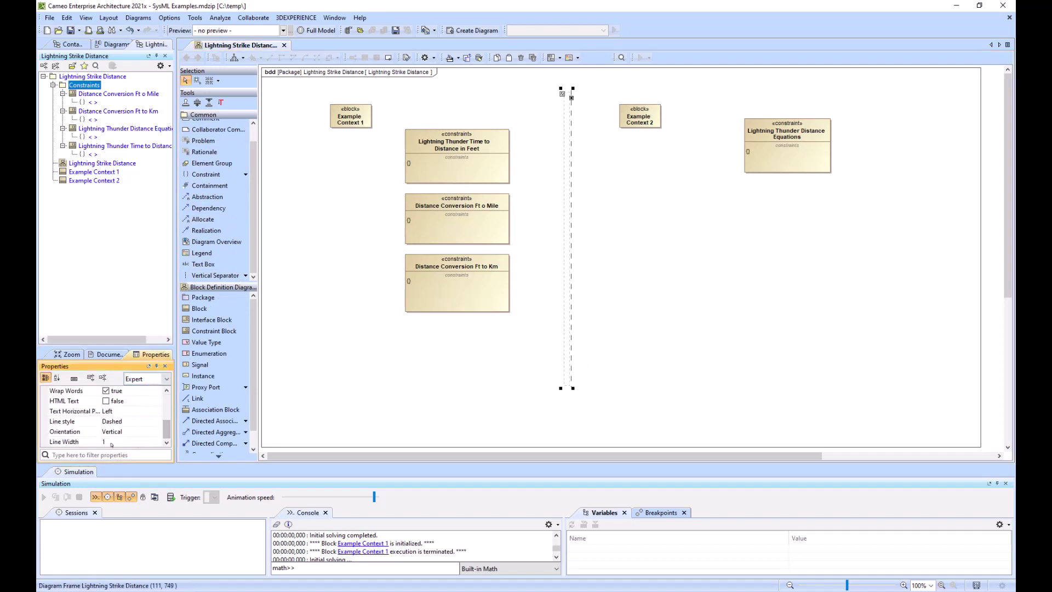
click(142, 443)
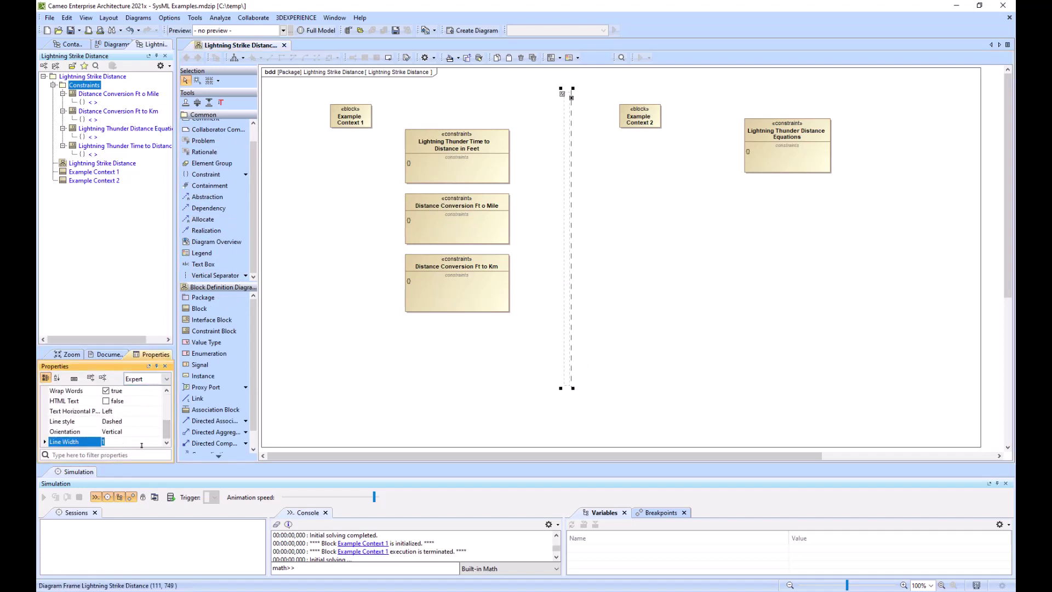
click(126, 422)
click(118, 443)
click(507, 355)
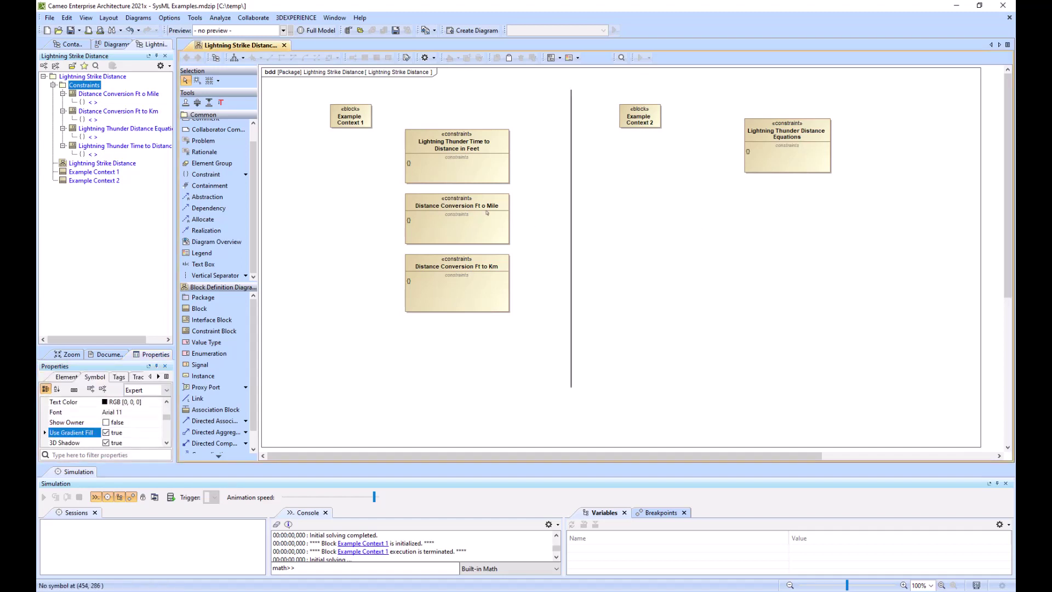
Set the constraint expression of Lightning Thunder Time to Distance in Feet to DistFt = 1100 * TimeSec.
click(492, 149)
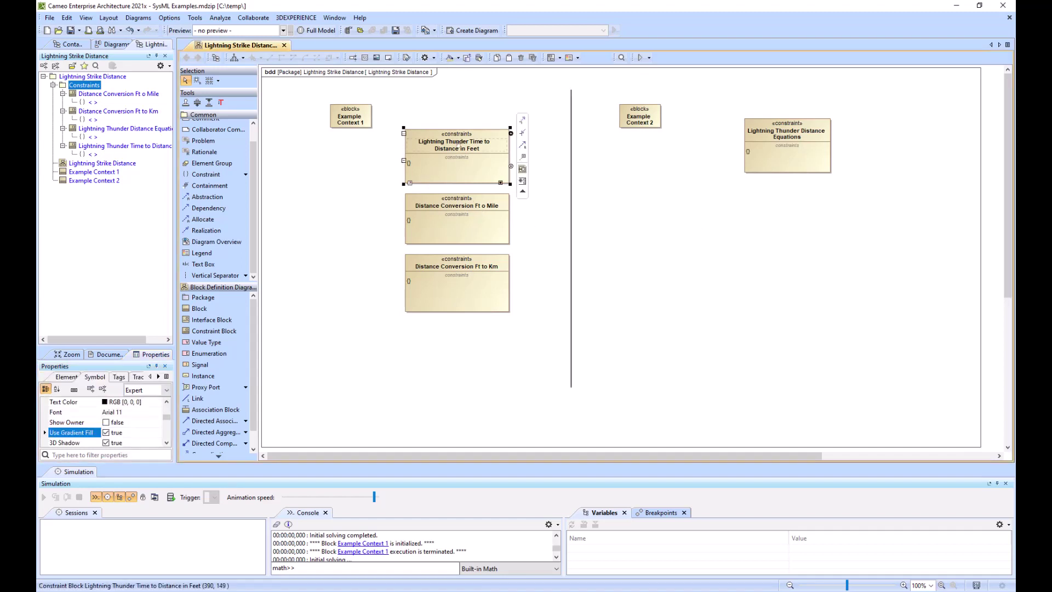
double_click(487, 158)
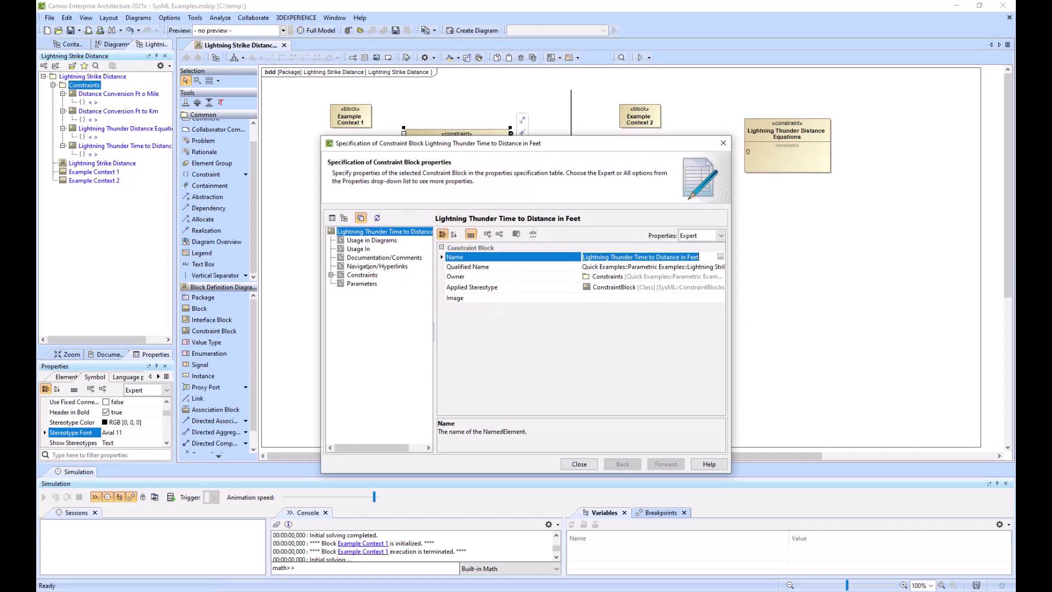
click(362, 274)
click(601, 275)
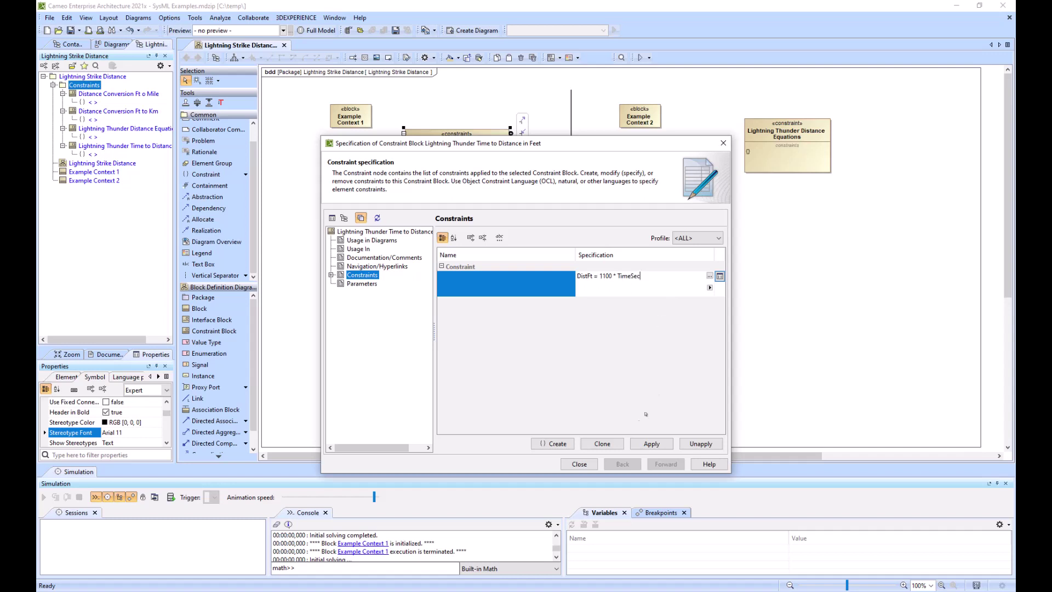
click(579, 465)
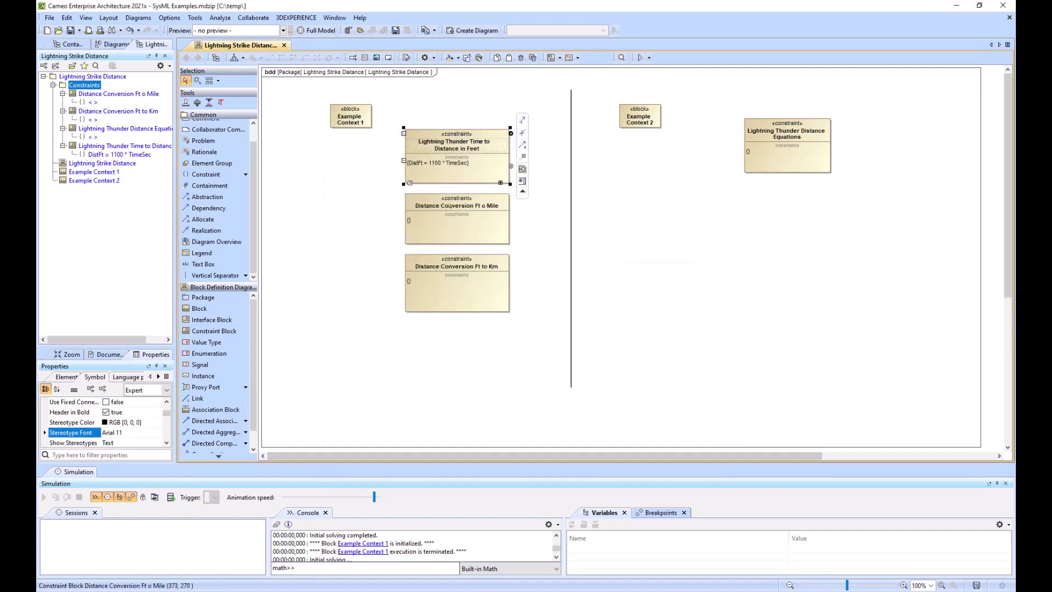
Generate the DistFt and TimeSec parameters from the thunder time expression, and shift the Distance Conversion Ft o Mile block slightly down.
click(449, 206)
click(466, 171)
click(523, 181)
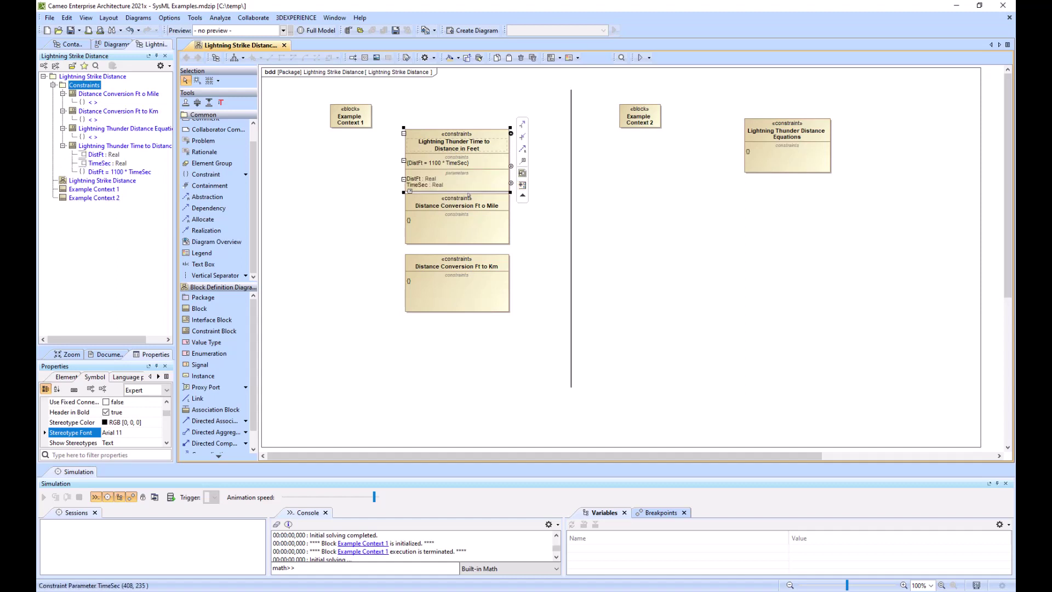
drag(464, 204, 464, 208)
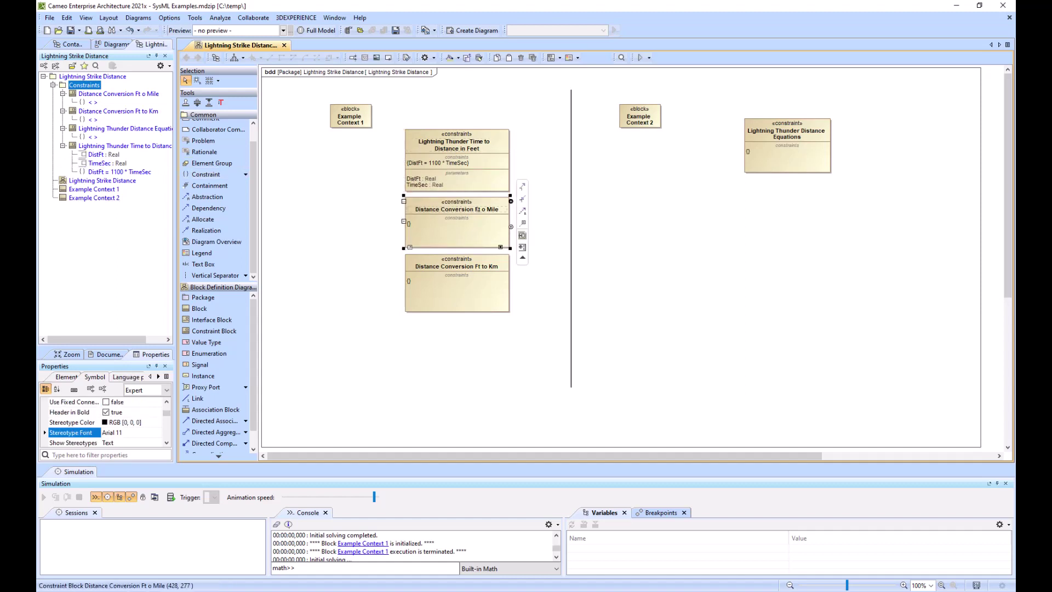
Set the constraint expression of Distance Conversion Ft o Mile to Mile = DistFt / 5280.
double_click(489, 210)
click(376, 266)
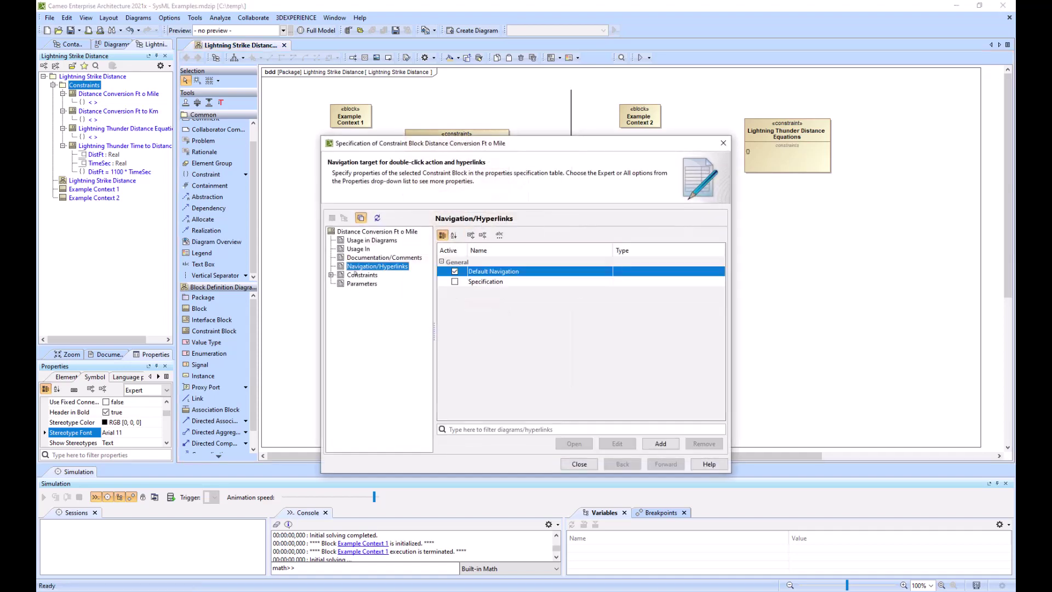
click(362, 274)
click(598, 276)
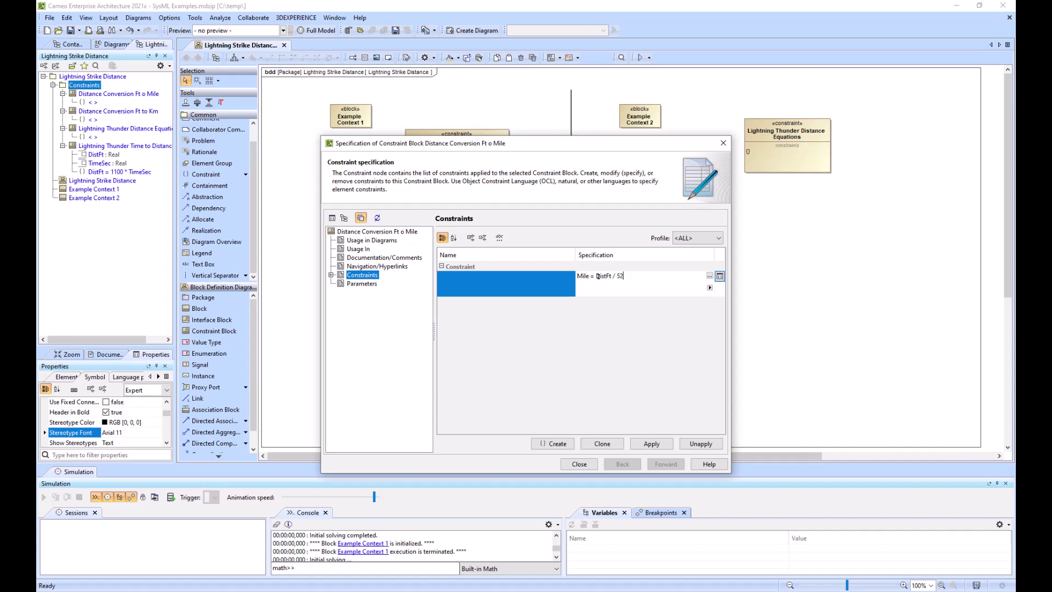
click(580, 463)
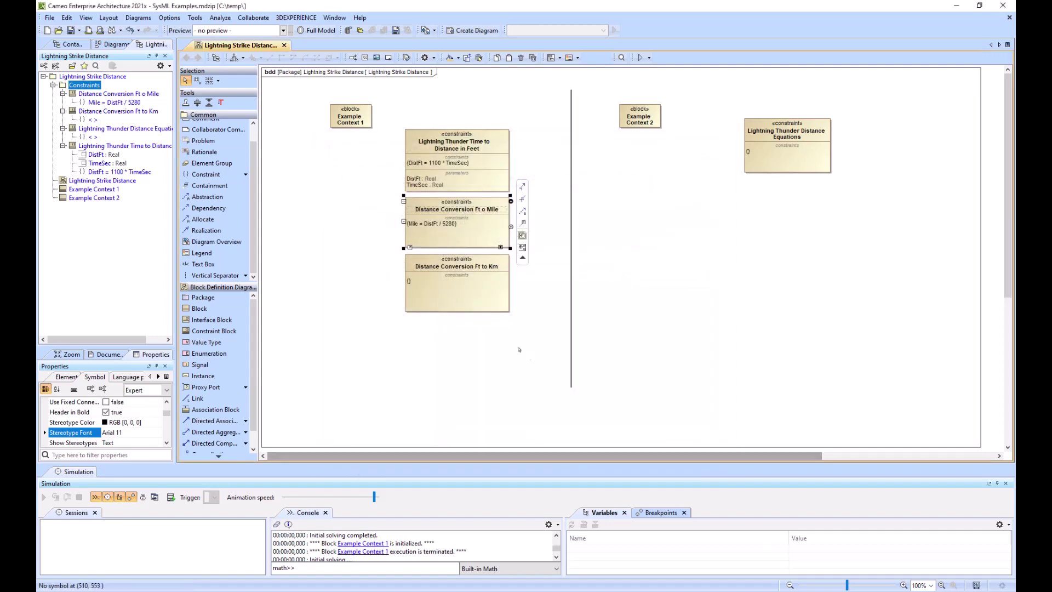
Set the constraint expression of Distance Conversion Ft to Km to Km = DistFt / 3280.84.
click(489, 266)
double_click(489, 265)
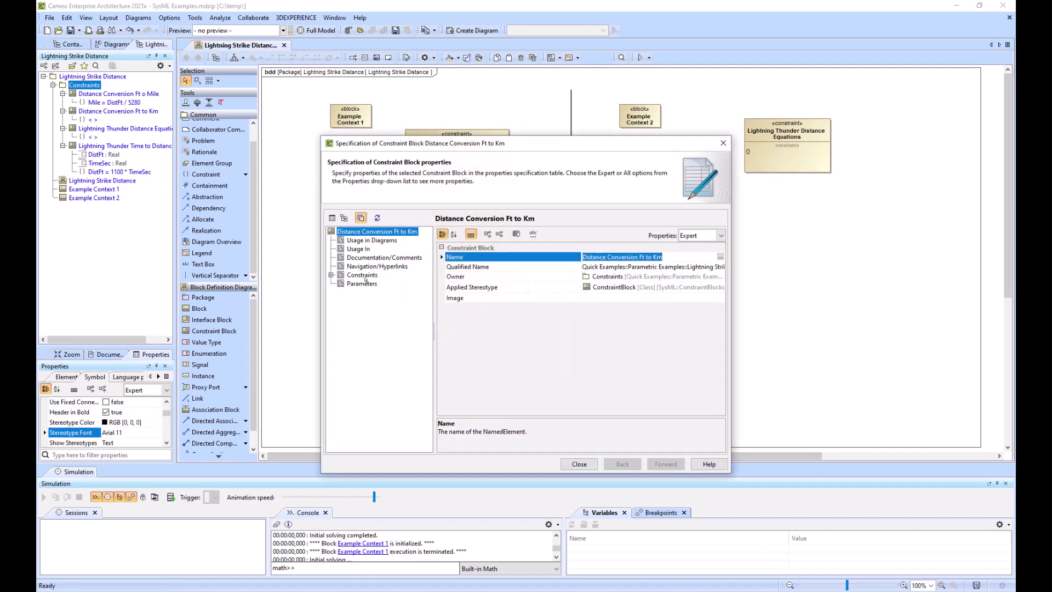
click(362, 275)
click(588, 279)
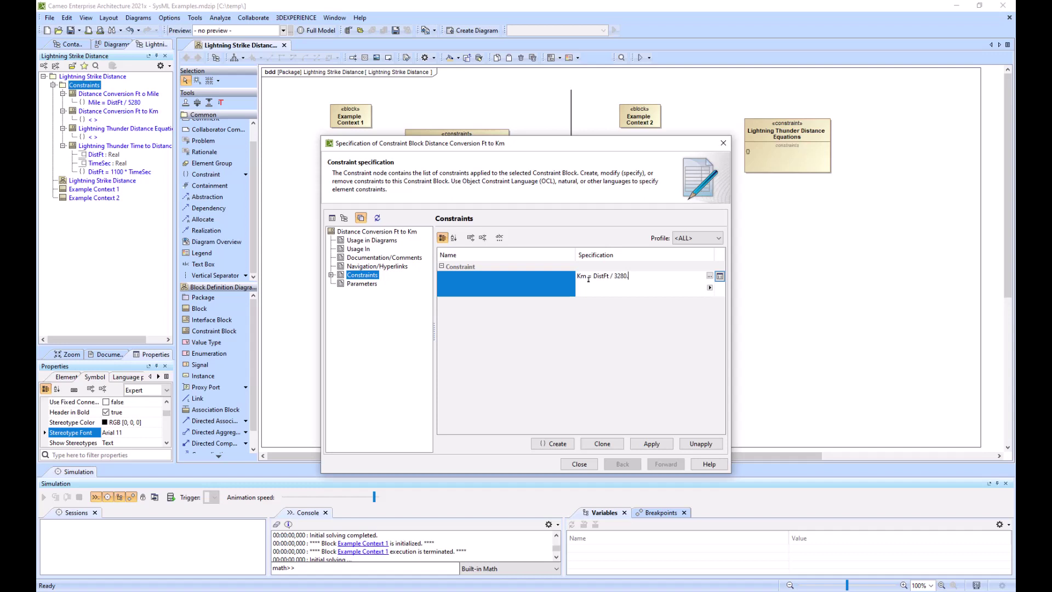
click(580, 464)
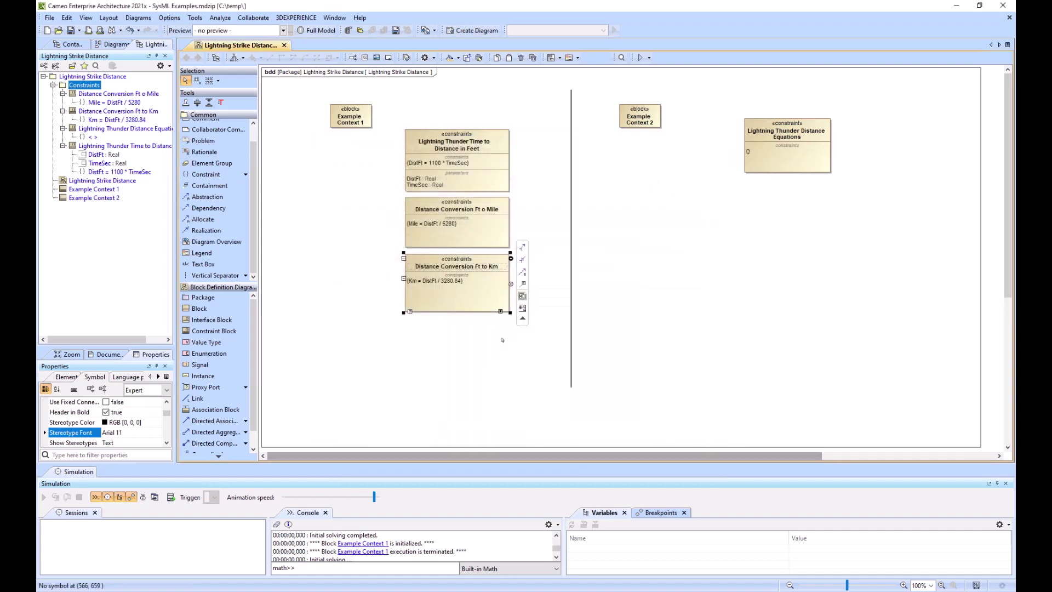
Generate the constraint parameters of the mile and kilometre conversion blocks from their expressions.
click(496, 213)
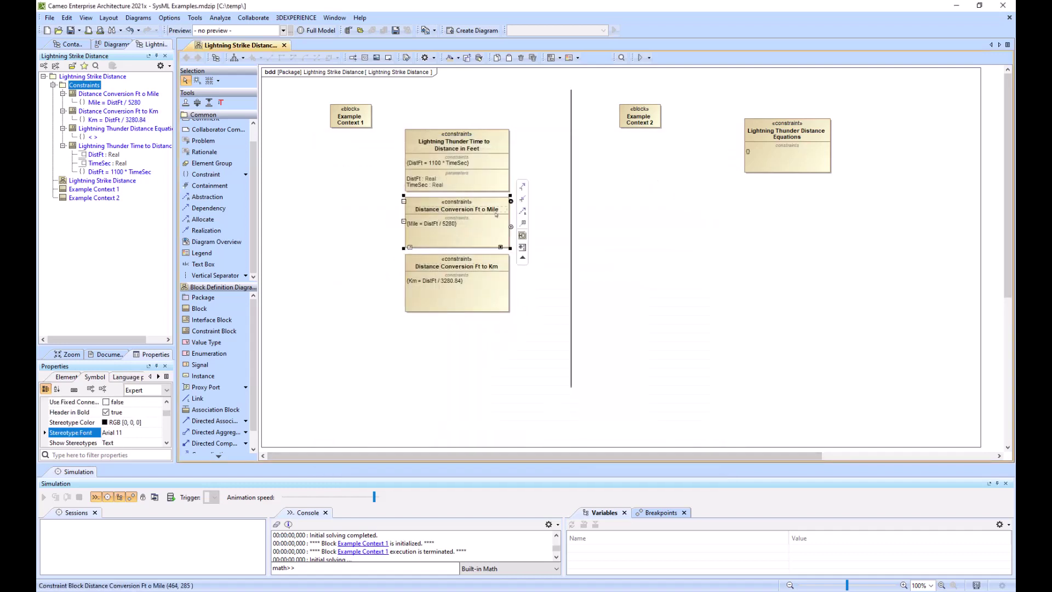
click(522, 247)
click(482, 266)
click(523, 305)
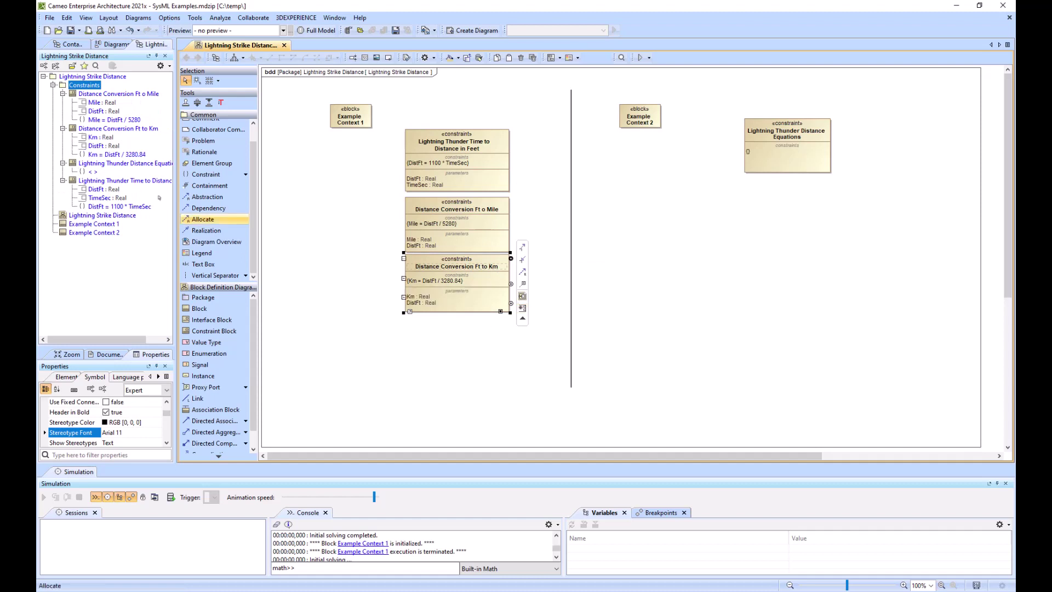
click(425, 338)
click(418, 233)
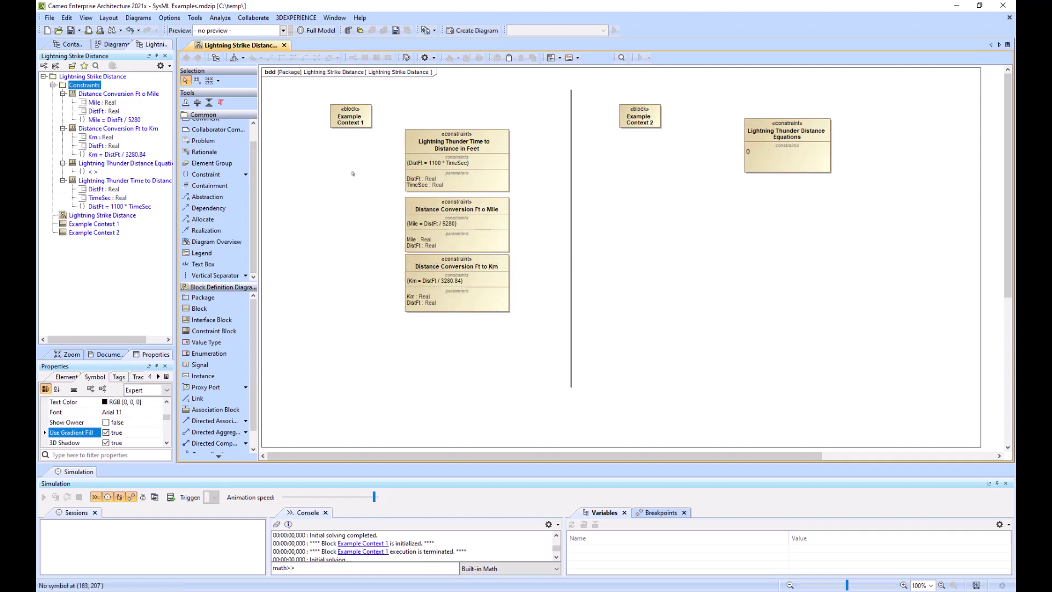
Enlarge Example Context 1 and add the three constraint blocks beside it as its constraint properties.
click(351, 116)
drag(330, 128, 280, 145)
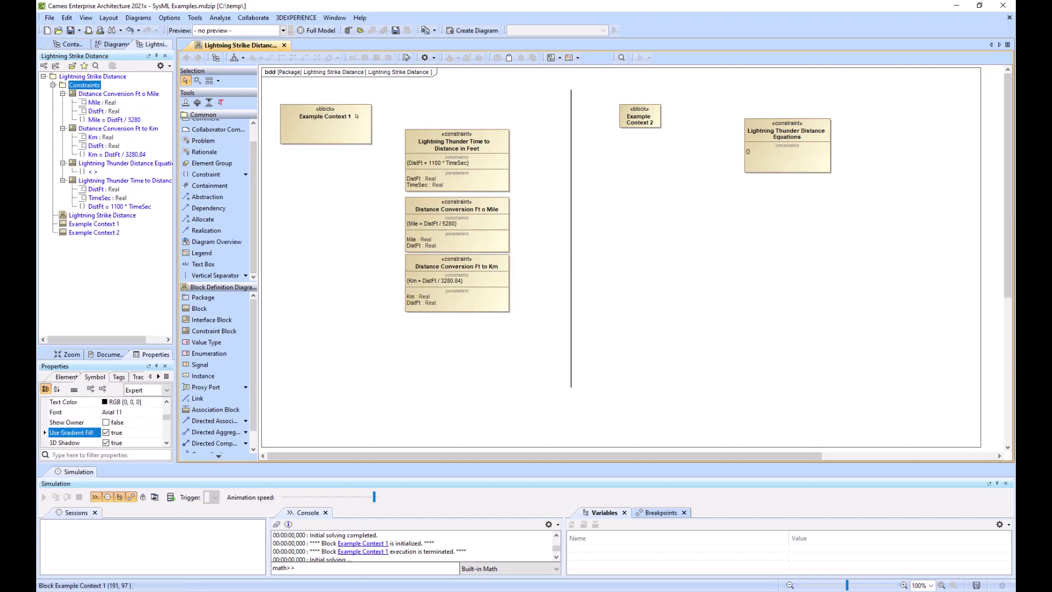
drag(454, 142, 351, 118)
drag(472, 216, 351, 122)
drag(477, 267, 349, 116)
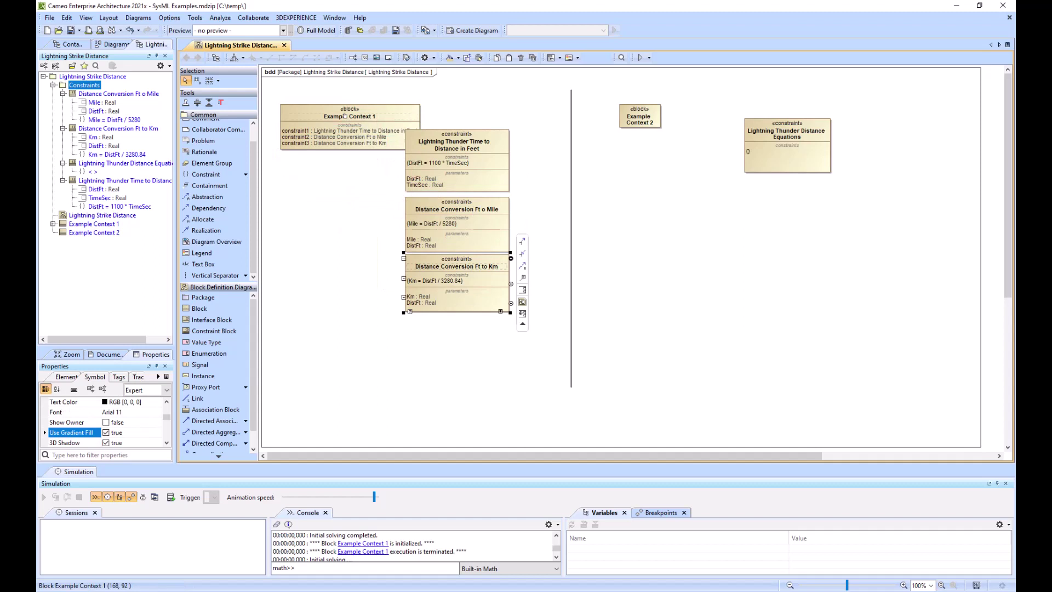
Move the three constraint blocks together to the right, clear of Example Context 1 and up to the separator.
drag(491, 347, 478, 135)
drag(485, 139, 542, 146)
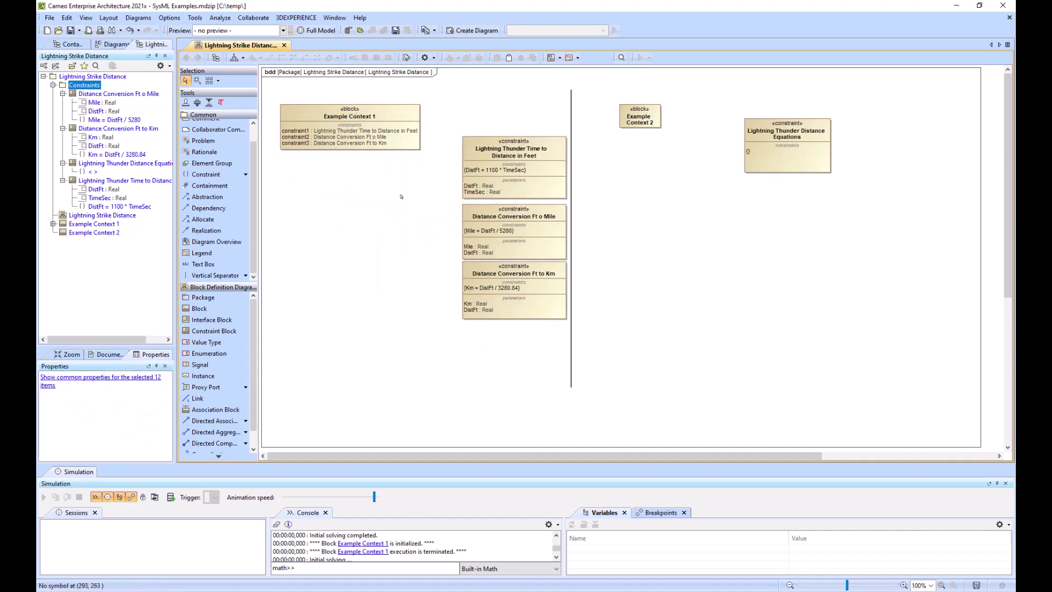
click(402, 197)
Rename the three constraint properties of Example Context 1 as EQ1, EQ2 and EQ3 in their listed order.
click(307, 137)
click(300, 133)
click(300, 132)
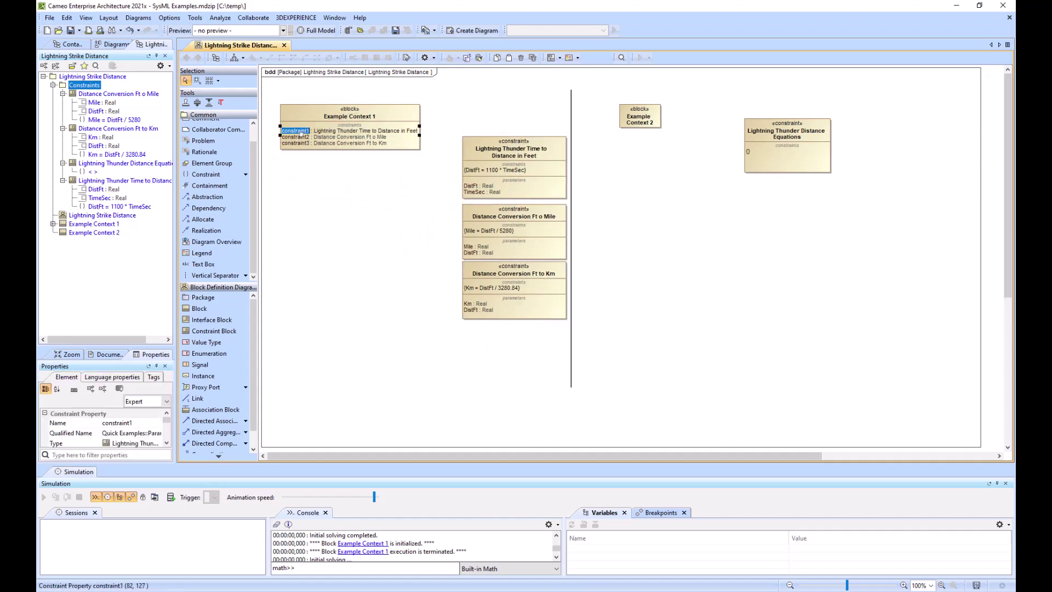
text(EQ1)
click(300, 137)
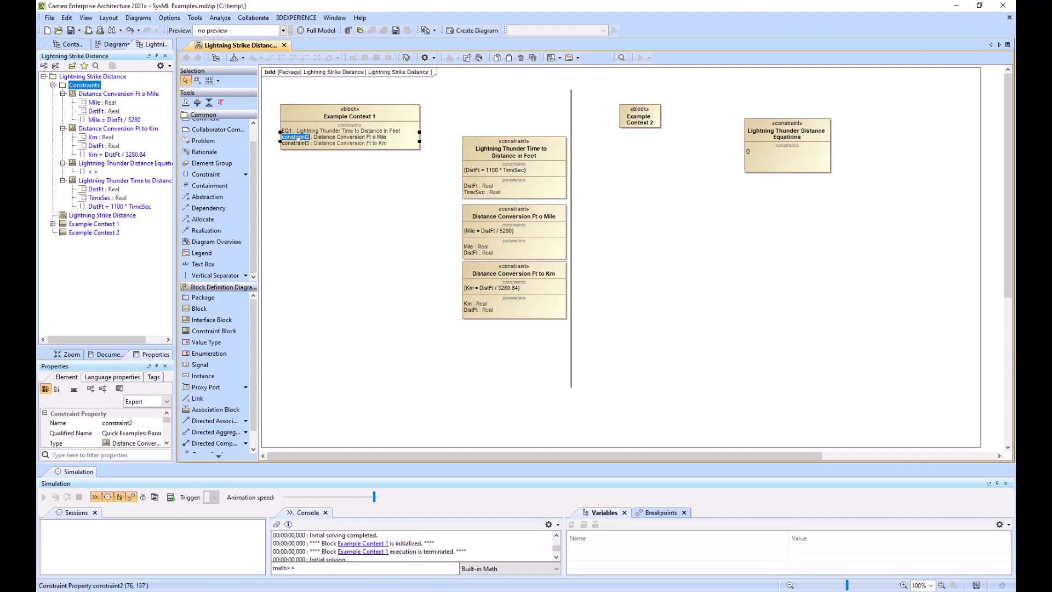
text(EQ2)
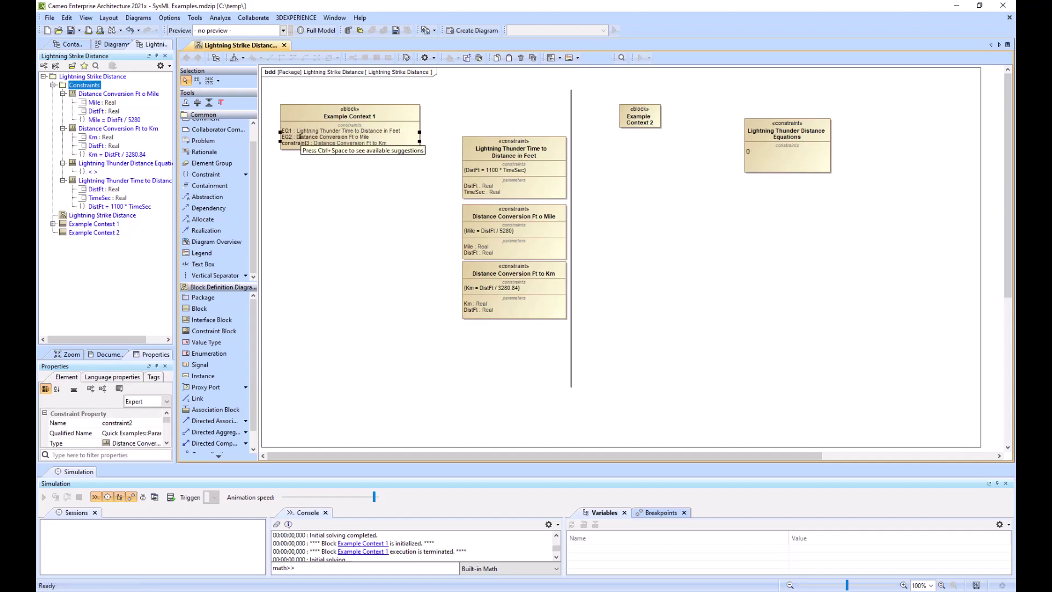
click(296, 143)
text(EQ)
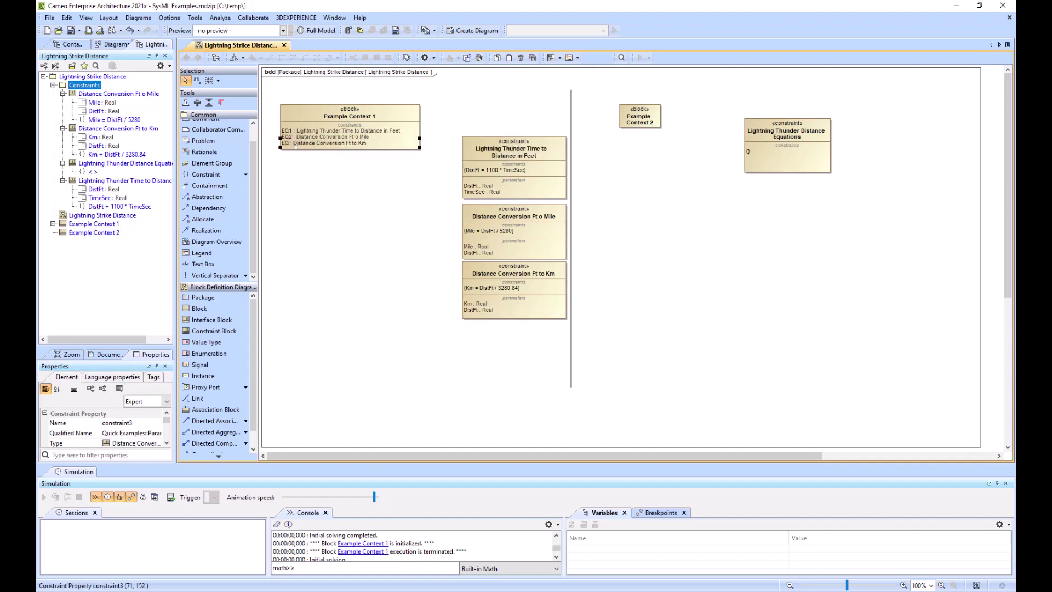
Copy the expression DistFt = 1100 * TimeSec into the Lightning Thunder Distance Equations block and name that constraint EQ1.
click(507, 171)
click(508, 171)
key(ctrl+c)
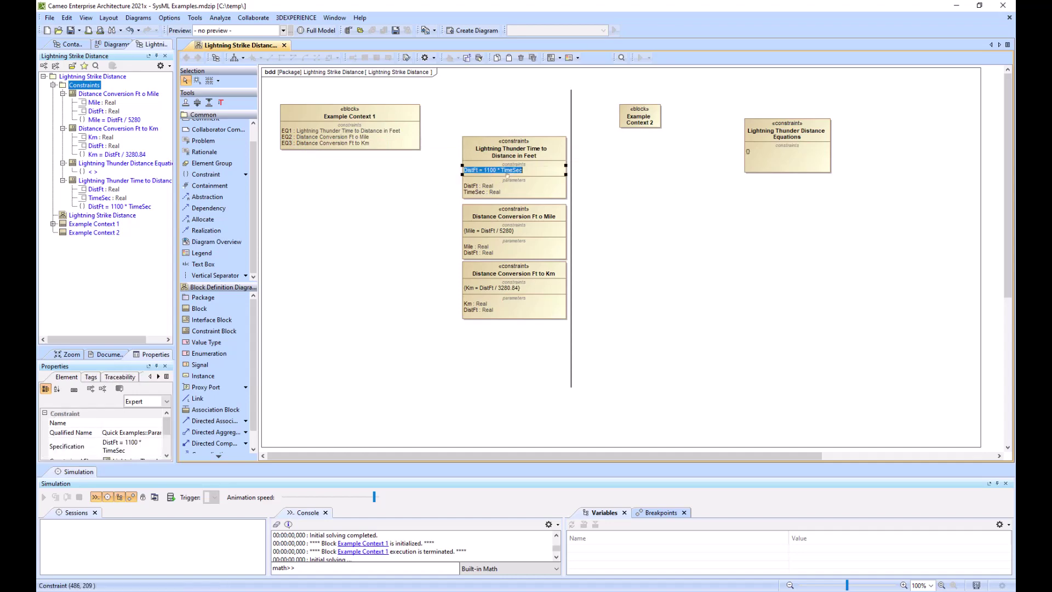
double_click(787, 156)
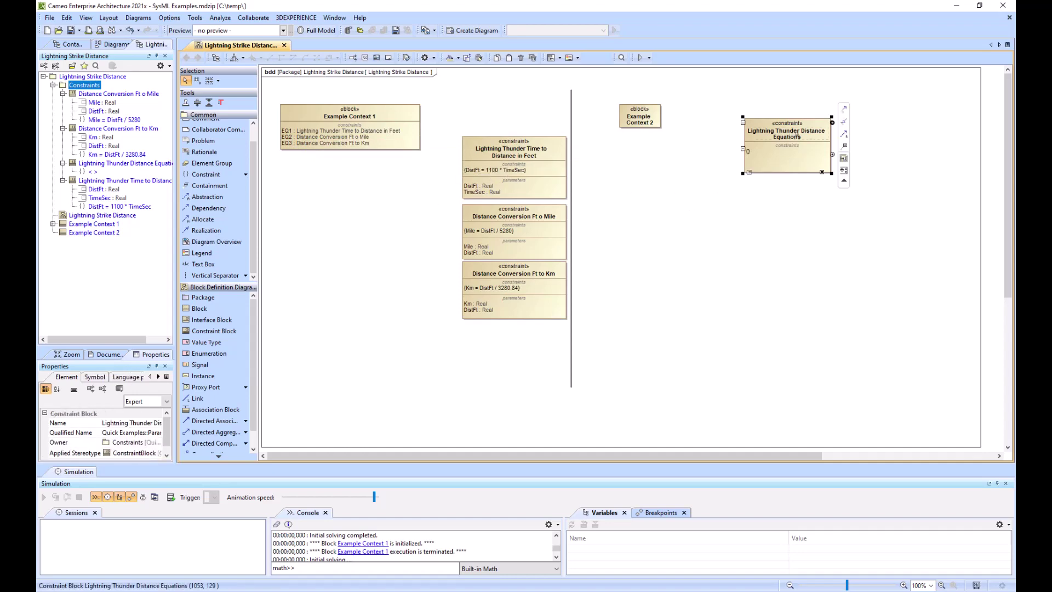
click(357, 277)
click(630, 276)
key(ctrl+v)
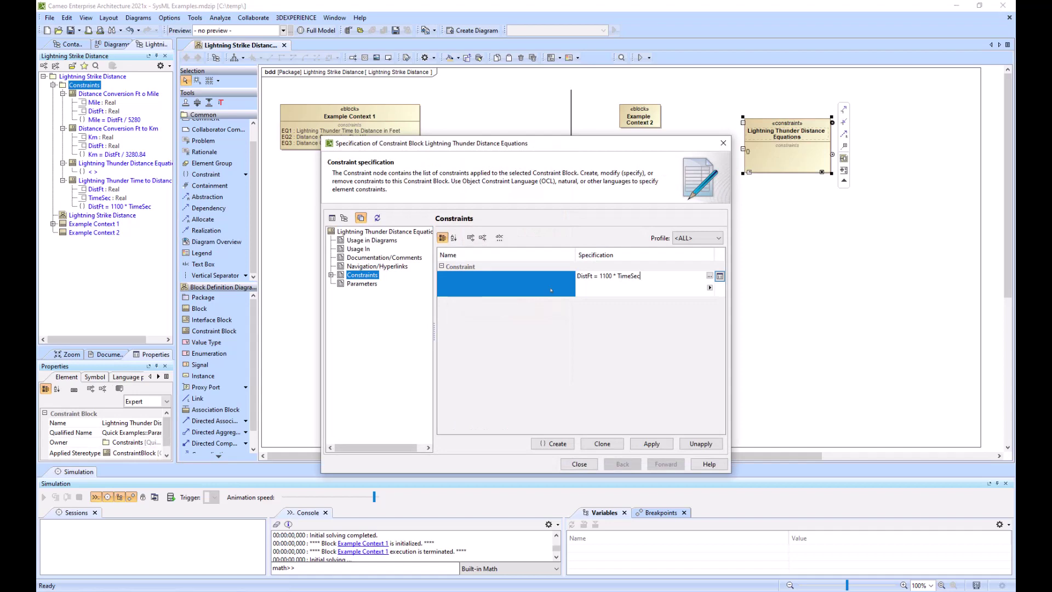
click(528, 277)
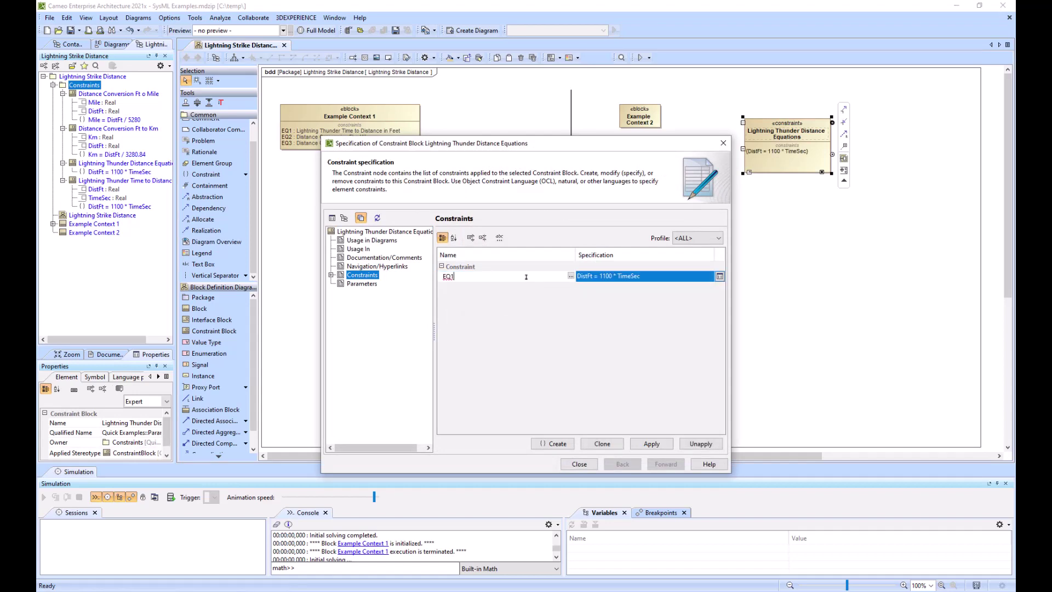
Add a second constraint EQ2 to Lightning Thunder Distance Equations with the copied specification Mile = DistFt / 5280.
drag(601, 152, 841, 193)
click(487, 231)
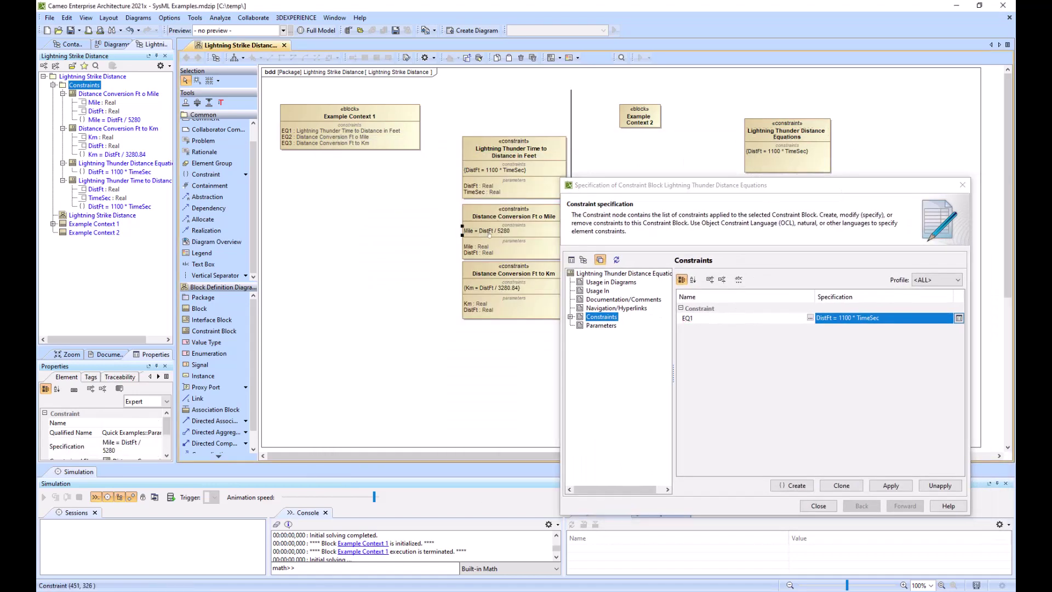
click(487, 230)
key(ctrl+c)
click(793, 486)
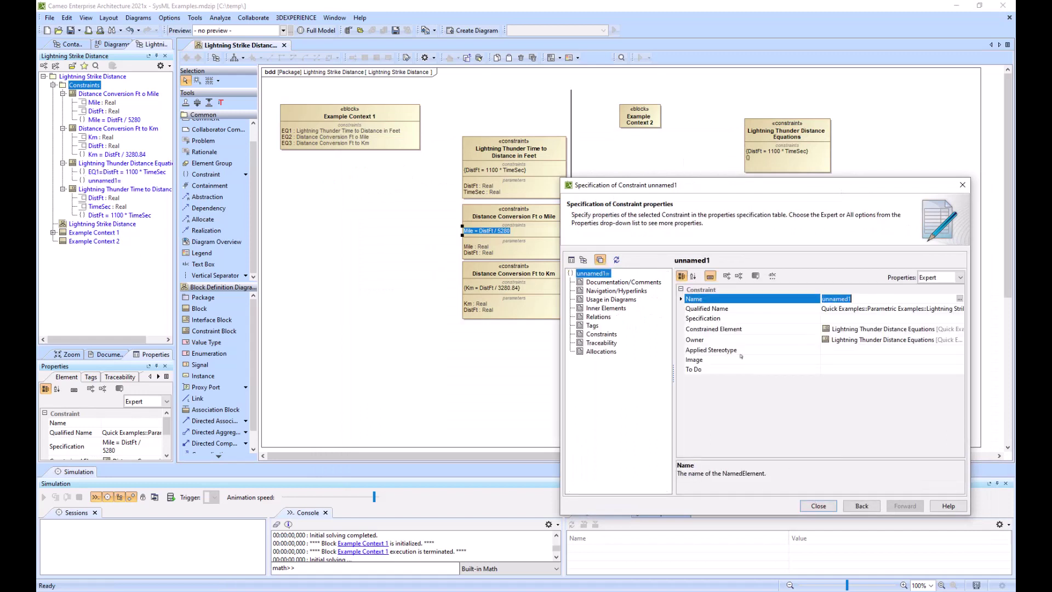
click(862, 506)
click(801, 333)
click(839, 329)
key(ctrl+v)
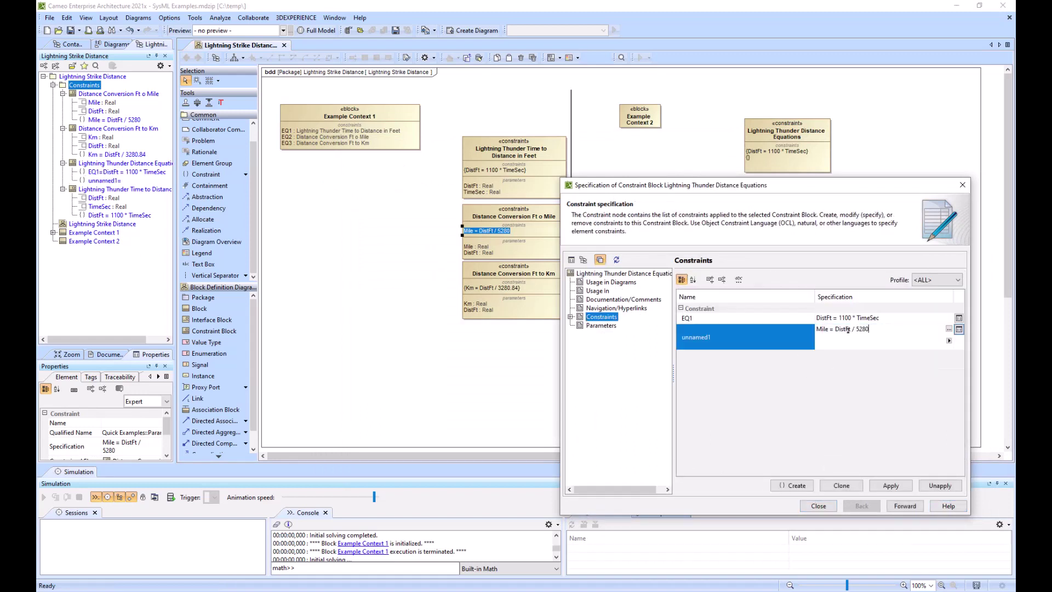
click(737, 337)
click(720, 330)
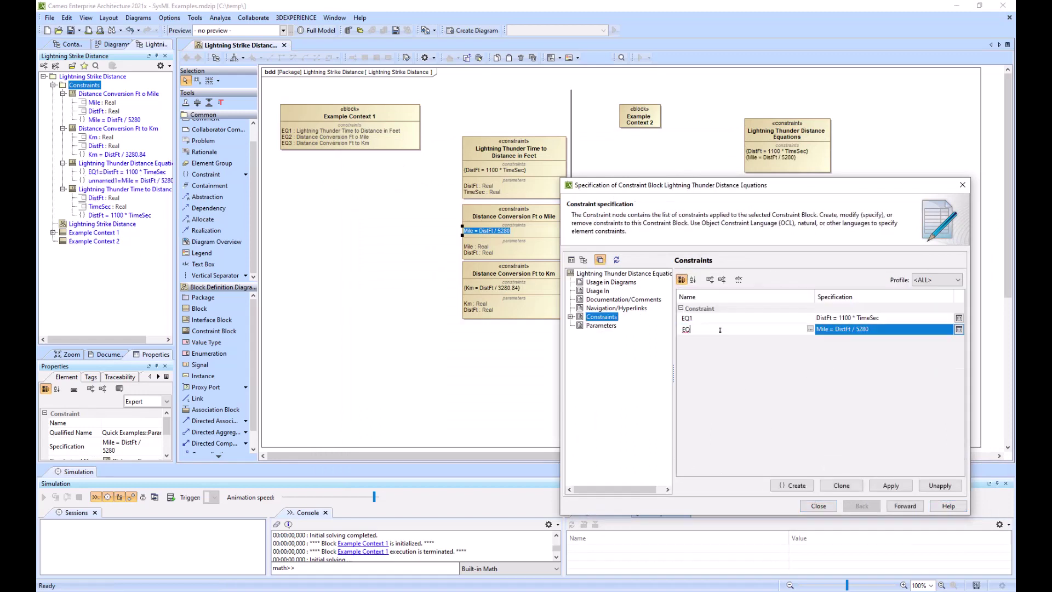
Add a third constraint EQ3 to Lightning Thunder Distance Equations with the copied specification Km = DistFt / 3280.84.
click(794, 485)
click(862, 506)
click(863, 506)
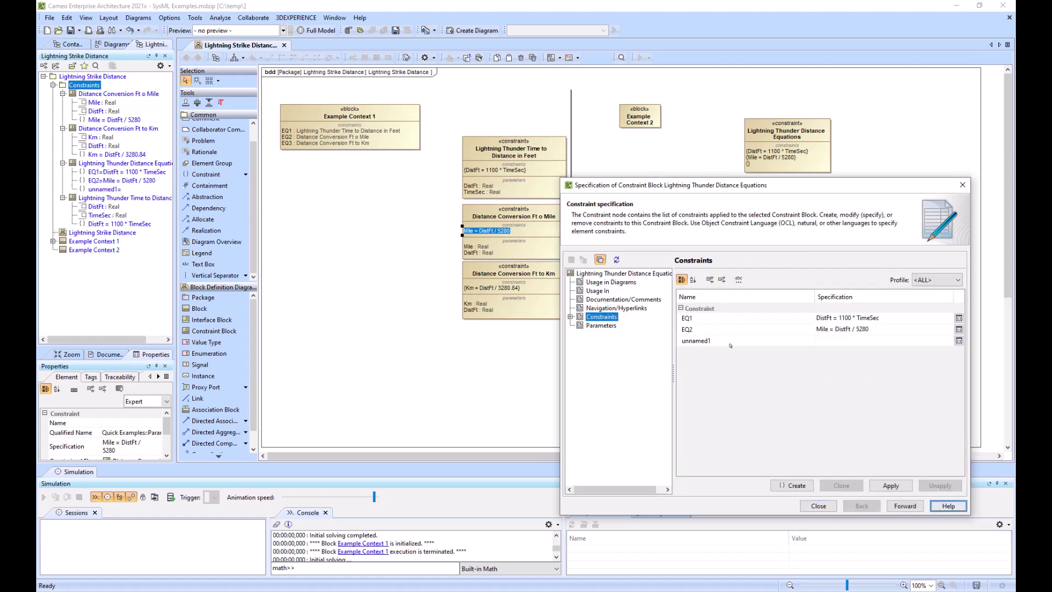
click(729, 341)
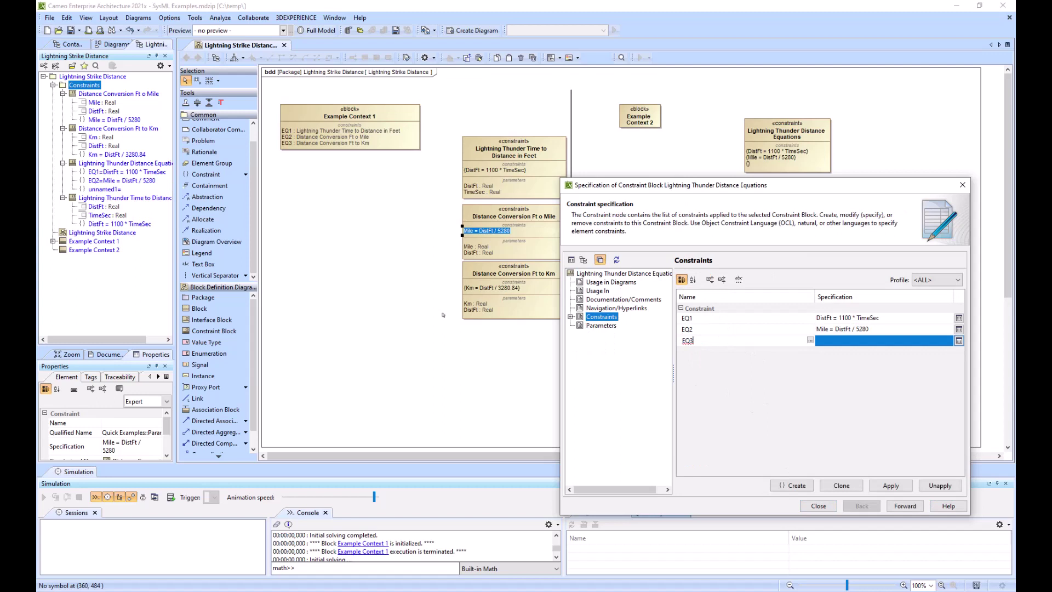
double_click(528, 288)
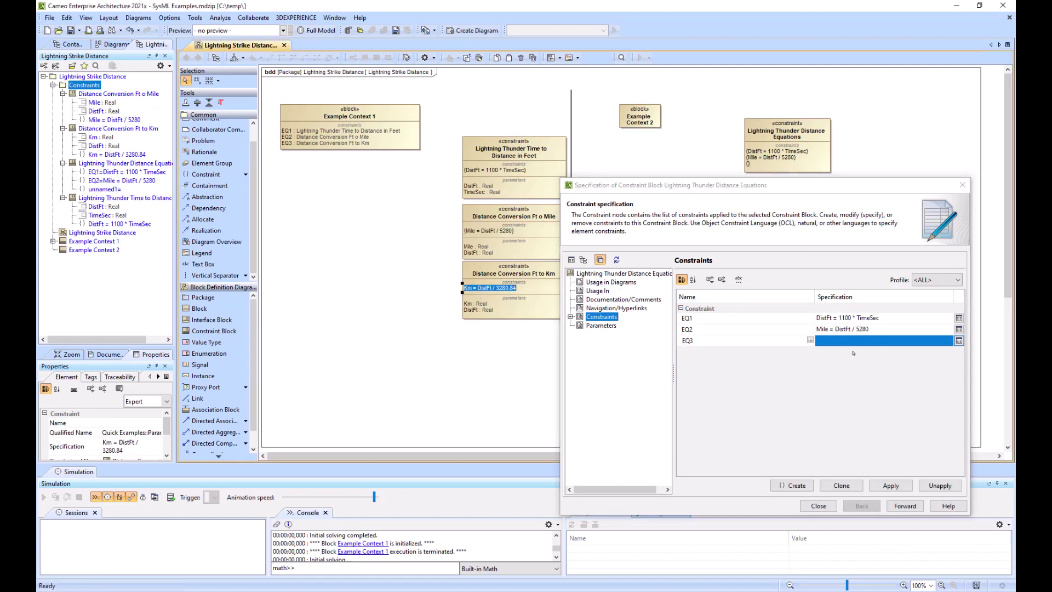
click(835, 342)
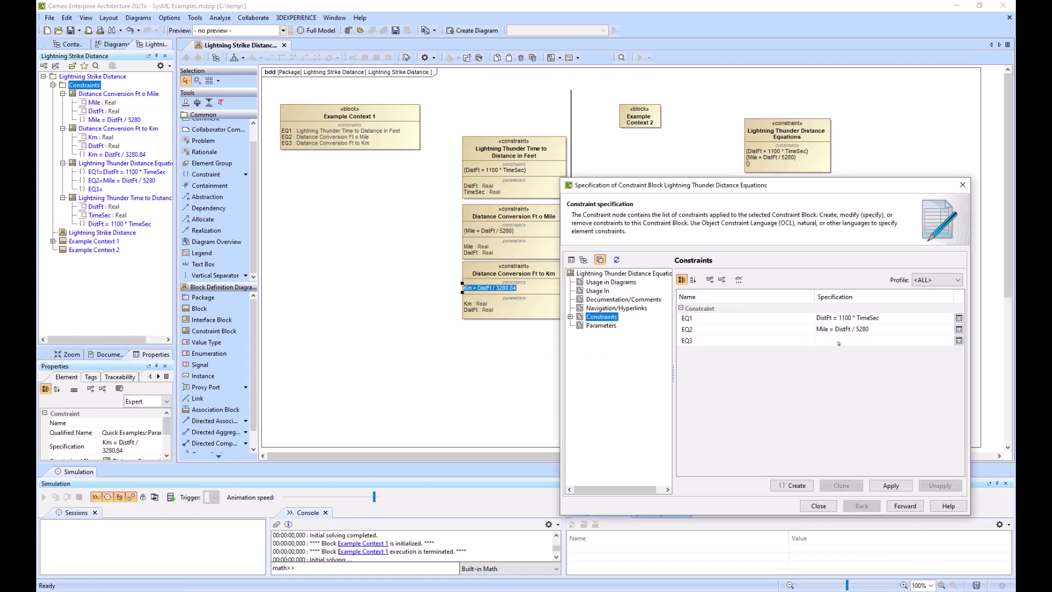
click(819, 506)
Add Lightning Thunder Distance Equations to Example Context 2 as a constraint property and name it EQ1-3.
drag(640, 110, 641, 111)
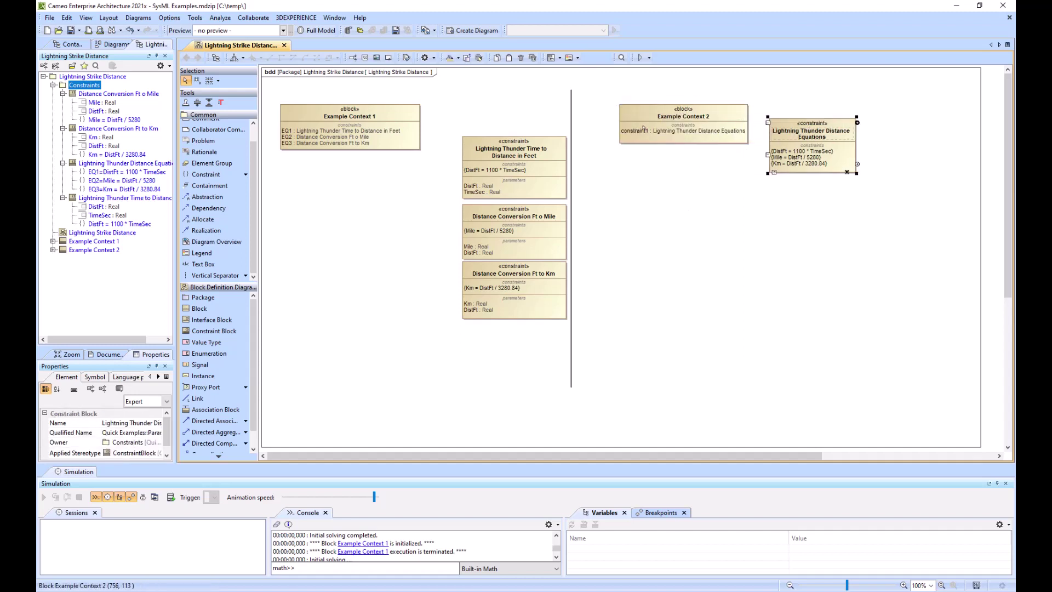
click(634, 134)
click(634, 134)
text(EQ1-3)
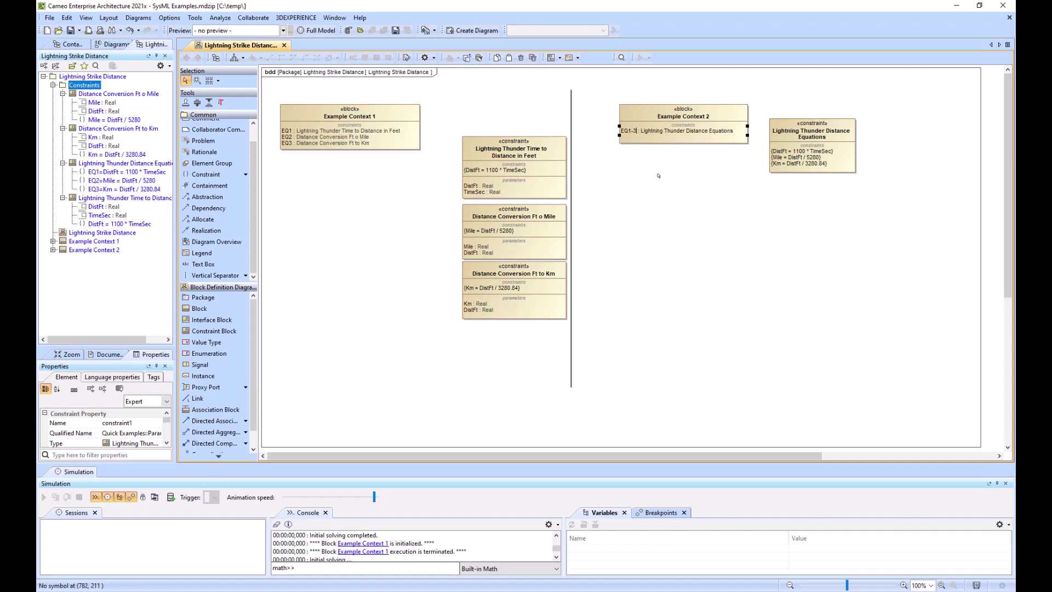
key(Return)
click(760, 255)
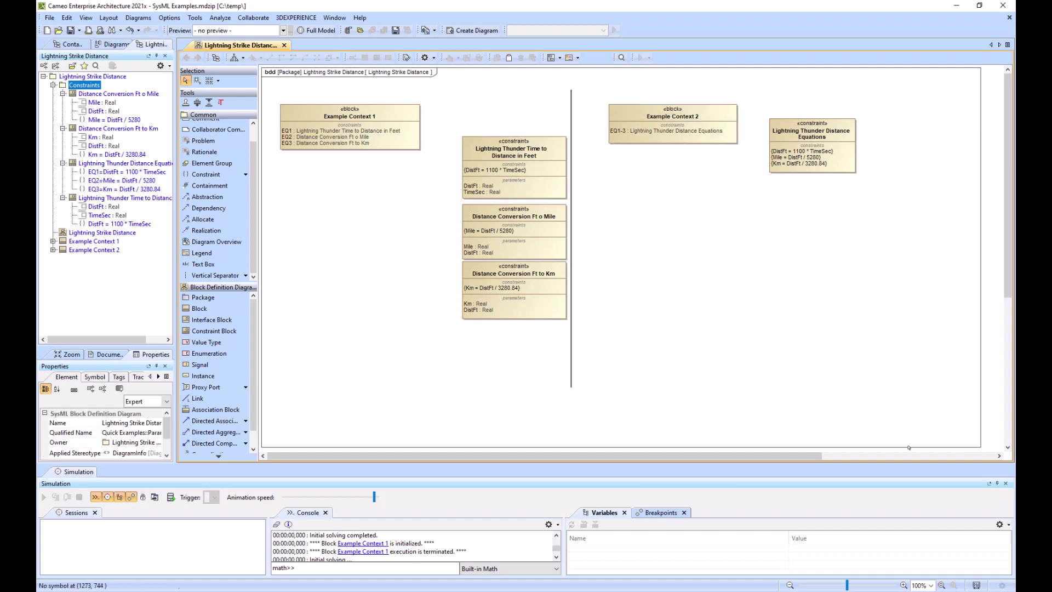
Shrink the block definition diagram's frame to fit closely around its blocks.
click(965, 447)
drag(980, 447, 866, 397)
click(708, 320)
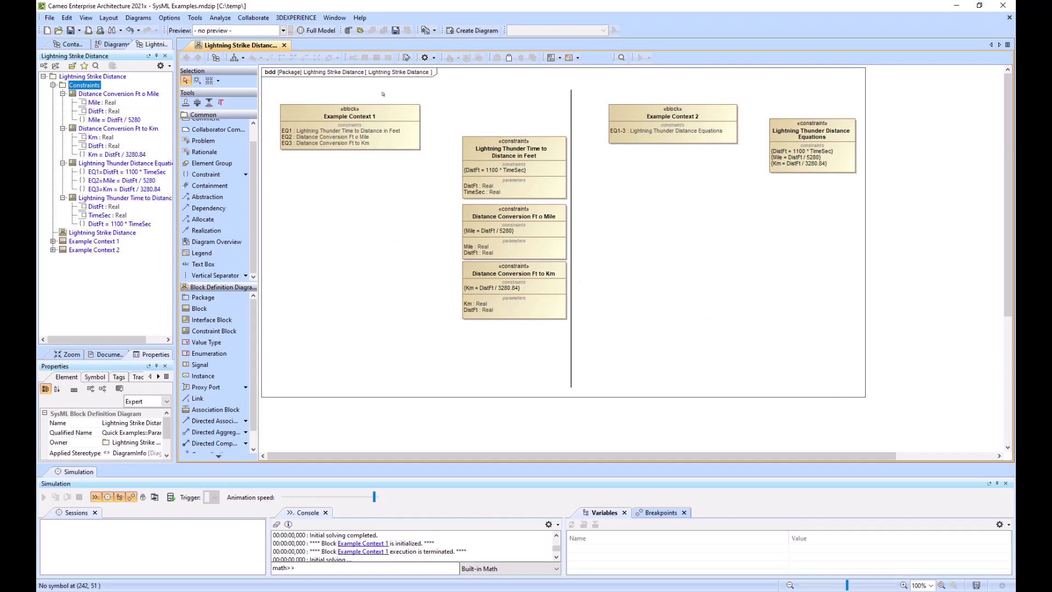
Create a SysML Parametric Diagram for Example Context 1, displaying all constraint properties EQ1 to EQ3 with all their parameters.
right_click(391, 109)
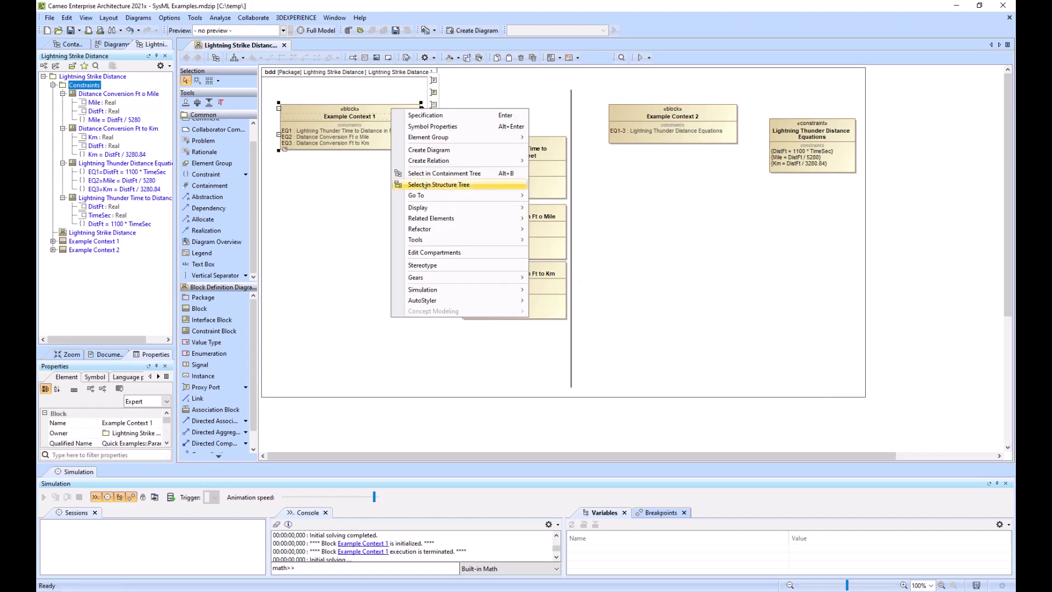
mouse_move(428, 239)
click(430, 150)
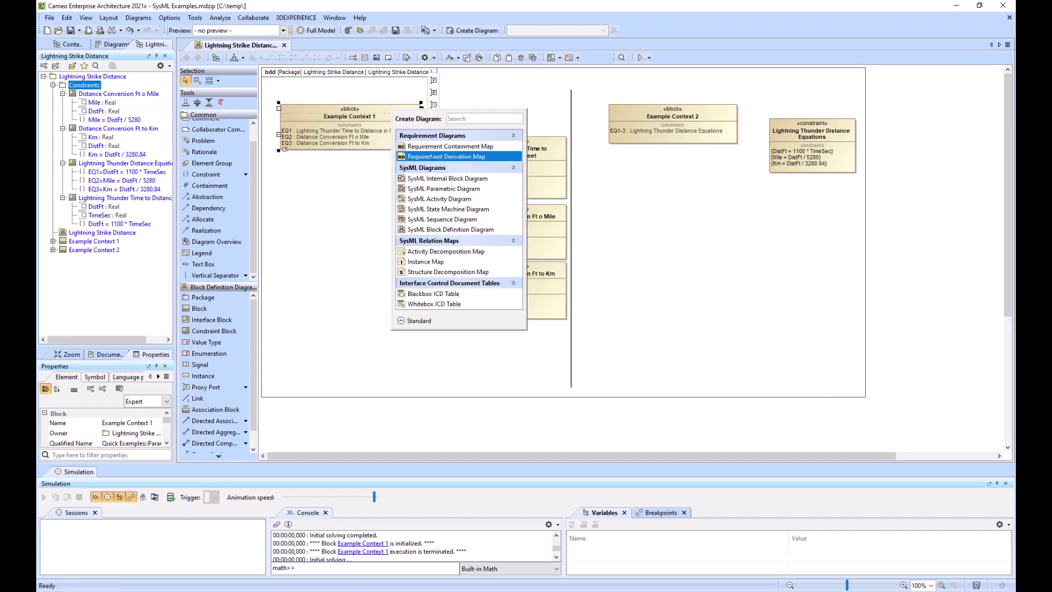
click(444, 189)
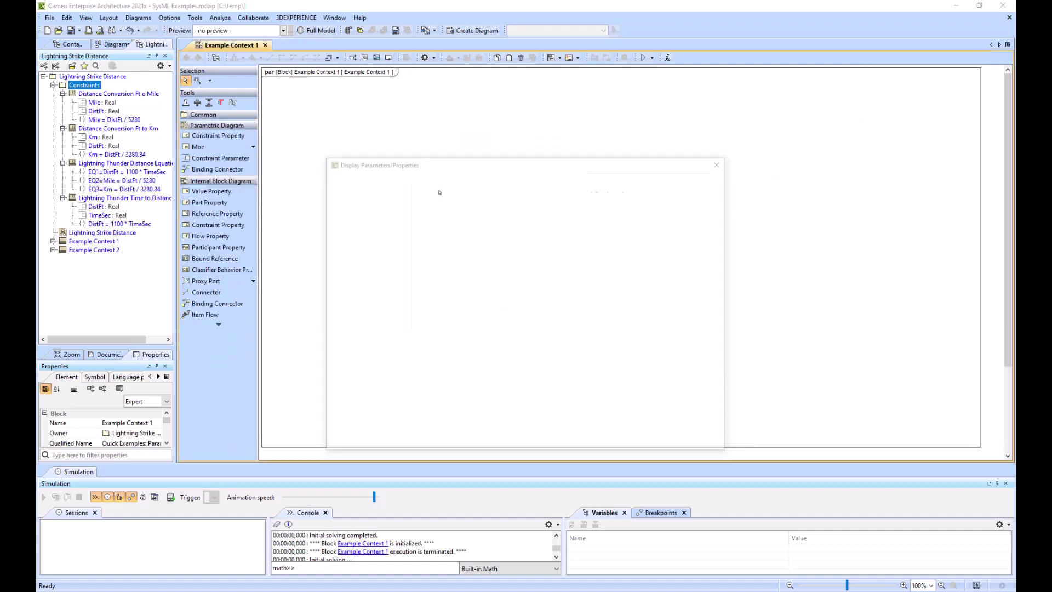
click(342, 262)
click(342, 294)
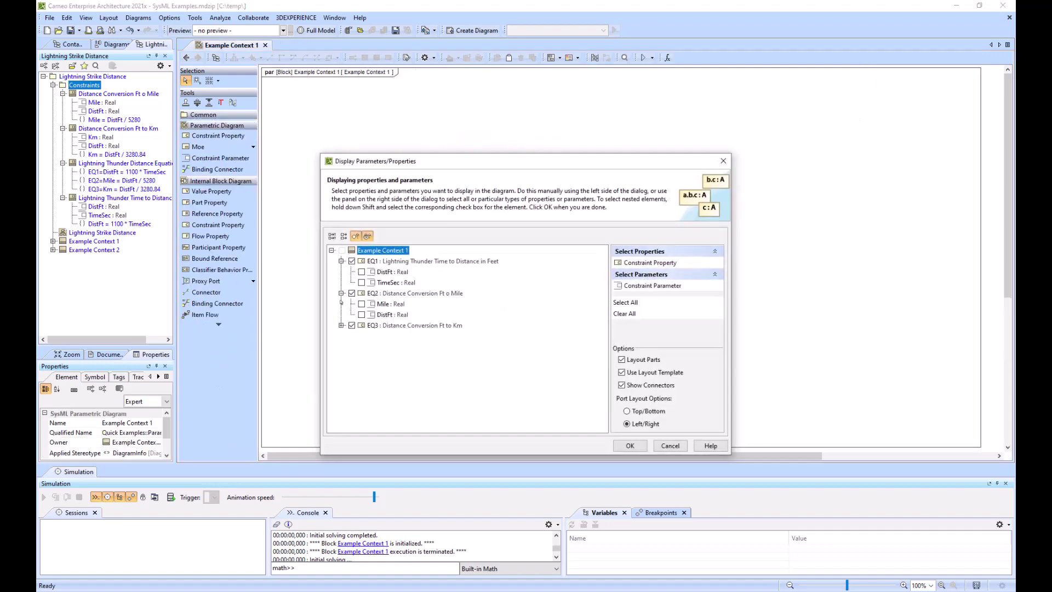
click(342, 326)
click(625, 303)
click(631, 446)
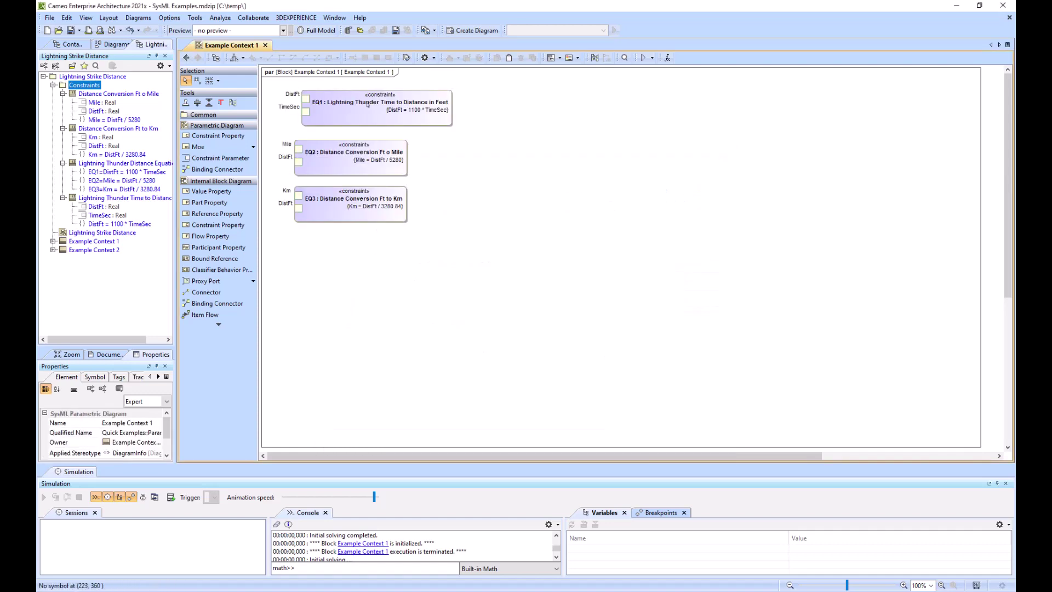
Move the three constraint properties together toward the middle of the parametric diagram and shrink the diagram frame around them.
drag(363, 104, 363, 103)
drag(365, 105, 490, 131)
drag(981, 447, 764, 331)
Back in the block definition diagram, add Real value properties Time, DistanceFt, DistanceMile and DistanceKm to Example Context 1.
click(186, 57)
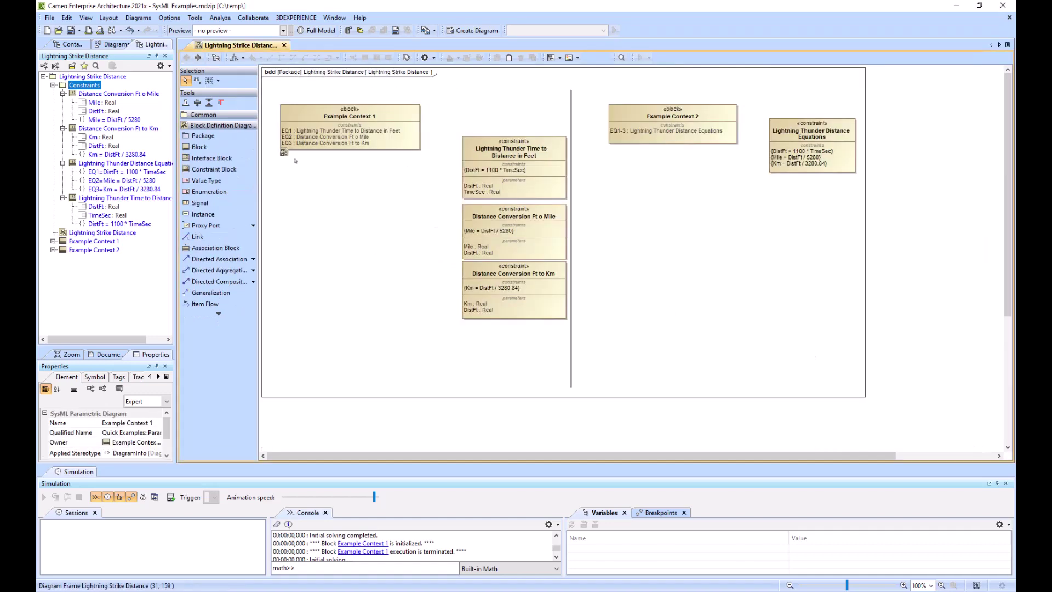
click(393, 112)
click(433, 116)
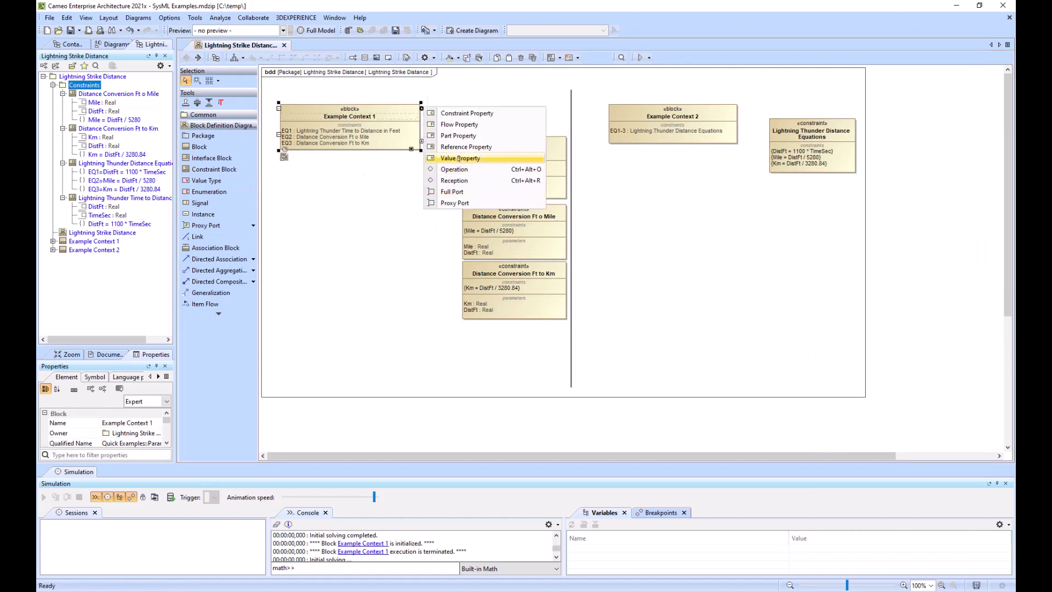
click(459, 160)
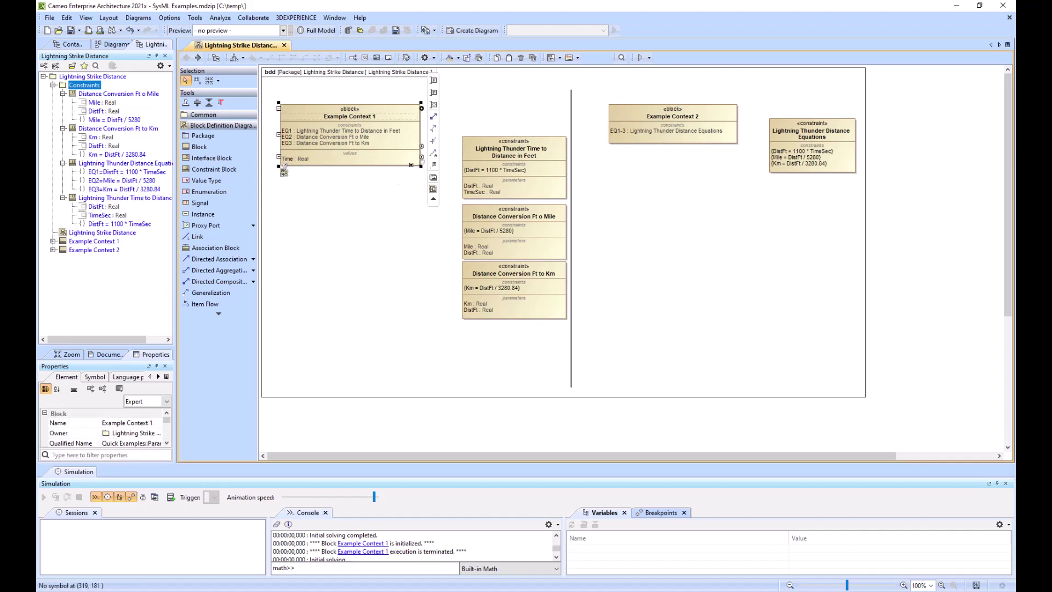
key(Return)
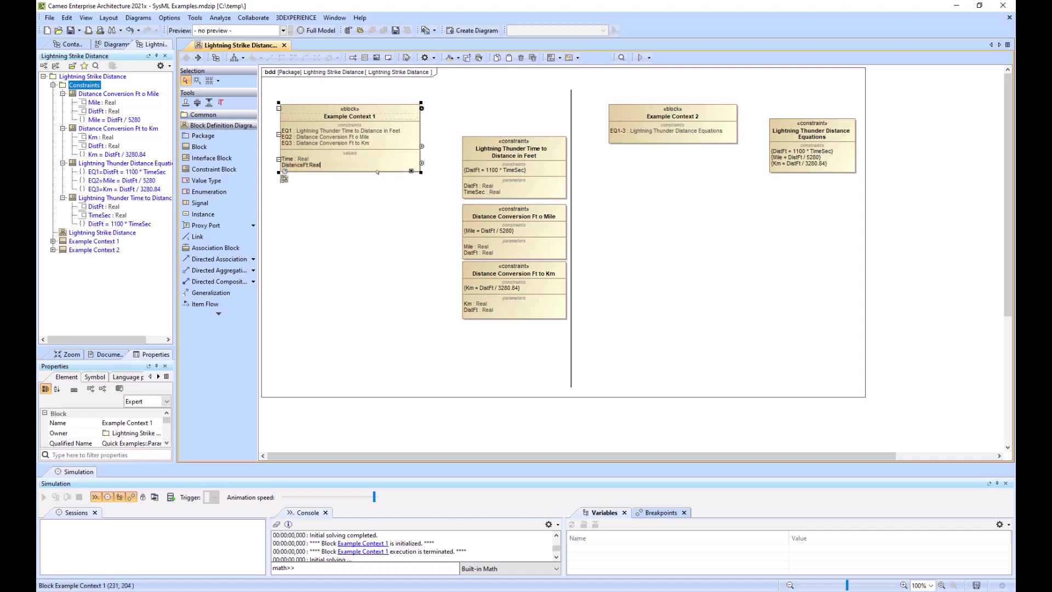
text(DistanceFt:Real)
key(Return)
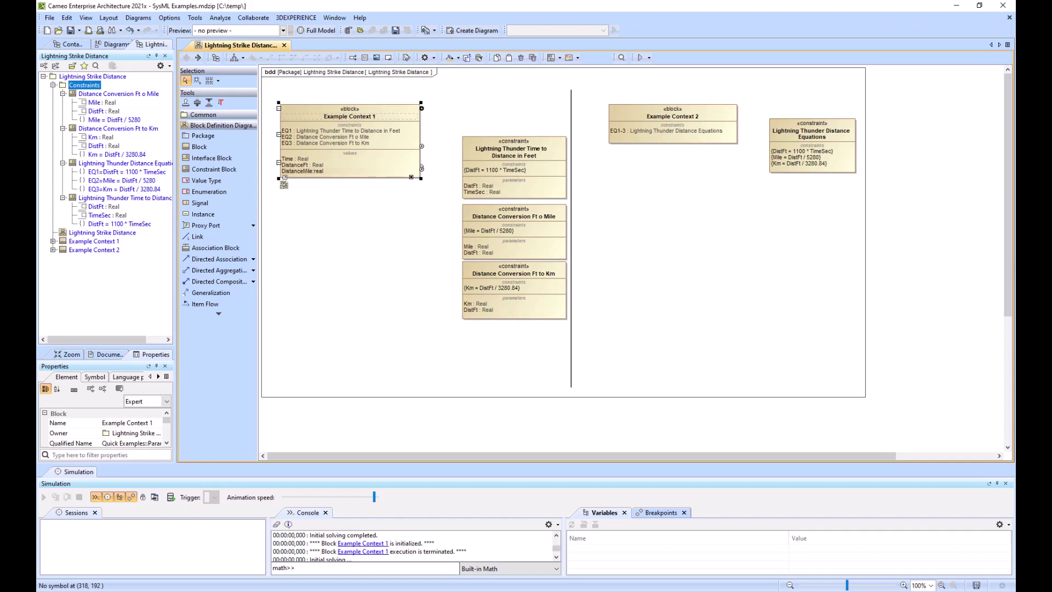
text(DistanceMile:Real)
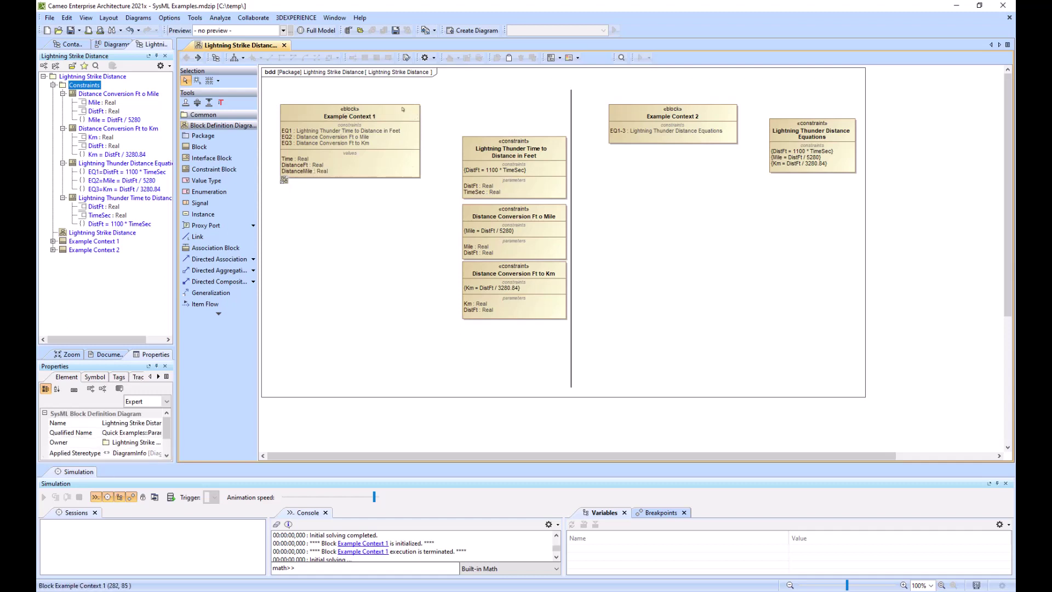
key(Return)
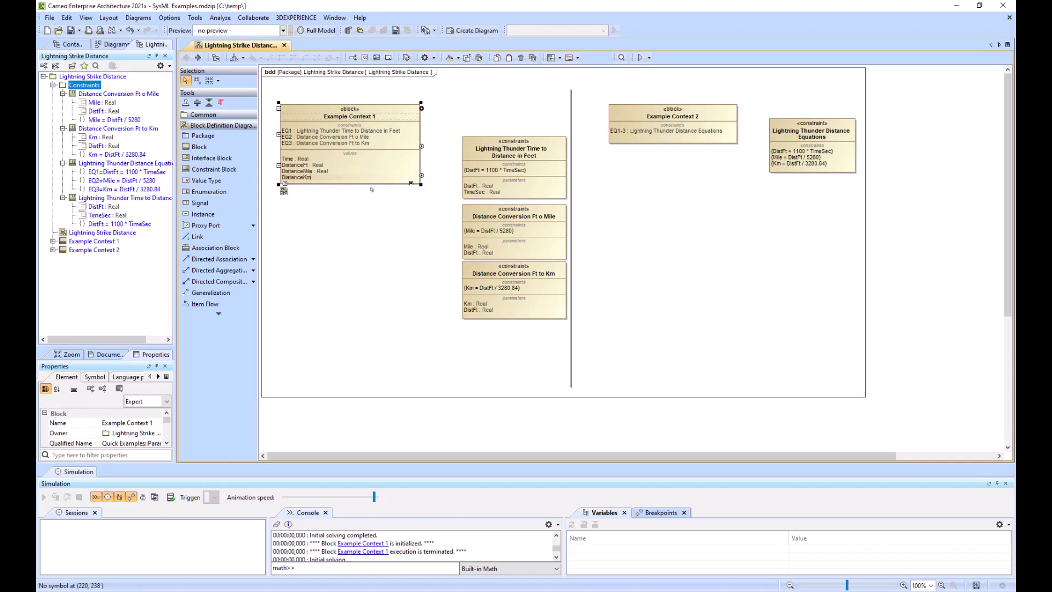
click(372, 191)
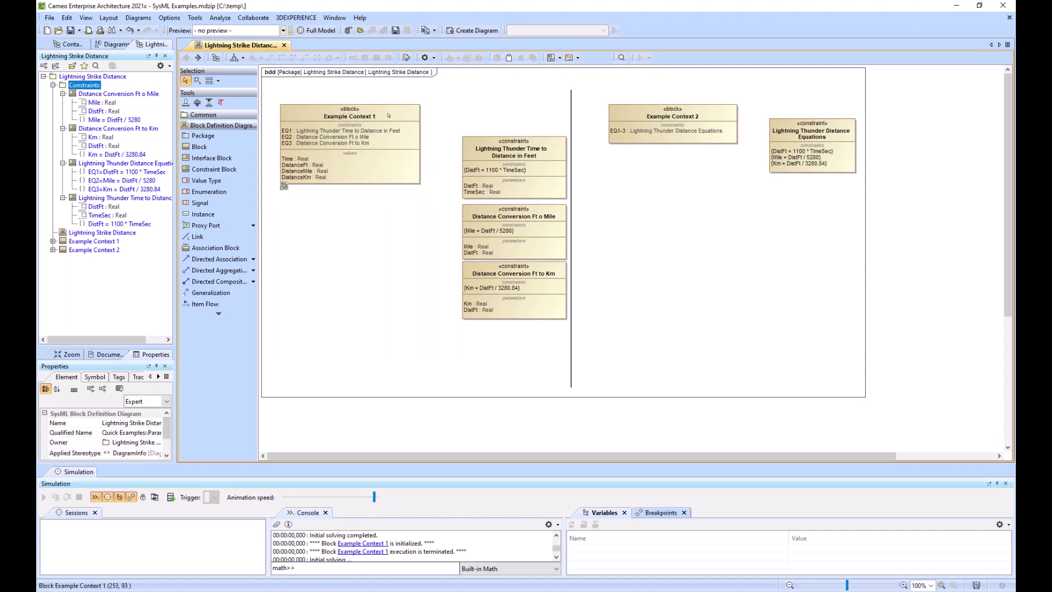
Display the four value properties of Example Context 1 in its parametric diagram.
click(284, 186)
right_click(300, 123)
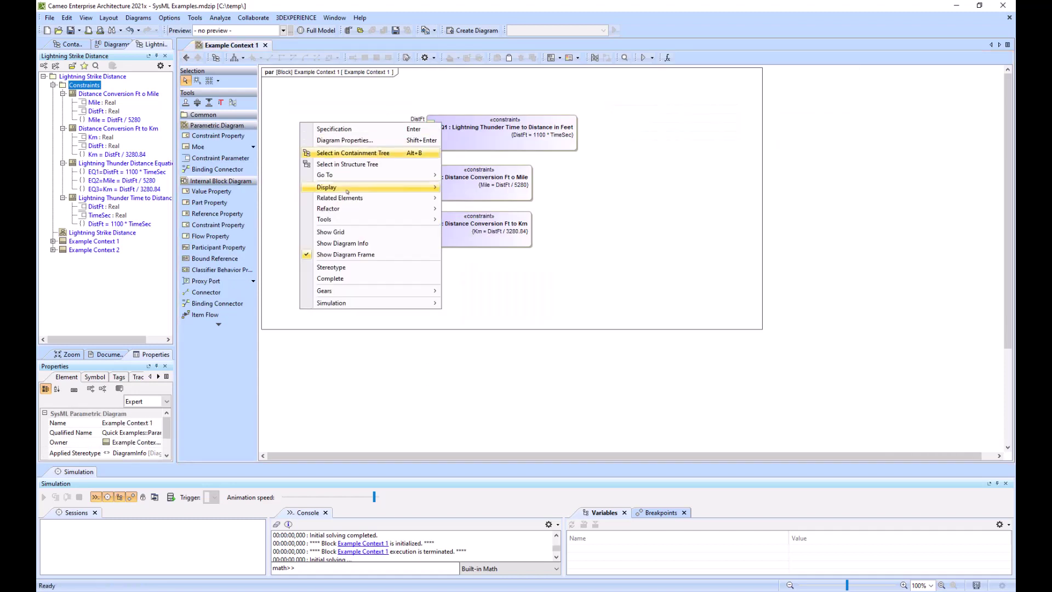
mouse_move(350, 191)
click(473, 201)
click(345, 178)
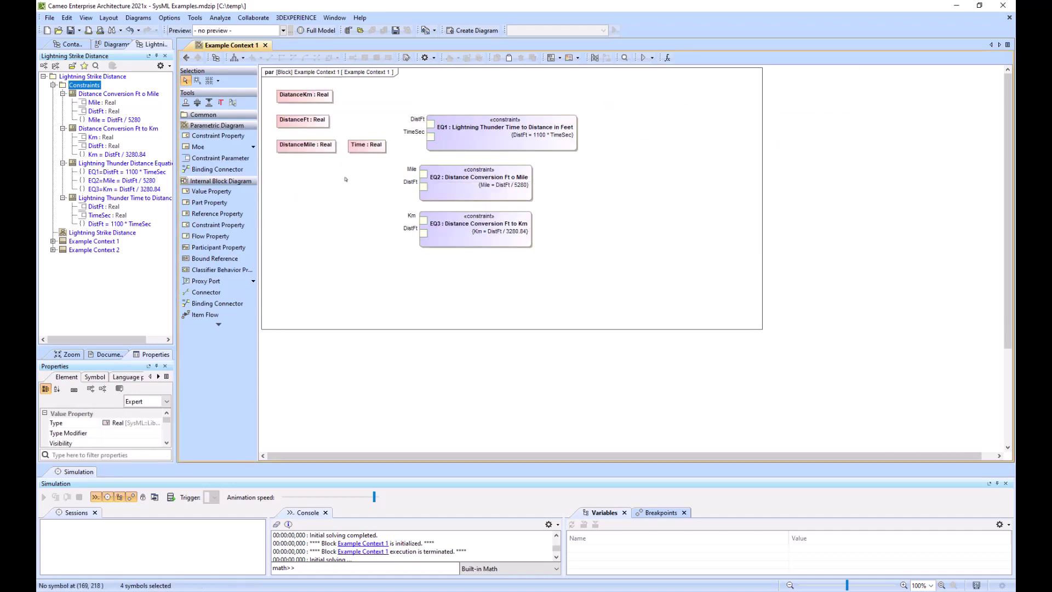
Bind Time to TimeSec and DistanceFt to DistFt on EQ1, DistanceKm to Km on EQ3, and DistanceMile to Mile on EQ2.
drag(456, 135, 449, 135)
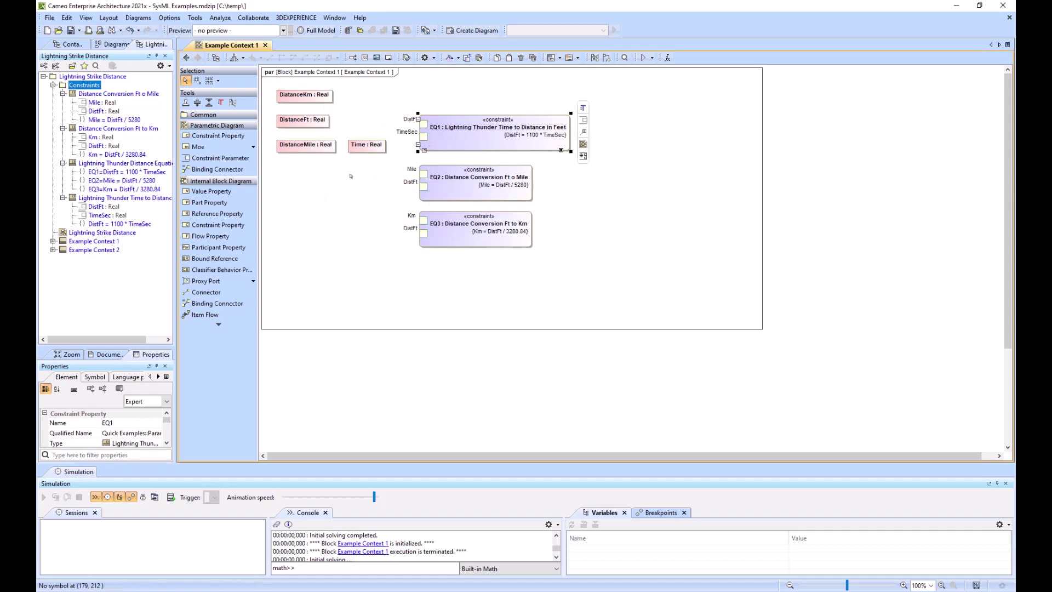
click(350, 176)
drag(352, 140, 424, 136)
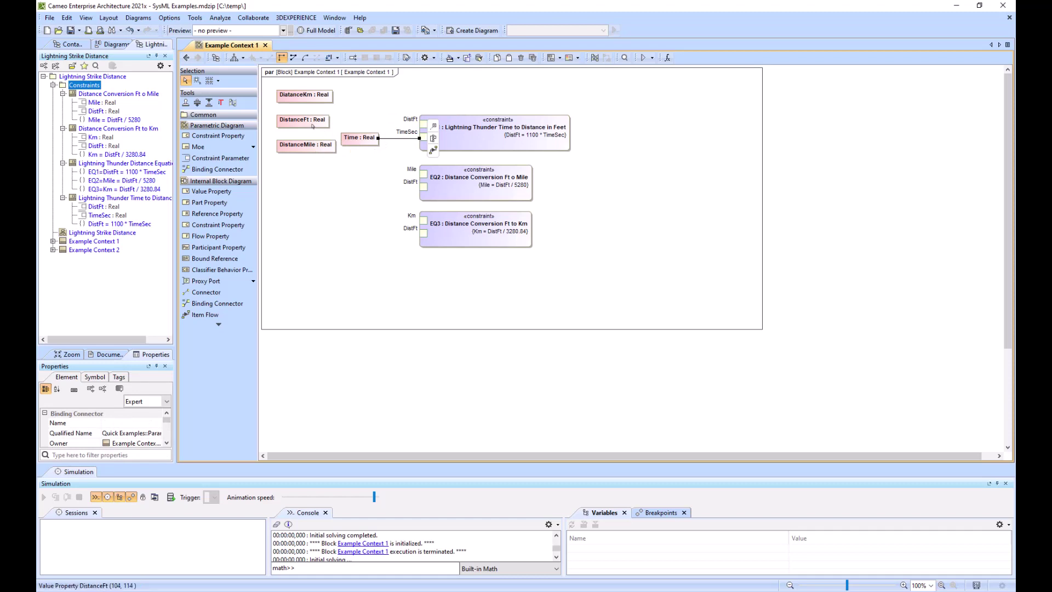
drag(305, 123, 369, 127)
click(392, 116)
click(423, 124)
drag(295, 97, 423, 220)
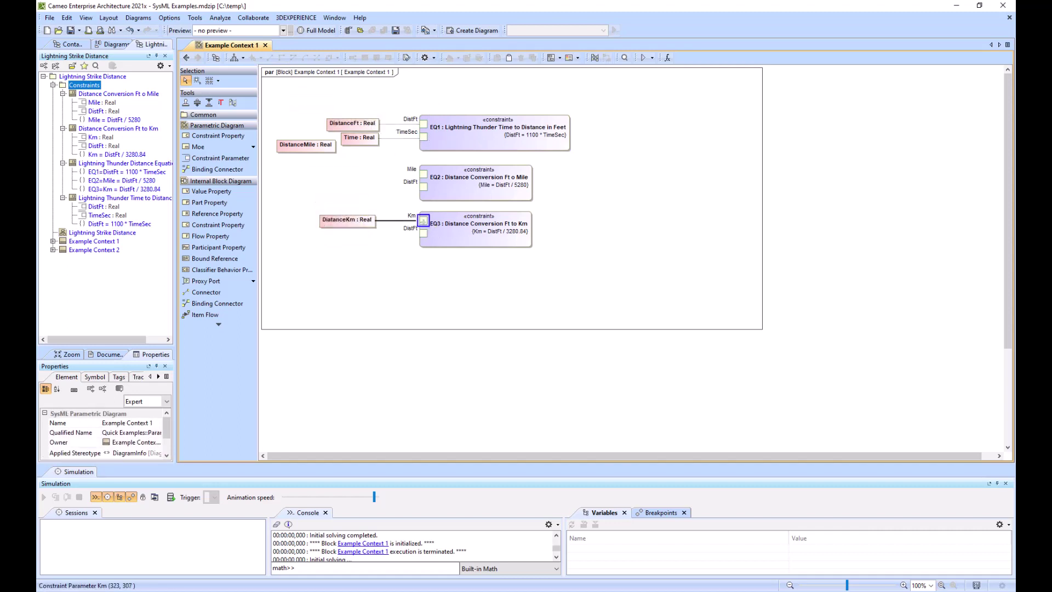
mouse_move(309, 146)
mouse_down()
mouse_move(327, 184)
mouse_move(424, 173)
mouse_up()
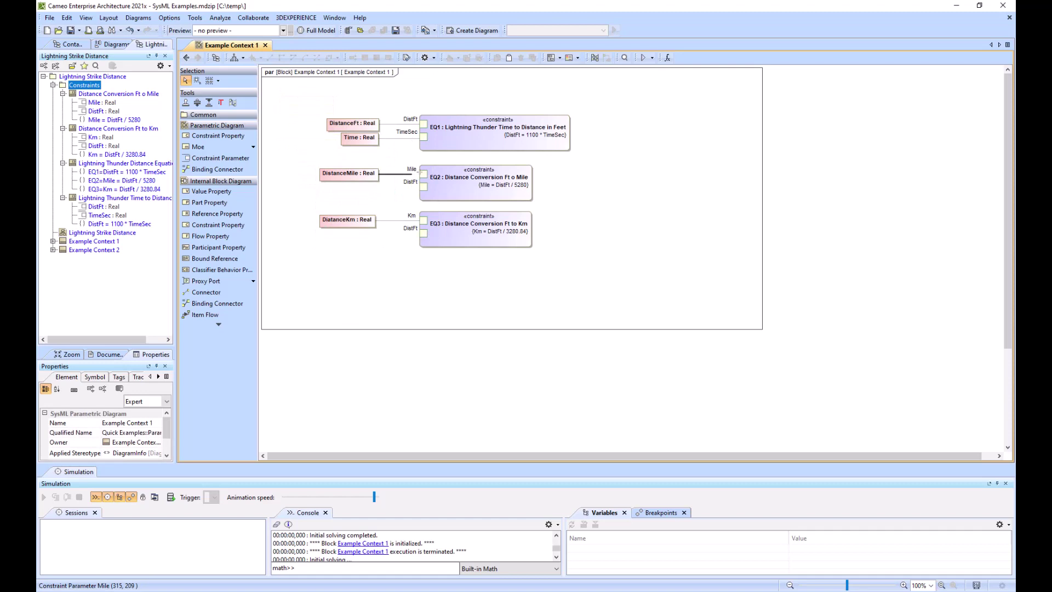
Swap the order of EQ1's TimeSec and DistFt parameters, placing the Time value property above DistanceFt.
drag(424, 137, 424, 119)
drag(372, 138, 369, 109)
mouse_move(369, 123)
mouse_down()
mouse_move(369, 137)
mouse_move(424, 127)
mouse_move(424, 137)
mouse_move(423, 123)
mouse_move(357, 109)
mouse_move(359, 119)
mouse_up()
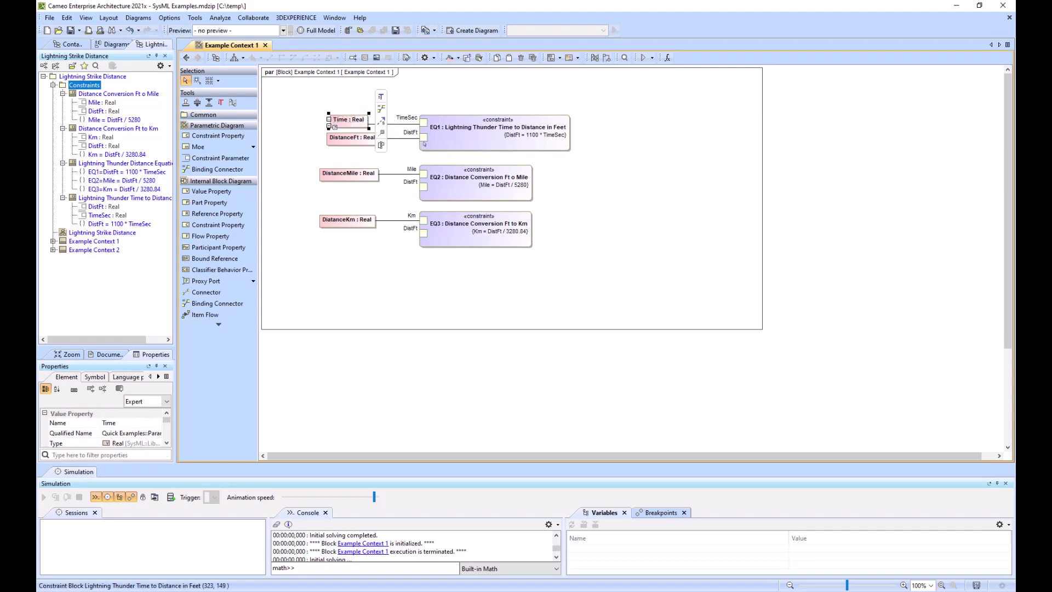
Bind EQ1's DistFt parameter to DistFt on EQ2 and EQ3, and reroute both connectors clear of the parameter labels.
click(404, 154)
click(422, 186)
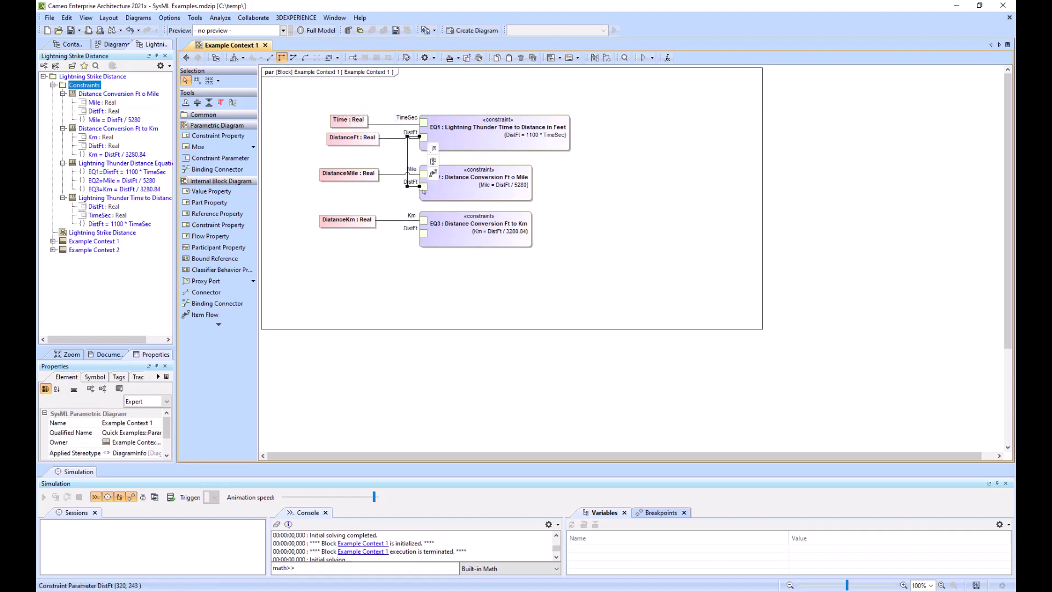
click(422, 186)
click(424, 139)
click(440, 125)
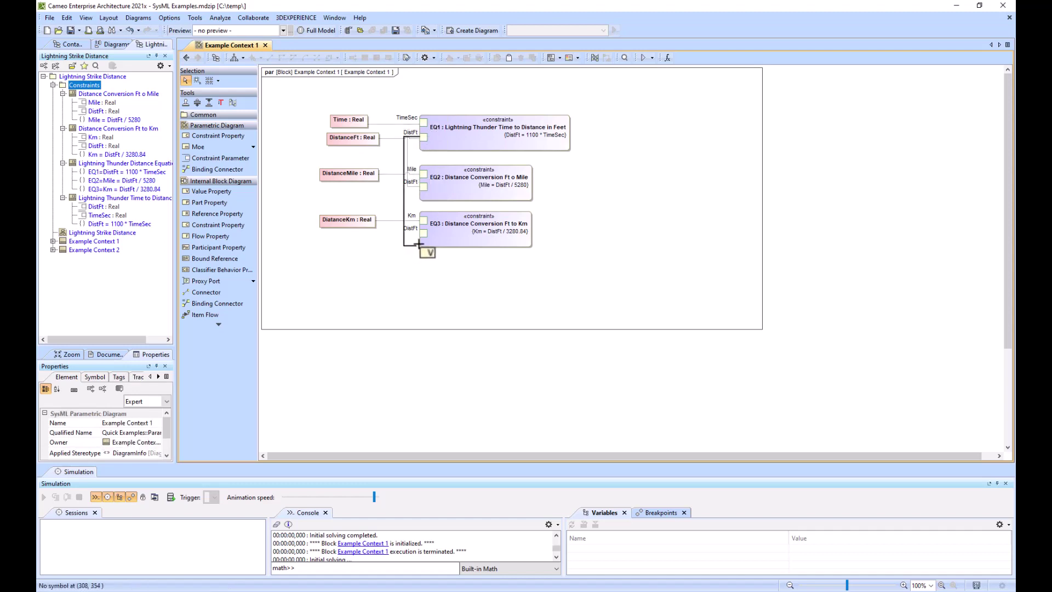
click(423, 233)
drag(404, 206, 390, 206)
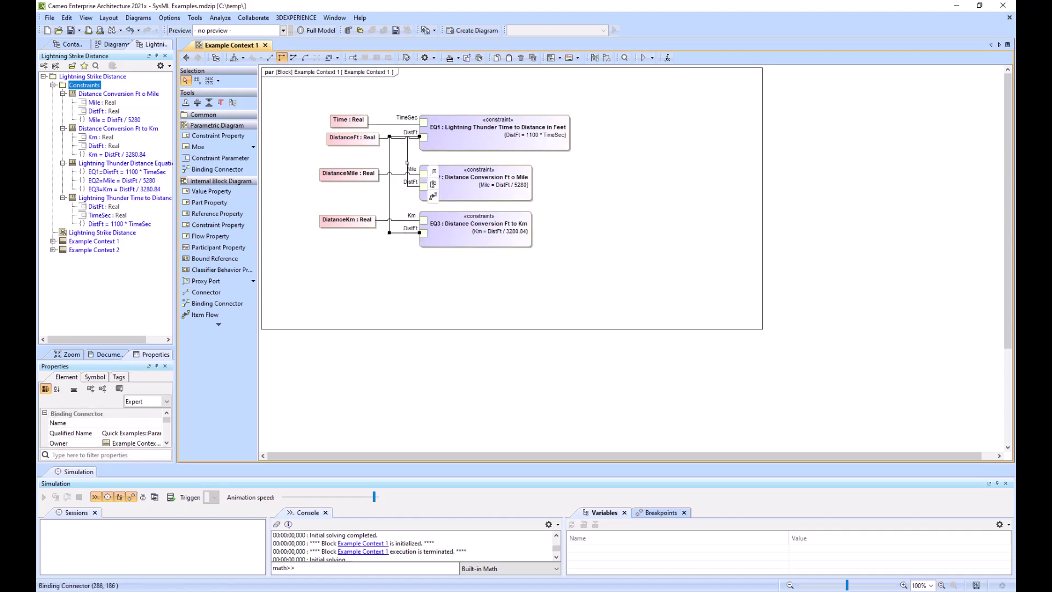
drag(407, 159, 397, 159)
Move all diagram contents toward the frame's upper-left corner, shrink the frame tightly around them, and fit the diagram to the window.
click(709, 330)
click(751, 329)
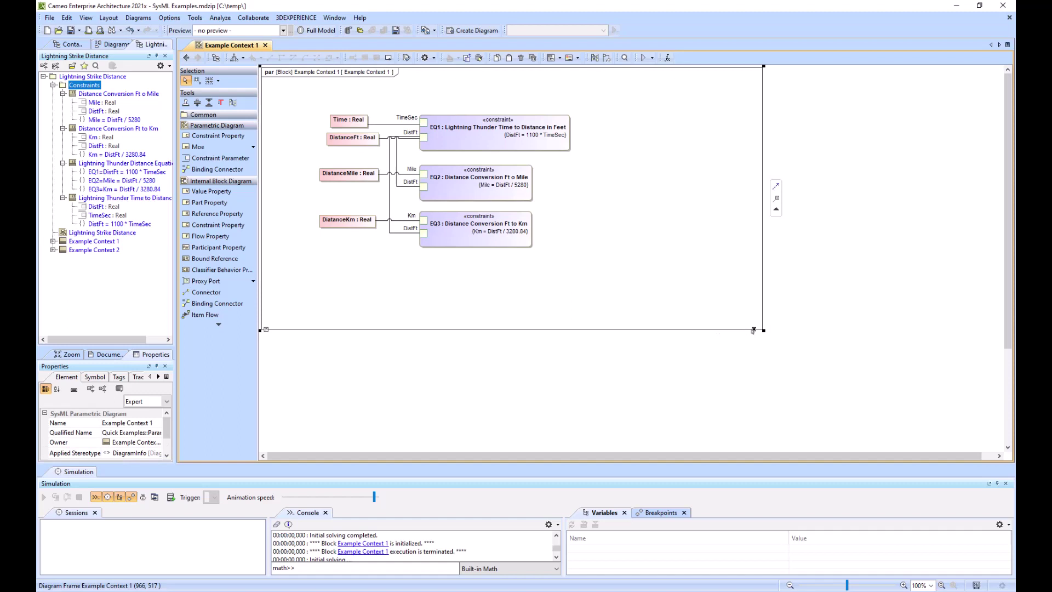
click(754, 330)
drag(279, 104, 575, 250)
drag(509, 233, 471, 207)
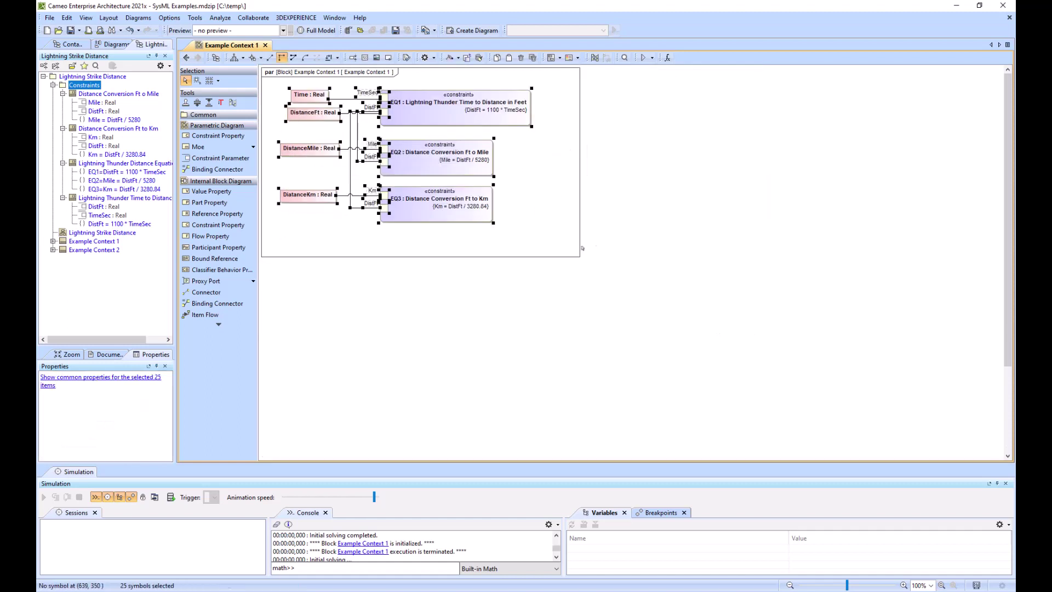
click(580, 250)
drag(580, 256, 542, 233)
click(942, 585)
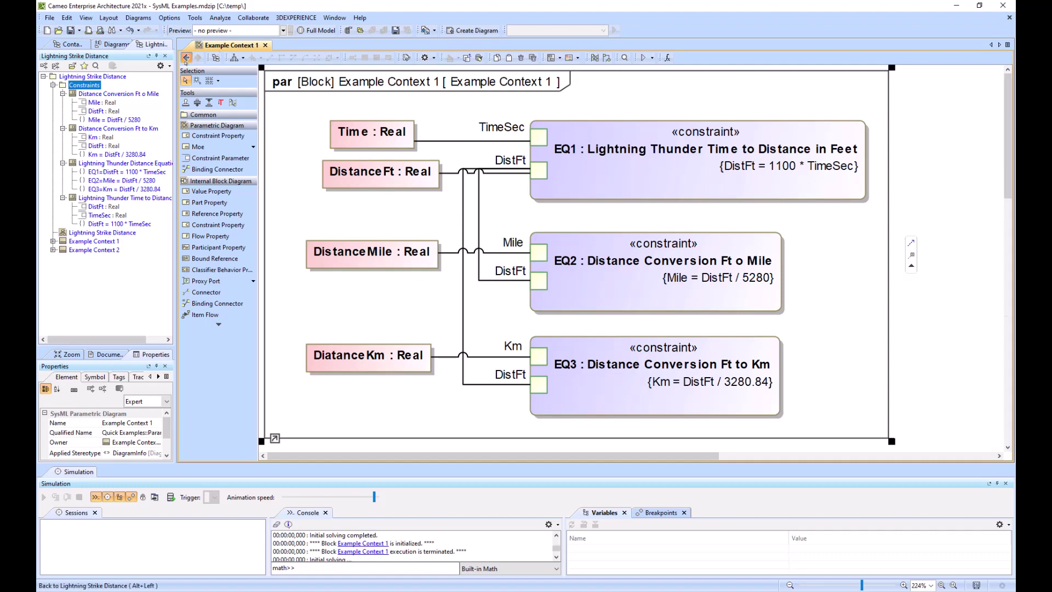
Place the Example Context 1 parametric diagram in the Lightning Strike Distance block definition diagram and display its contents.
click(186, 57)
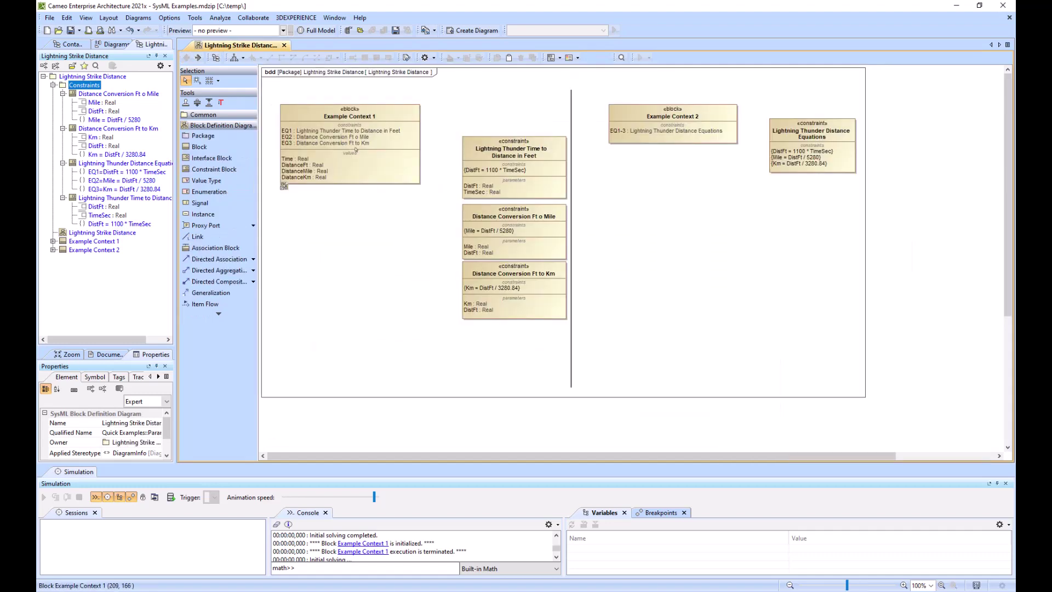
double_click(314, 113)
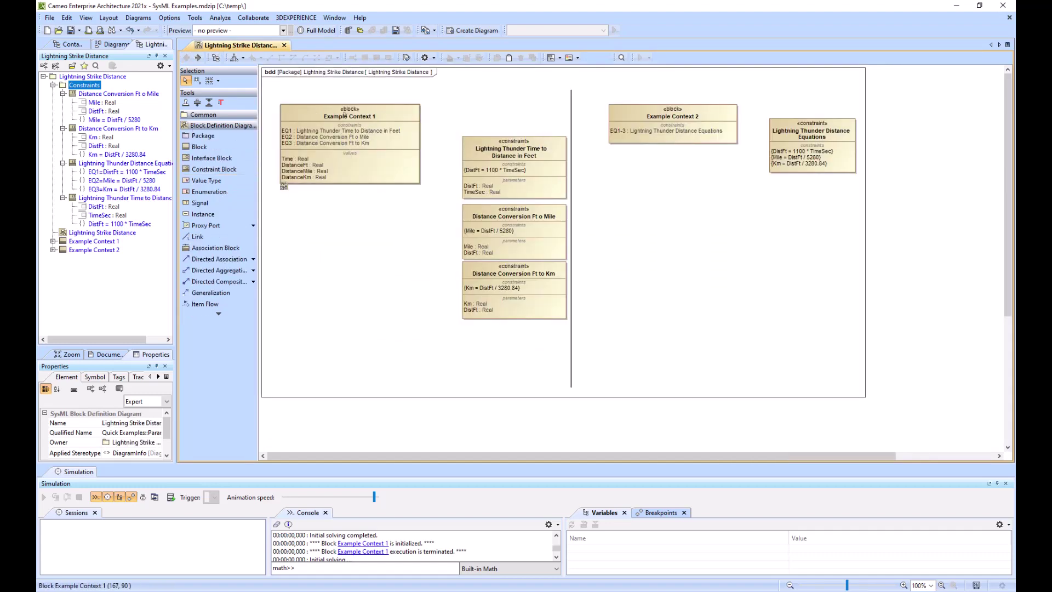
key(alt+b)
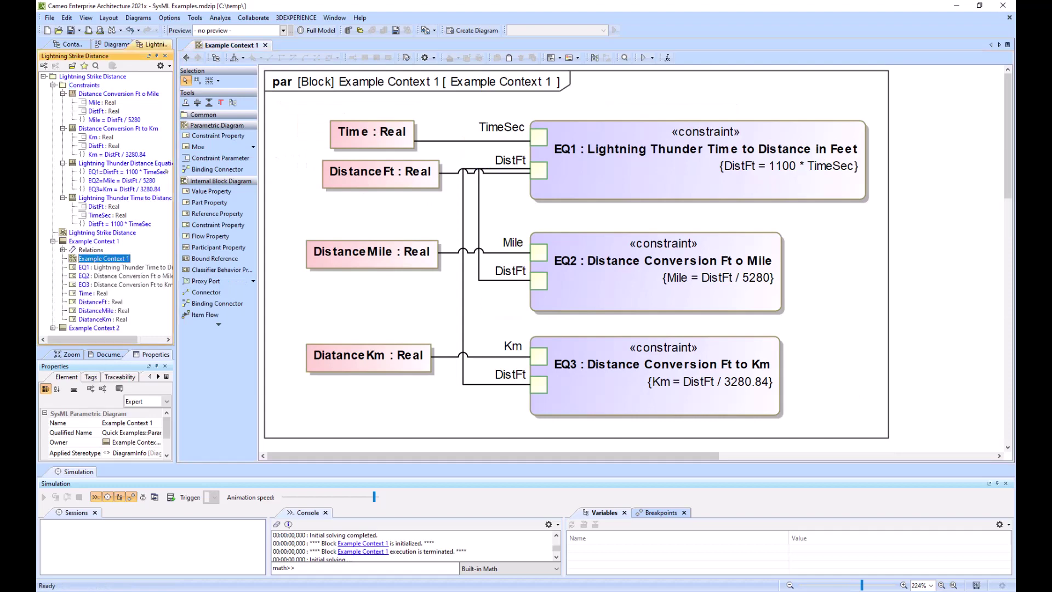
click(186, 58)
drag(103, 258, 322, 239)
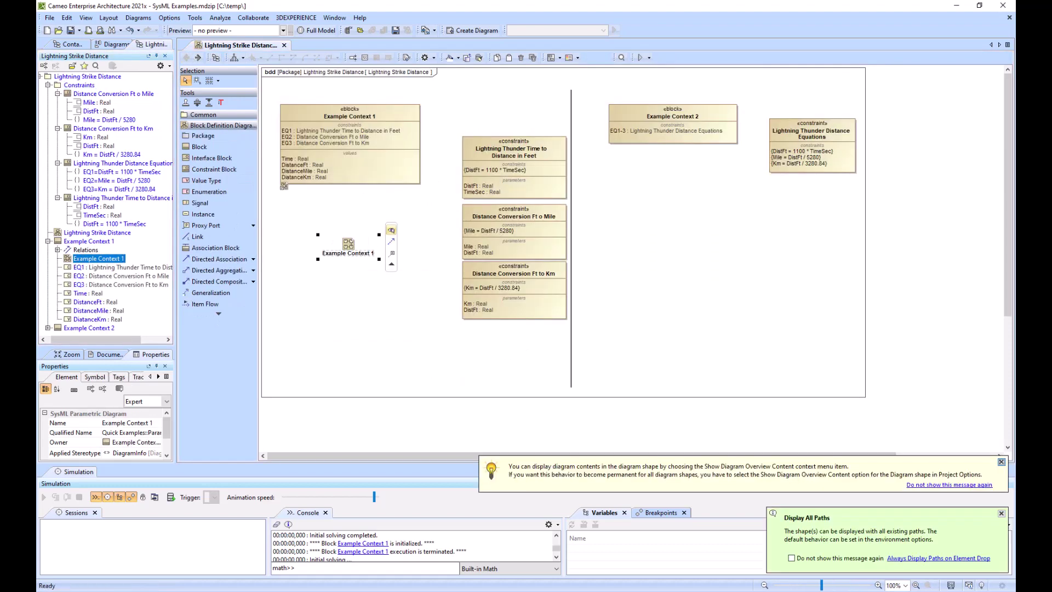
click(391, 230)
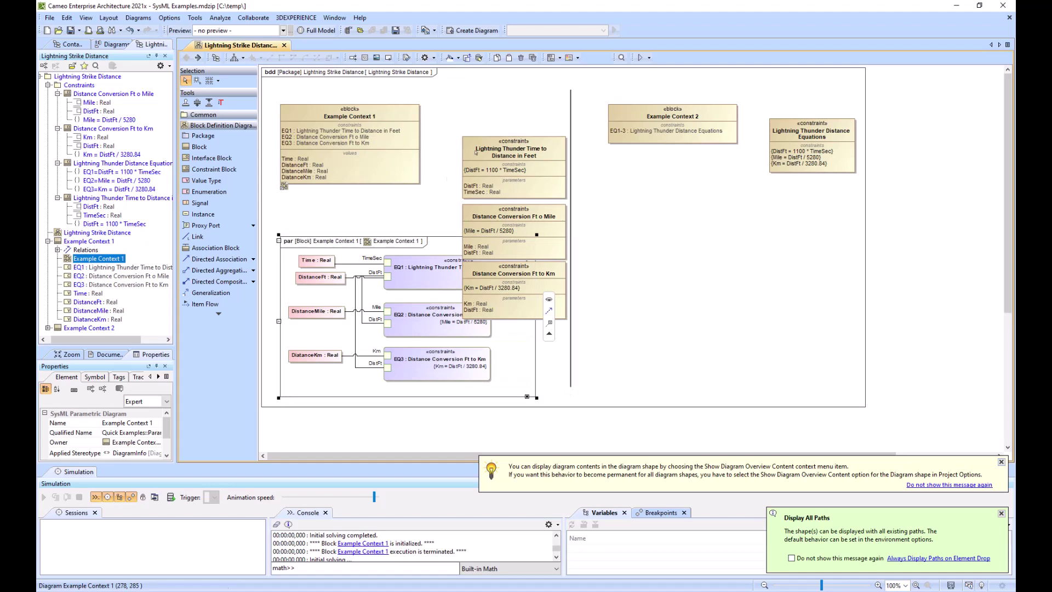
Move the three single-equation constraint blocks up and place the parametric diagram overview below them and the Example Context 1 block.
drag(559, 306, 559, 307)
drag(538, 169, 524, 113)
drag(404, 259, 411, 295)
click(681, 305)
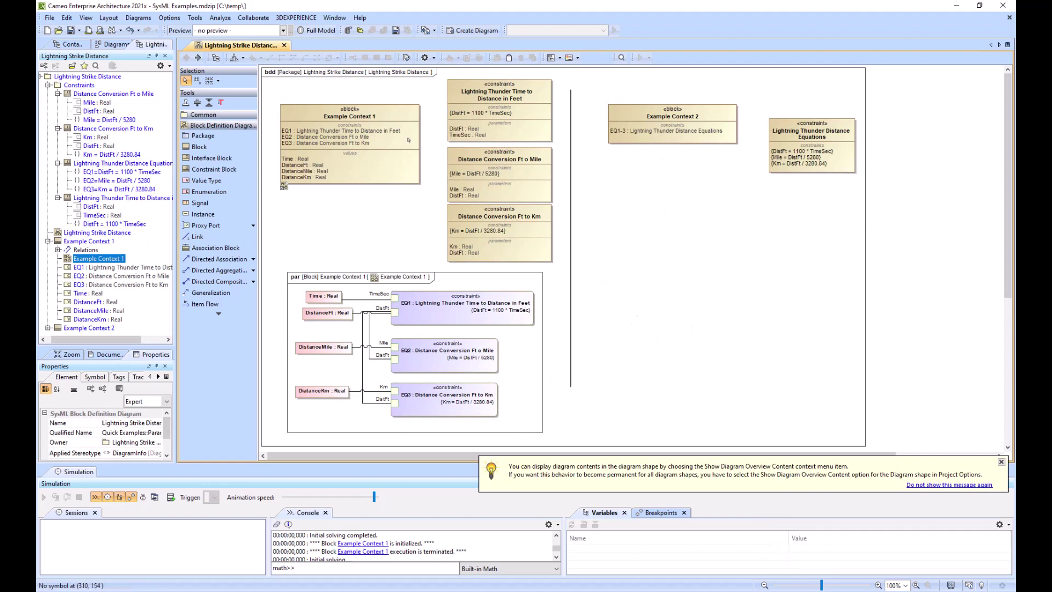
Simulate the Example Context 1 block with an enlarged simulation area and set Time to 5.
click(392, 126)
click(639, 57)
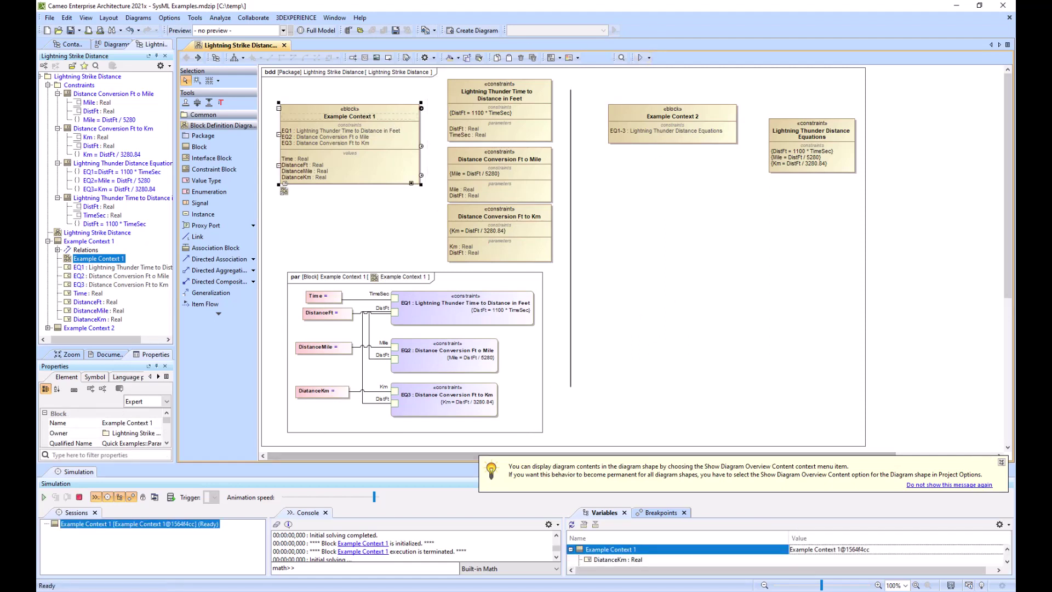
drag(921, 463, 914, 353)
double_click(806, 477)
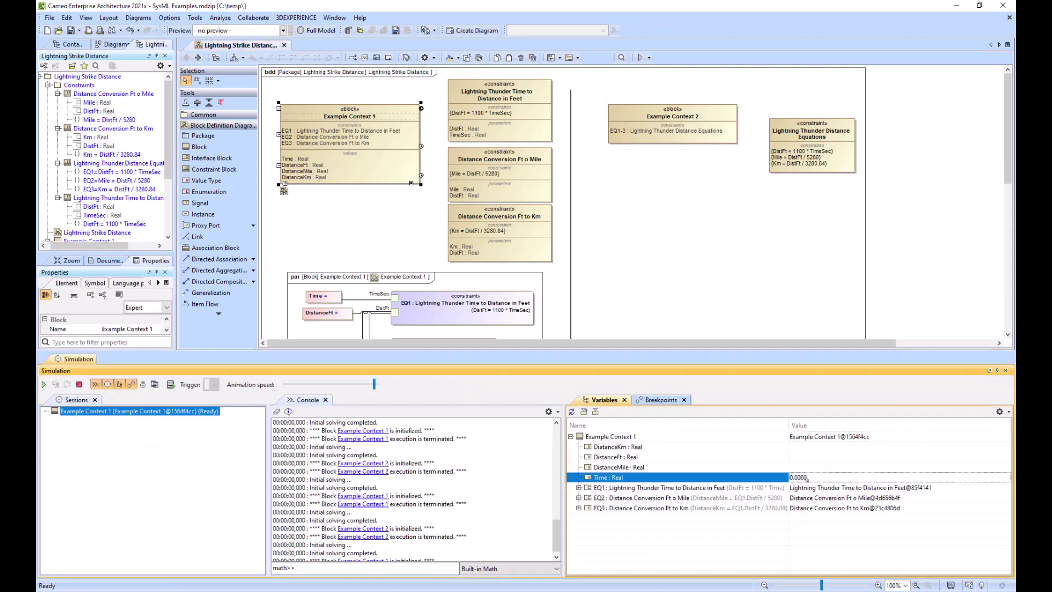
text(5)
key(Return)
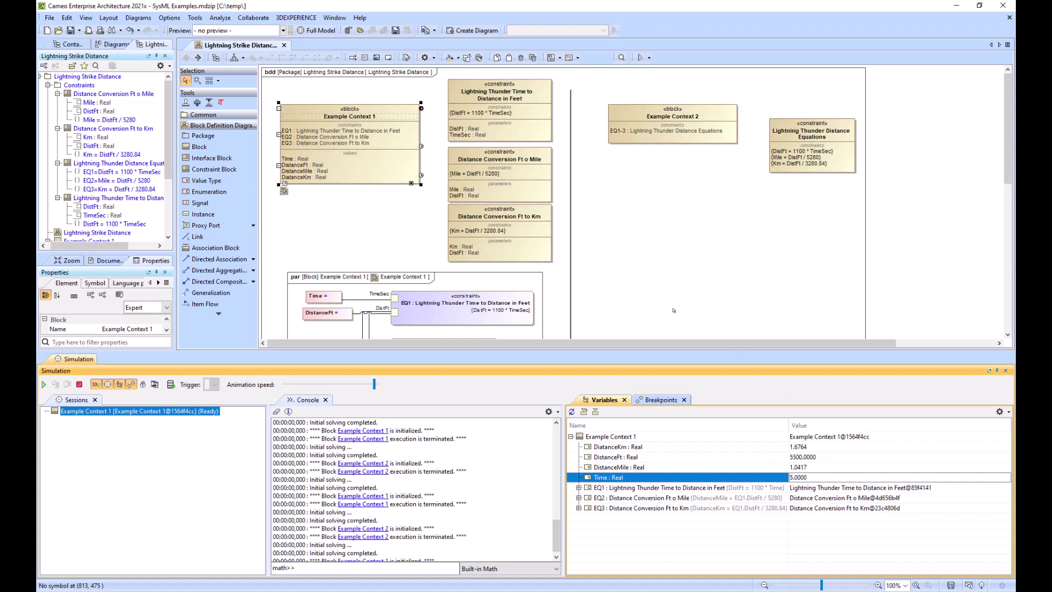
In the Example Context 1 parametric diagram, widen the DistanceFt, DistanceMile and DistanceKm shapes to fit their full values.
click(413, 250)
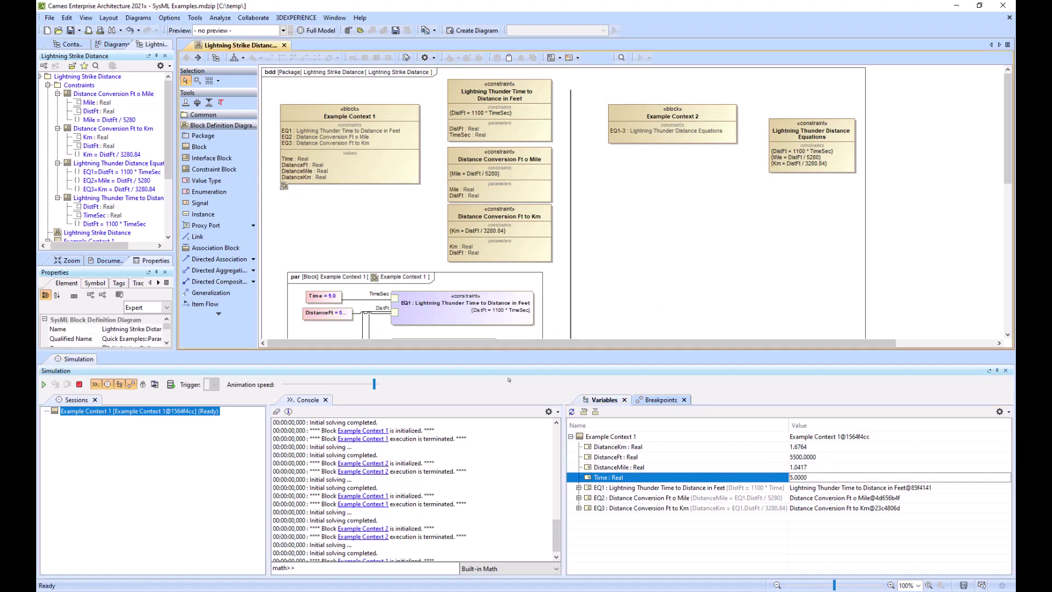
double_click(462, 288)
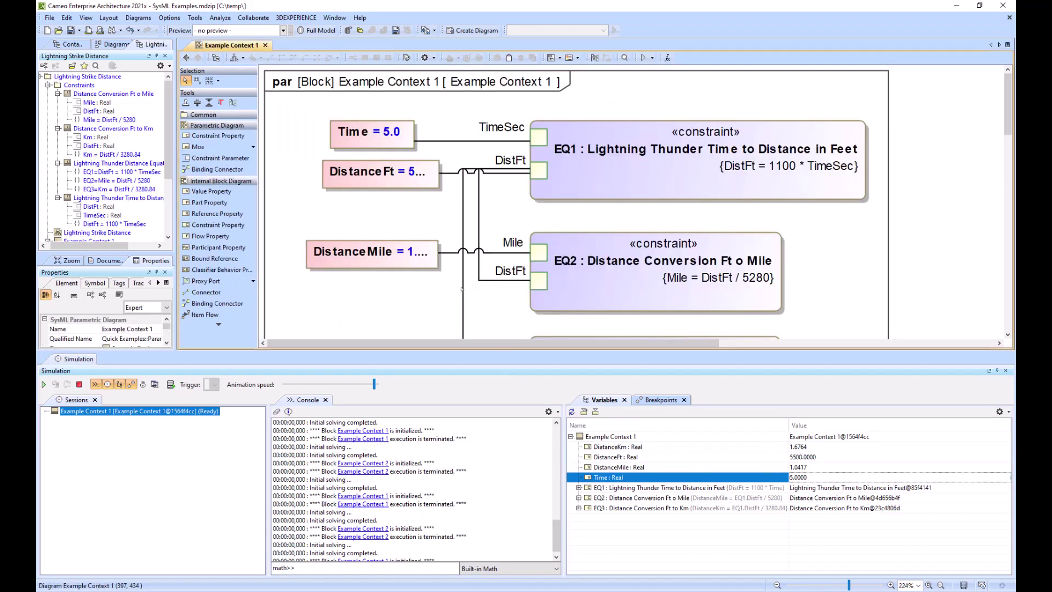
click(377, 174)
drag(323, 187, 290, 187)
click(324, 256)
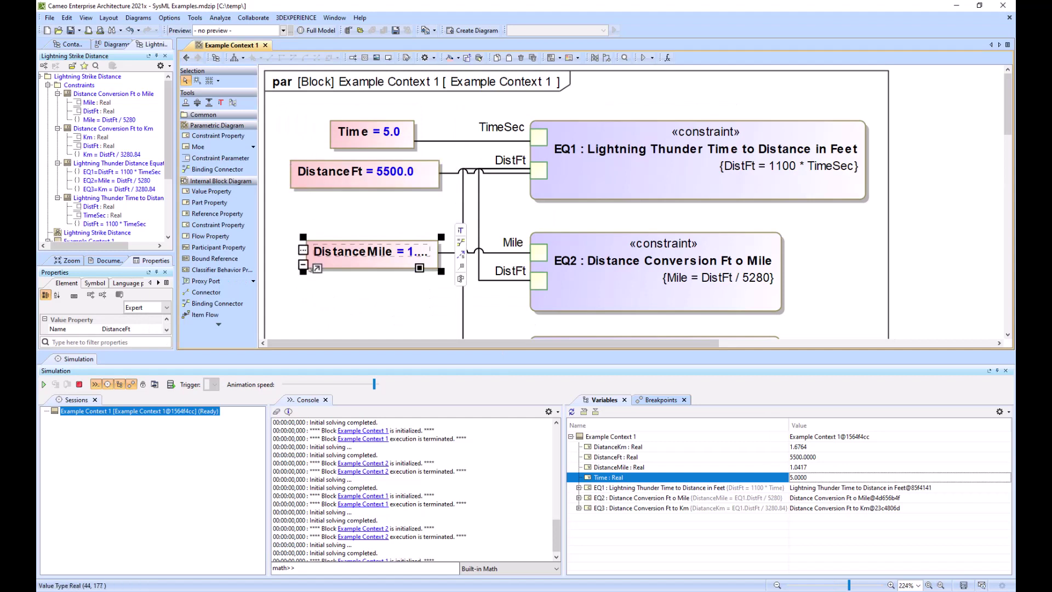
drag(306, 268, 278, 281)
scroll(278, 267, down, 3)
click(318, 280)
click(378, 278)
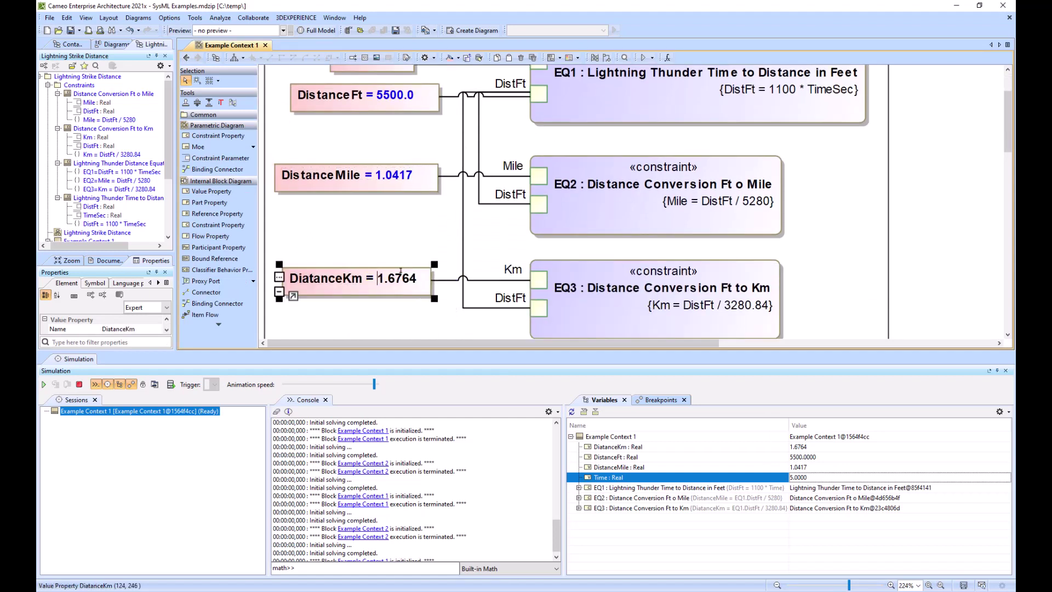
Terminate the simulation and correct the misspelled kilometre value property's name to DistanceKm.
click(352, 230)
click(79, 384)
click(314, 281)
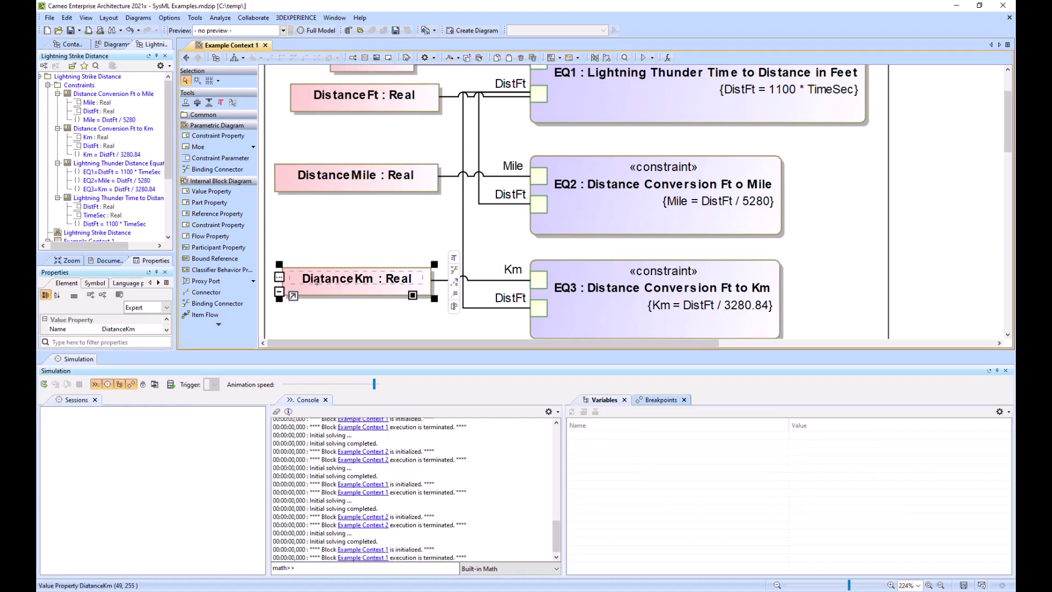
drag(316, 280, 326, 280)
text(stance)
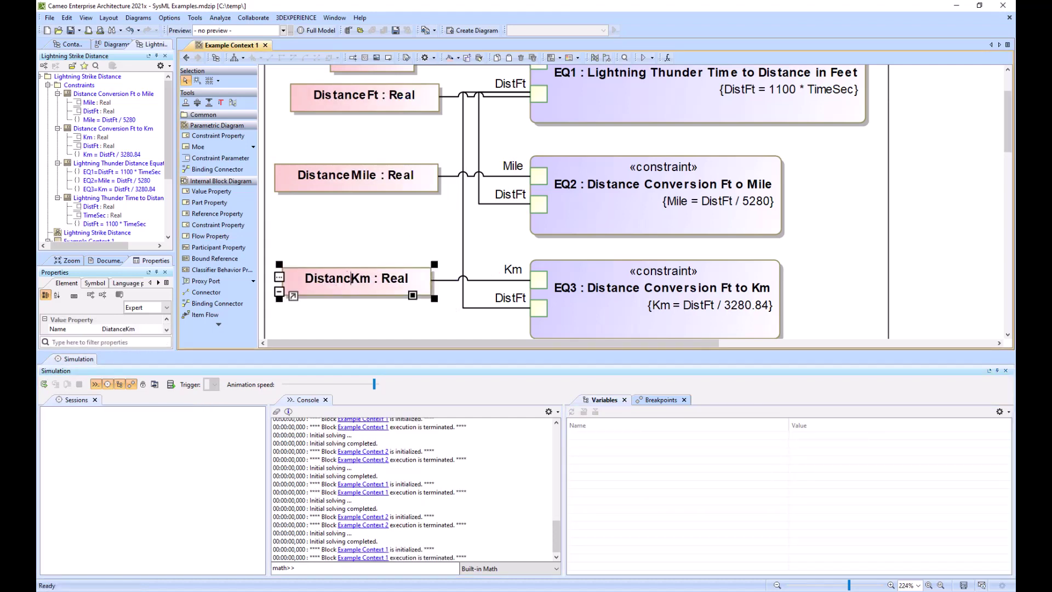
click(509, 247)
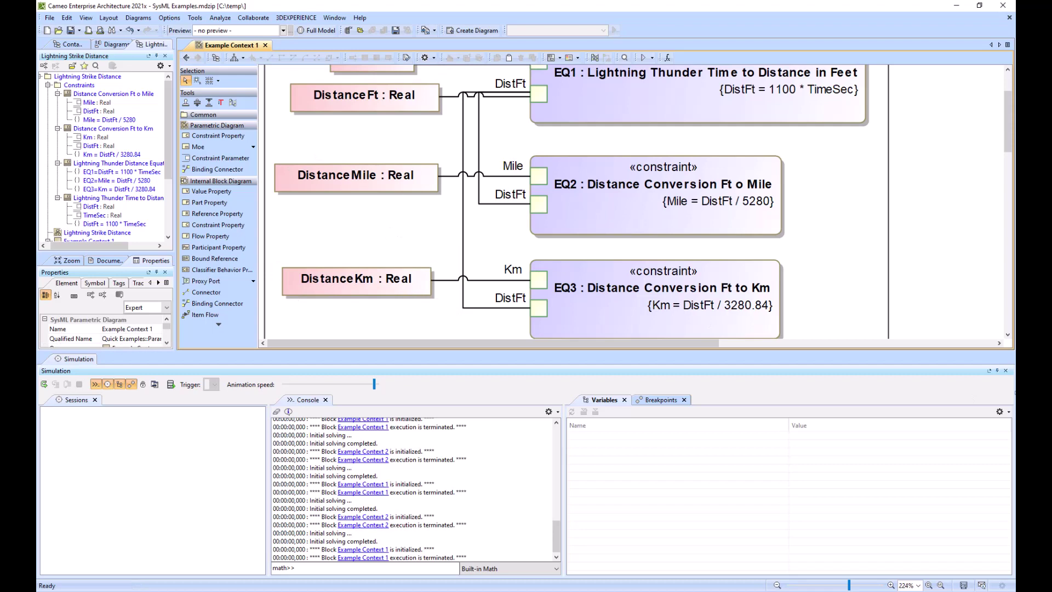
Fit the parametric diagram to the window and rerun the simulation with Time set to 5.
scroll(827, 275, down, 2)
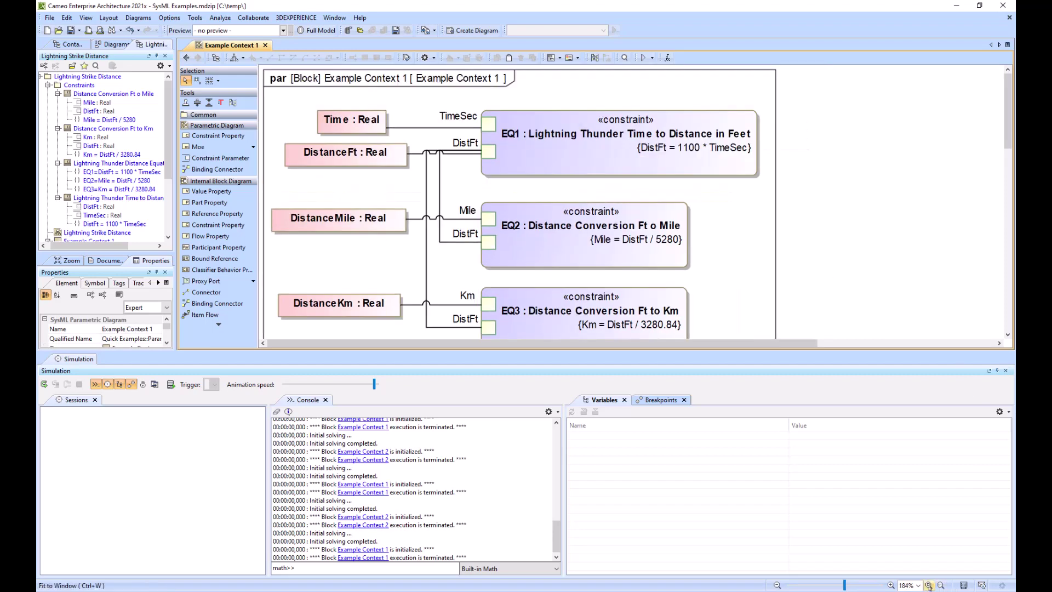
click(929, 585)
click(44, 384)
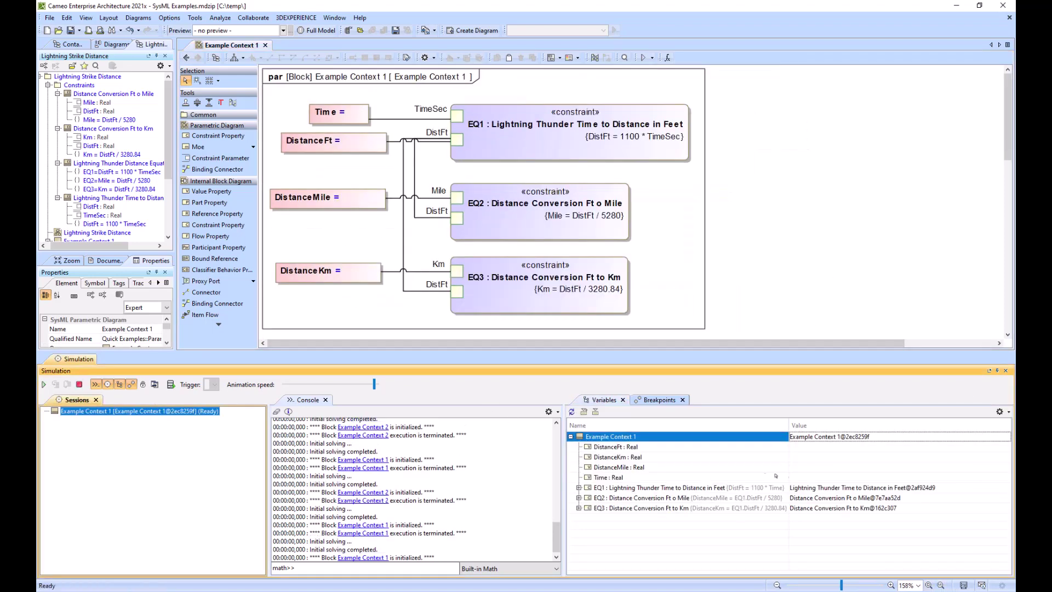
click(809, 478)
text(5)
key(Return)
click(345, 237)
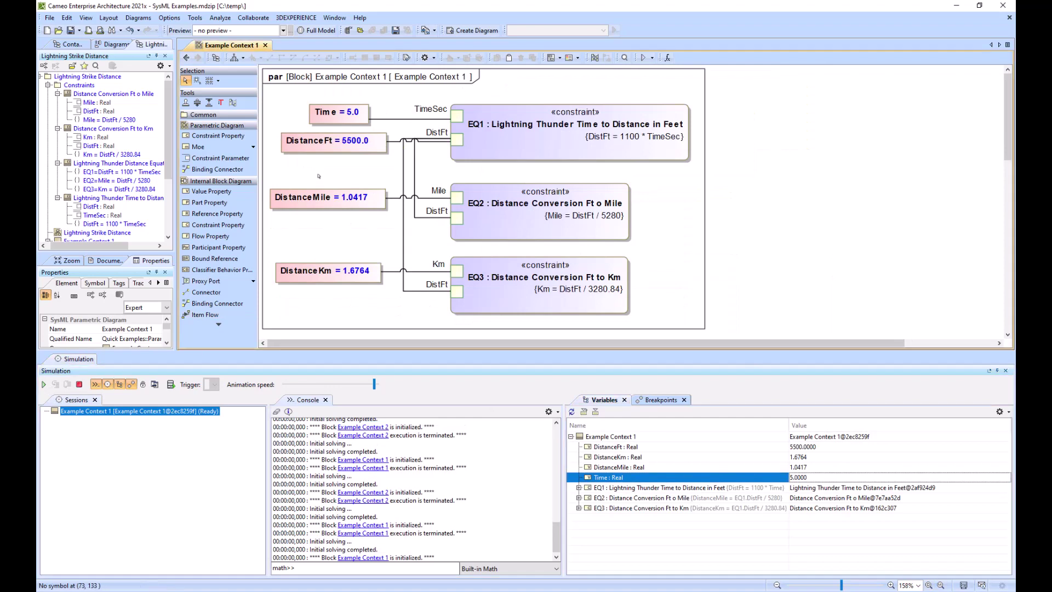
Copy the value properties Time, DistanceFt, DistanceMile and DistanceKm from Example Context 1 into Example Context 2.
click(186, 57)
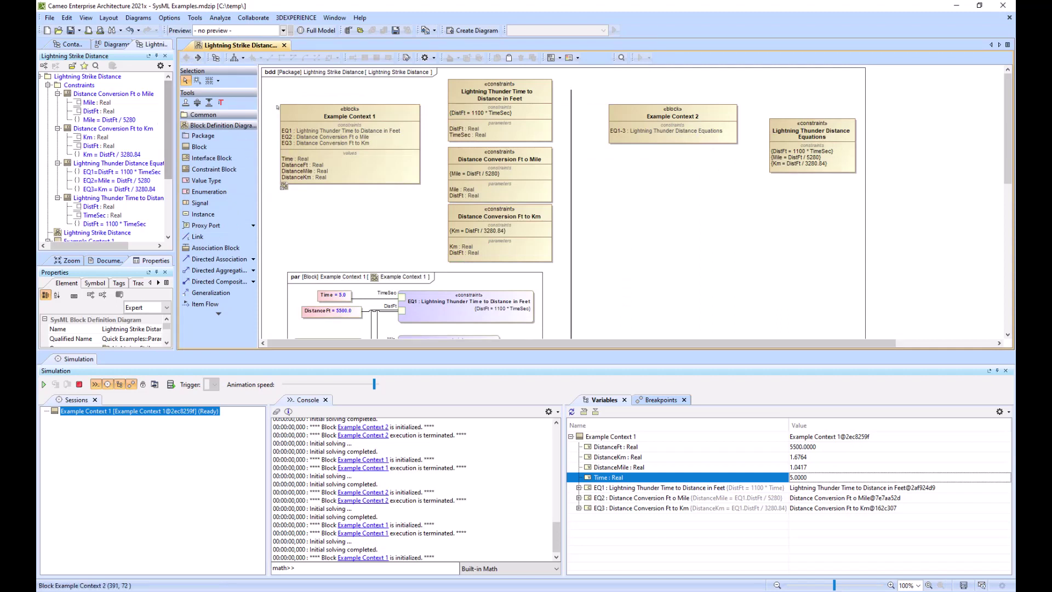
click(286, 161)
key(alt+b)
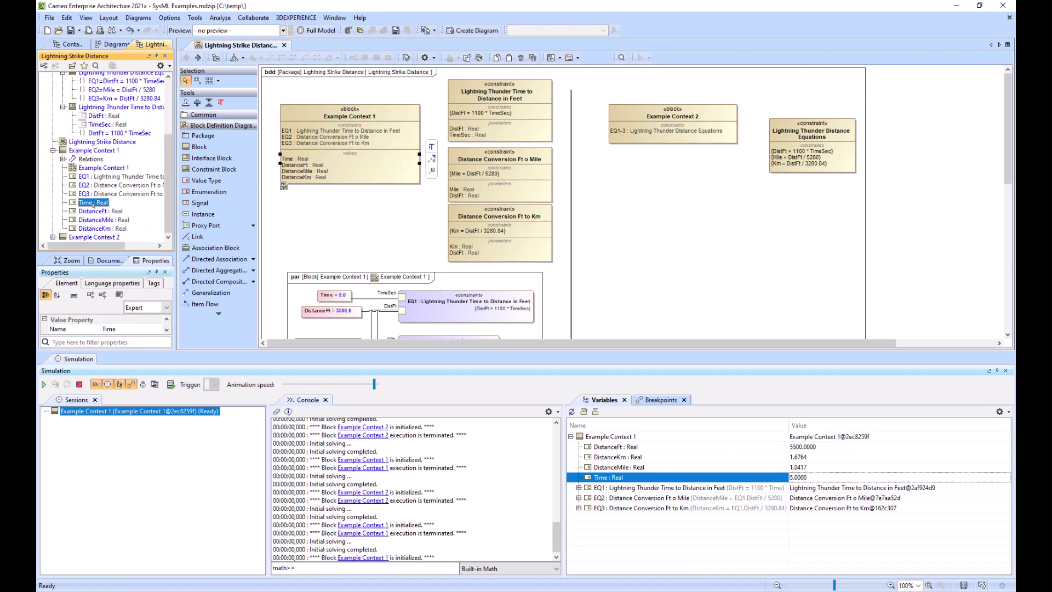
shift+click(90, 229)
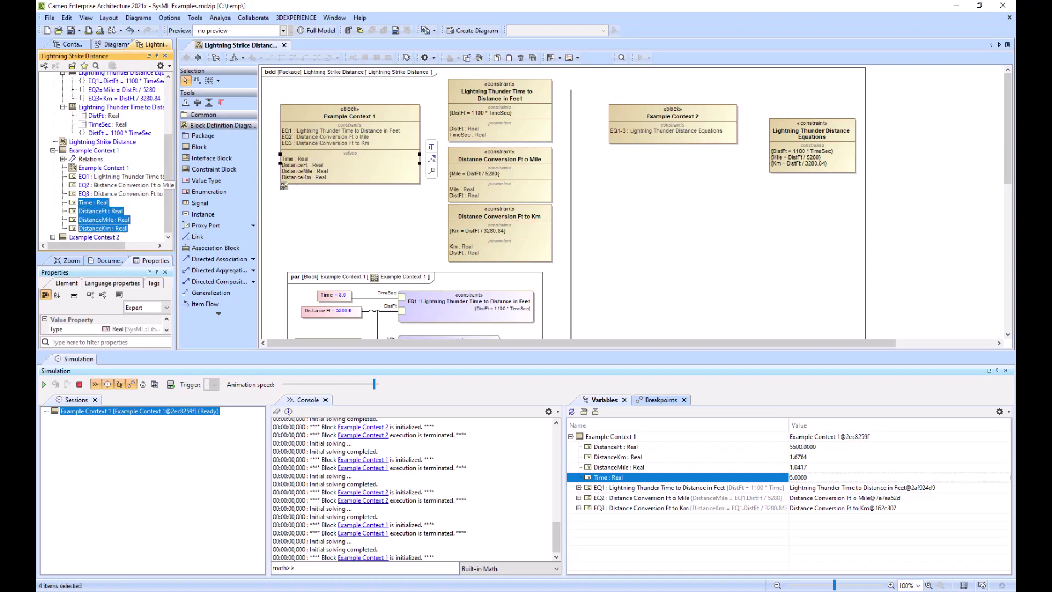
click(94, 238)
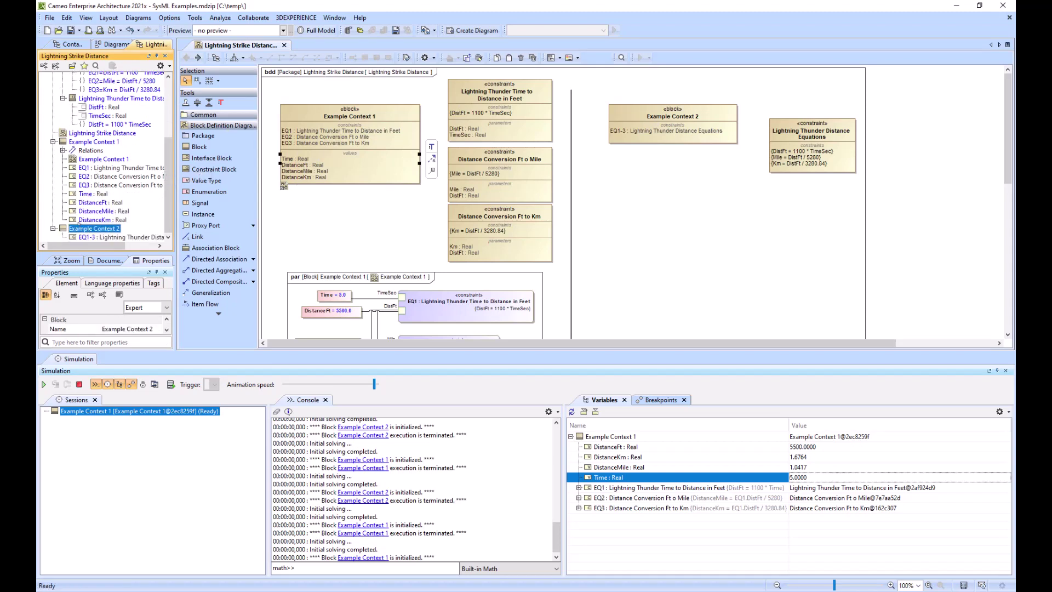
key(ctrl+v)
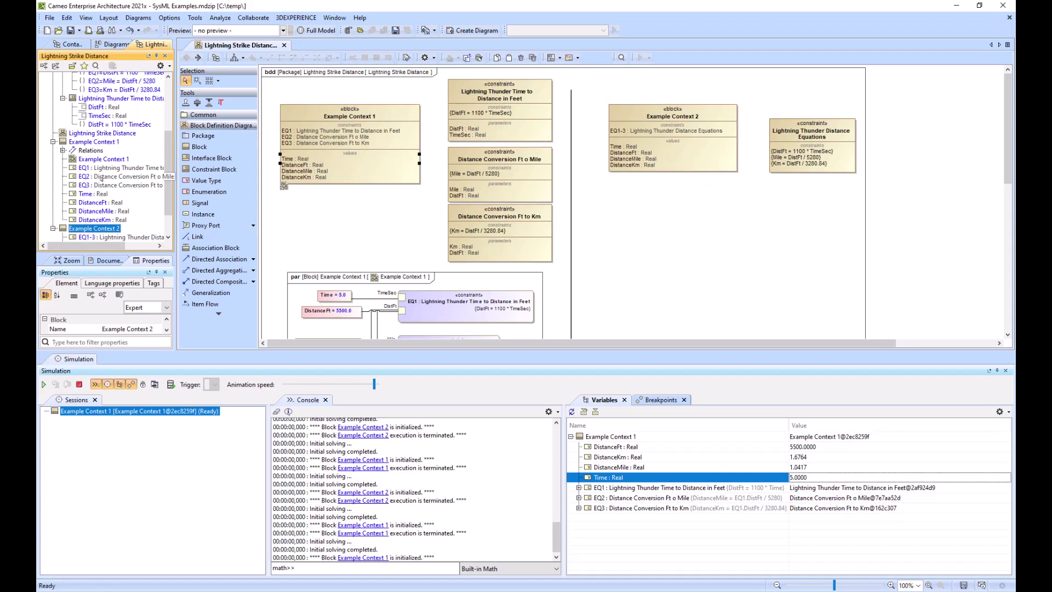
Create a parametric diagram for the Example Context 2 block, displaying its four value properties and the EQ1-3 constraint property.
click(712, 113)
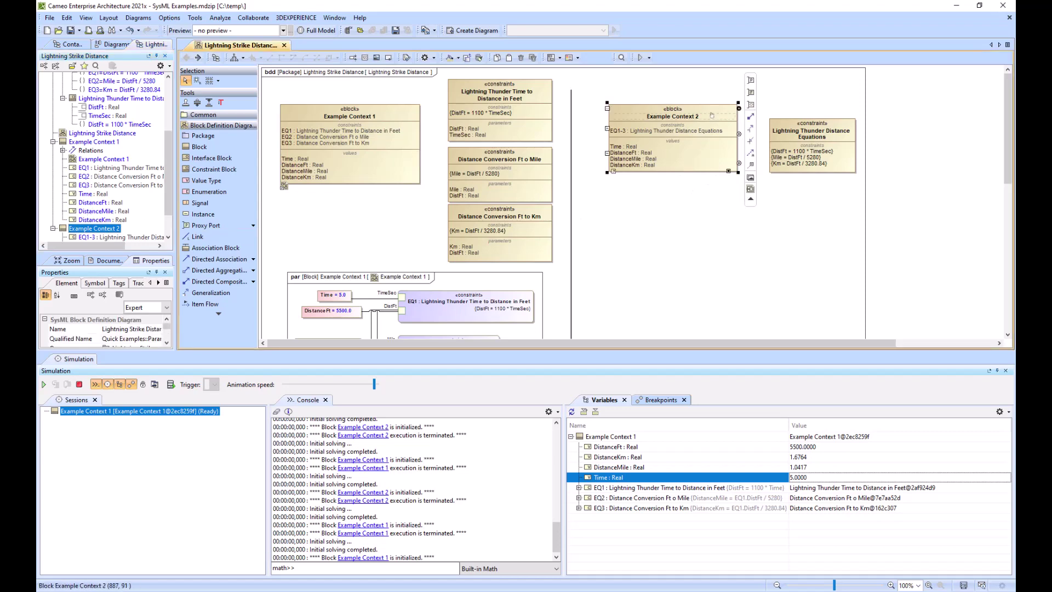
right_click(712, 112)
click(755, 154)
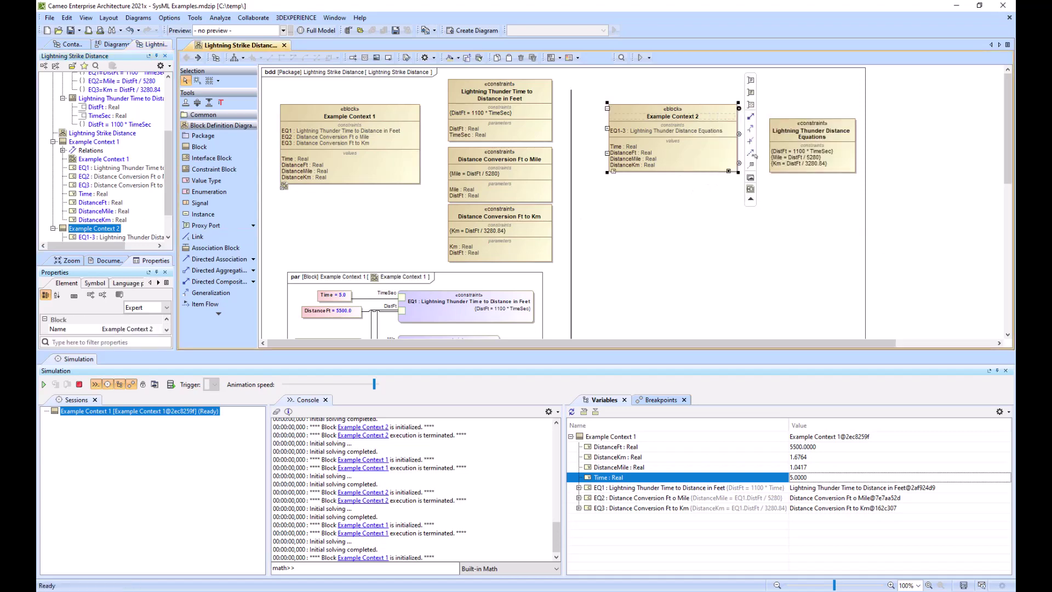
text(par)
key(Return)
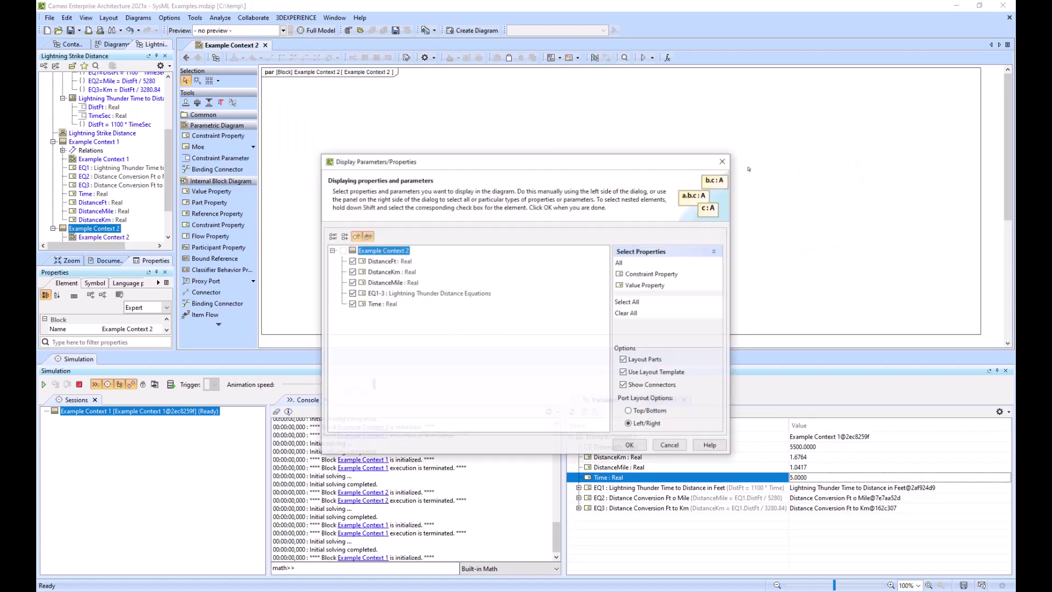
click(630, 444)
Back in the Lightning Strike Distance block definition diagram, parse the Lightning Thunder Distance Equations constraint block to create its parameters.
click(186, 58)
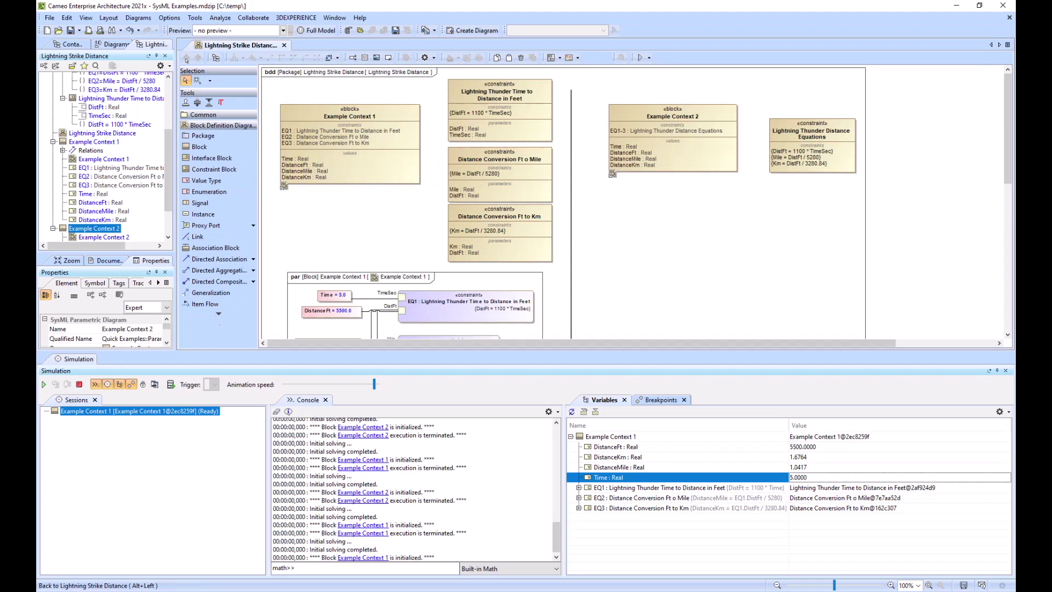
click(819, 132)
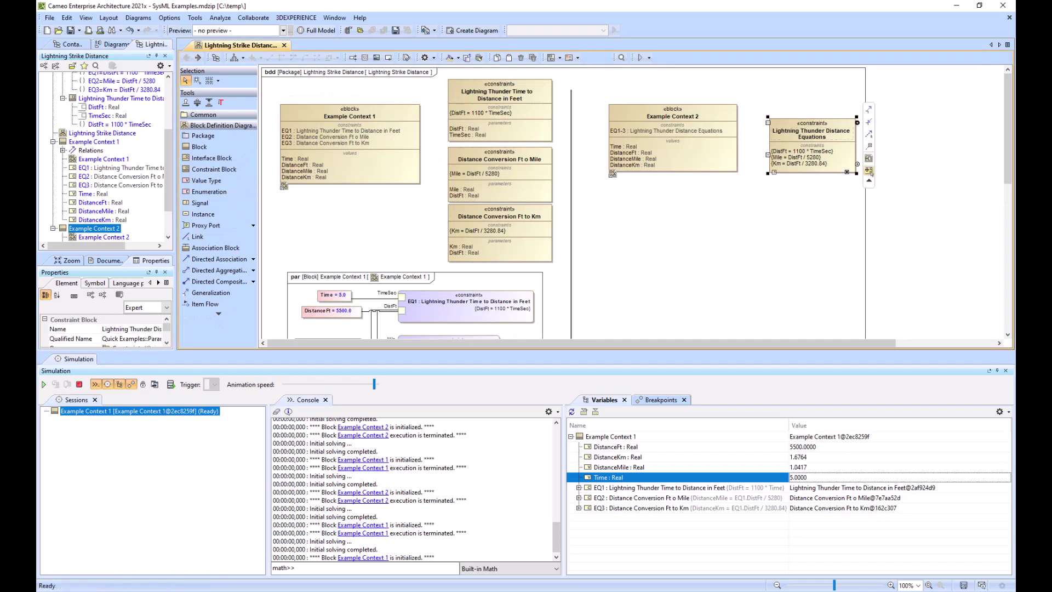
click(869, 170)
click(644, 200)
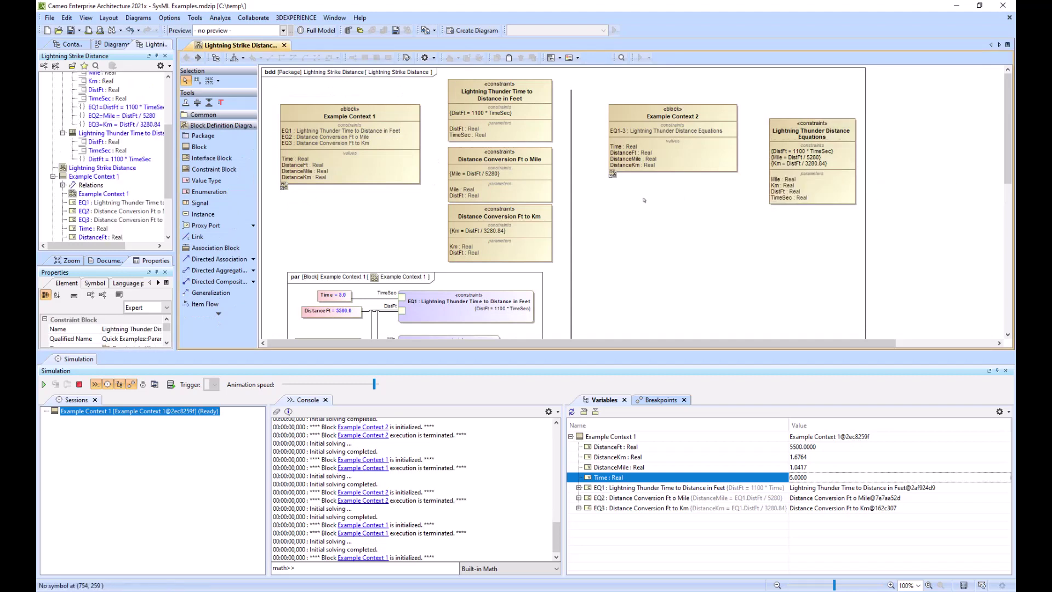
In the Example Context 2 parametric diagram, display the EQ1-3 parameters and move the constraint property clear of the value properties.
double_click(624, 114)
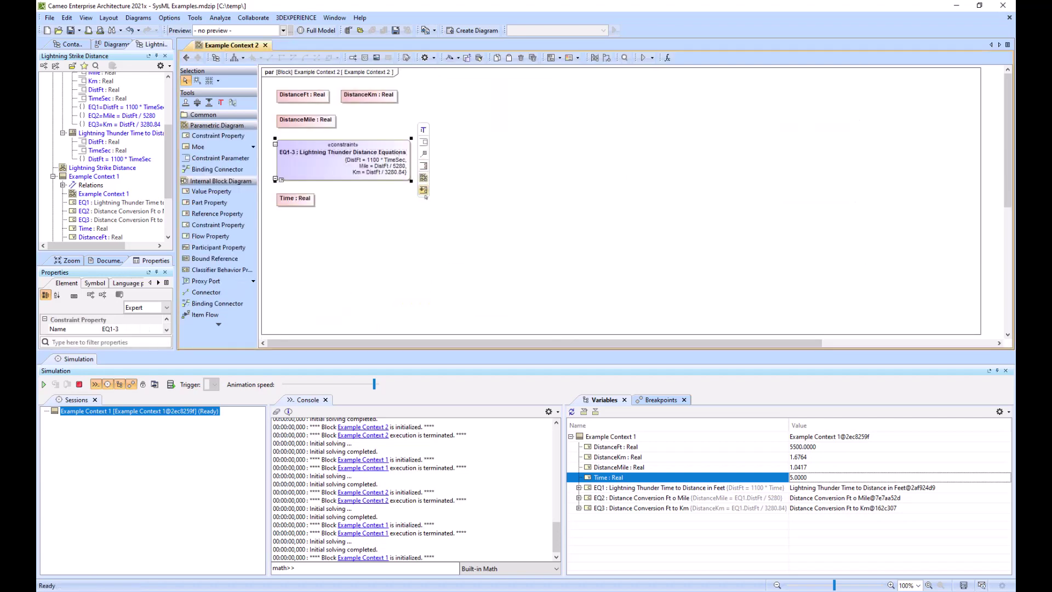
click(423, 190)
drag(282, 151, 461, 130)
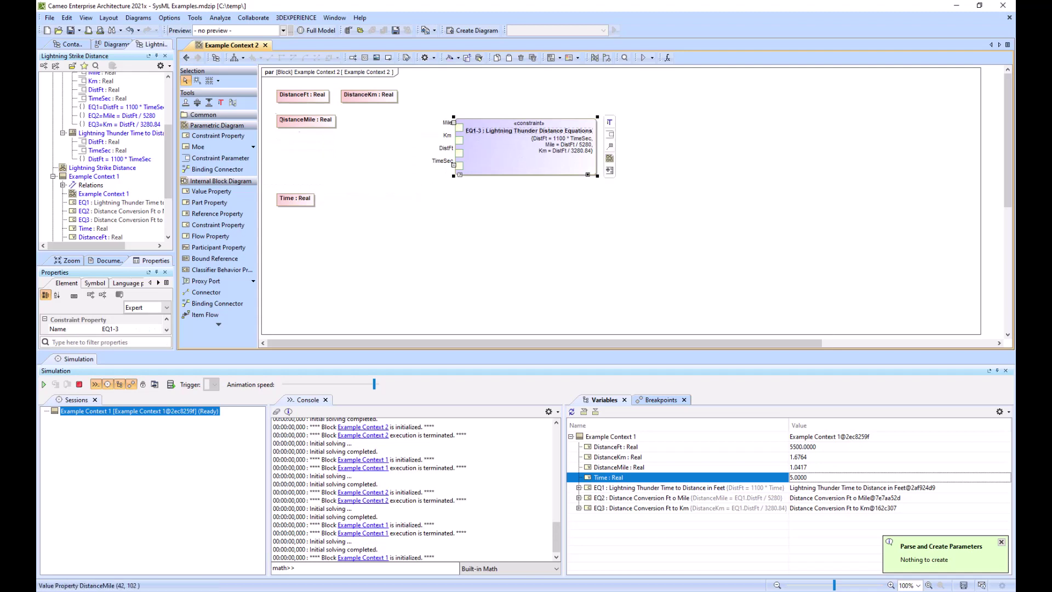
Enlarge EQ1-3 upward, place TimeSec above the other parameters, and stack Time, DistanceMile, DistanceKm and DistanceFt beside their matching parameters.
drag(291, 203, 333, 170)
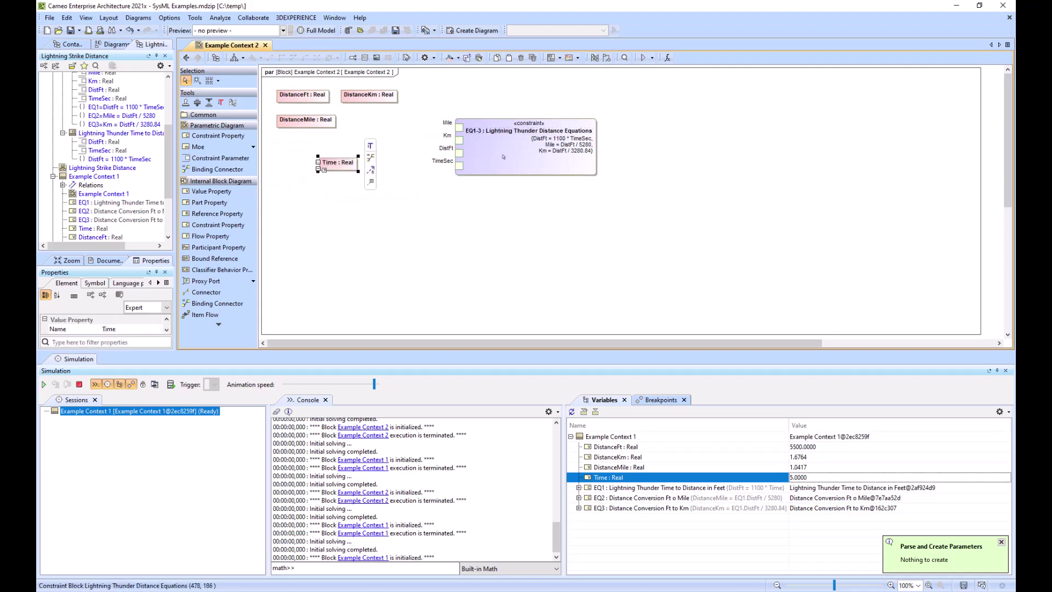
click(548, 137)
drag(596, 119, 596, 86)
drag(350, 163, 388, 111)
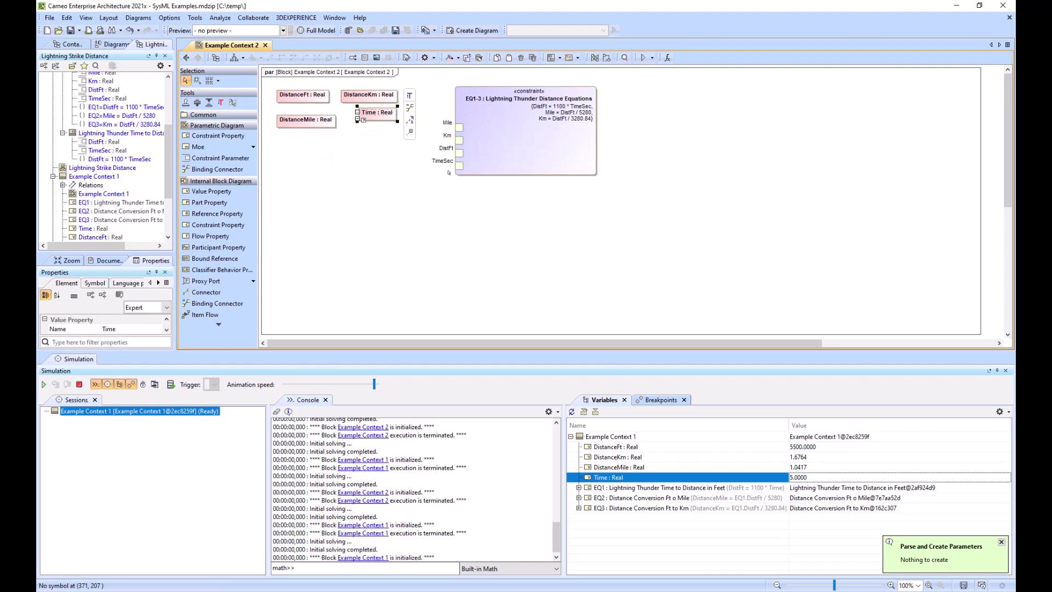
drag(459, 165, 460, 106)
drag(383, 112, 373, 138)
drag(303, 126, 378, 129)
drag(309, 94, 389, 151)
Bind Time to TimeSec, DistanceMile to Mile, DistanceKm to Km and DistanceFt to DistFt with binding connectors.
click(384, 108)
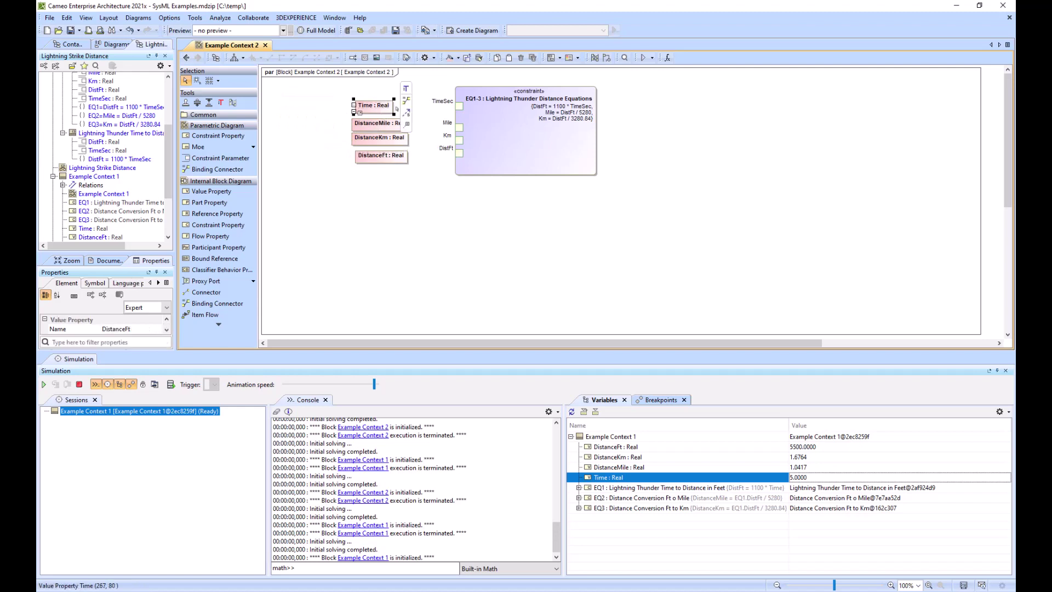
click(406, 101)
click(459, 106)
click(388, 120)
click(423, 119)
click(458, 127)
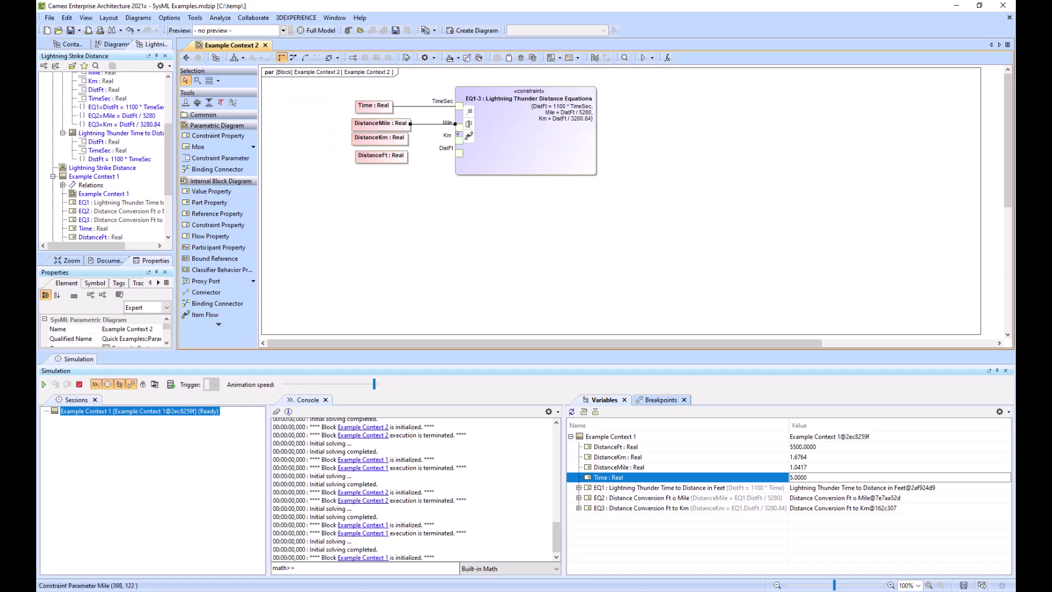
click(401, 139)
click(421, 133)
click(458, 140)
click(384, 155)
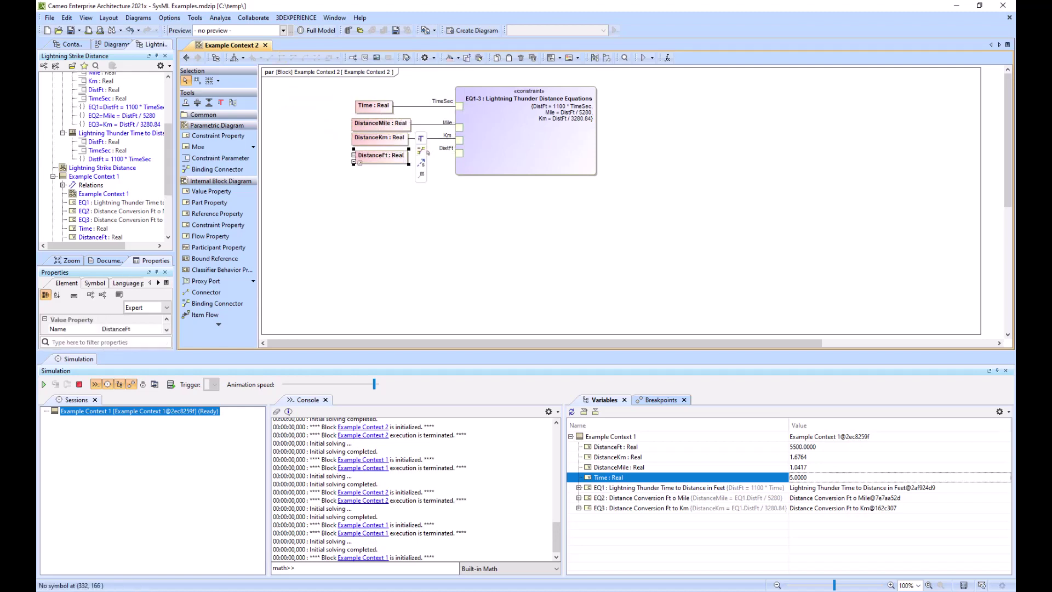
drag(423, 150, 459, 153)
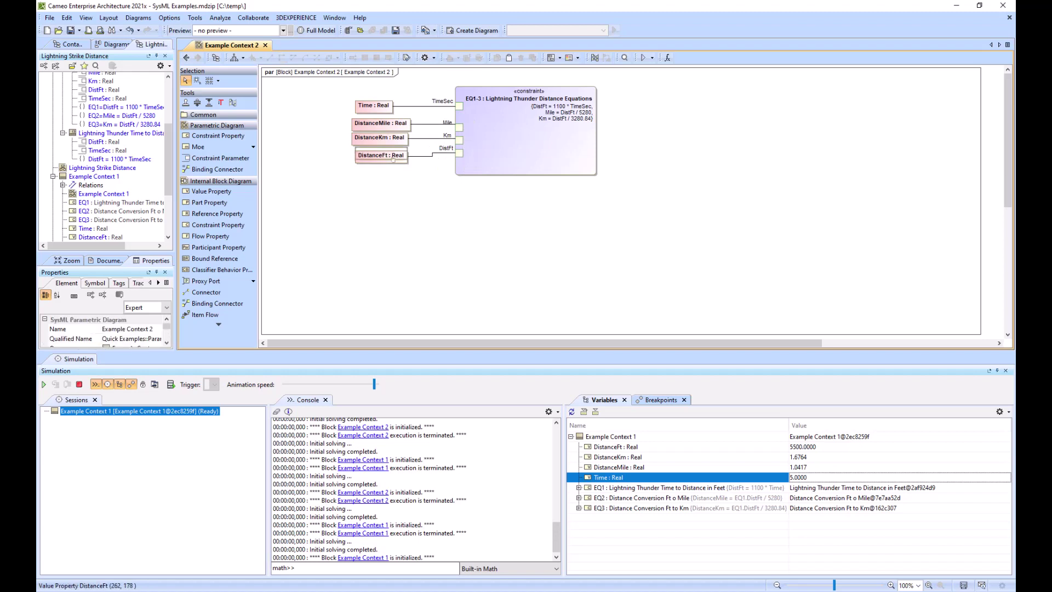
Align DistanceFt with its parameter, move all shapes toward the frame's upper-left corner, and shrink the diagram frame to its contents.
drag(393, 159, 393, 156)
drag(605, 175, 605, 175)
drag(574, 131, 499, 124)
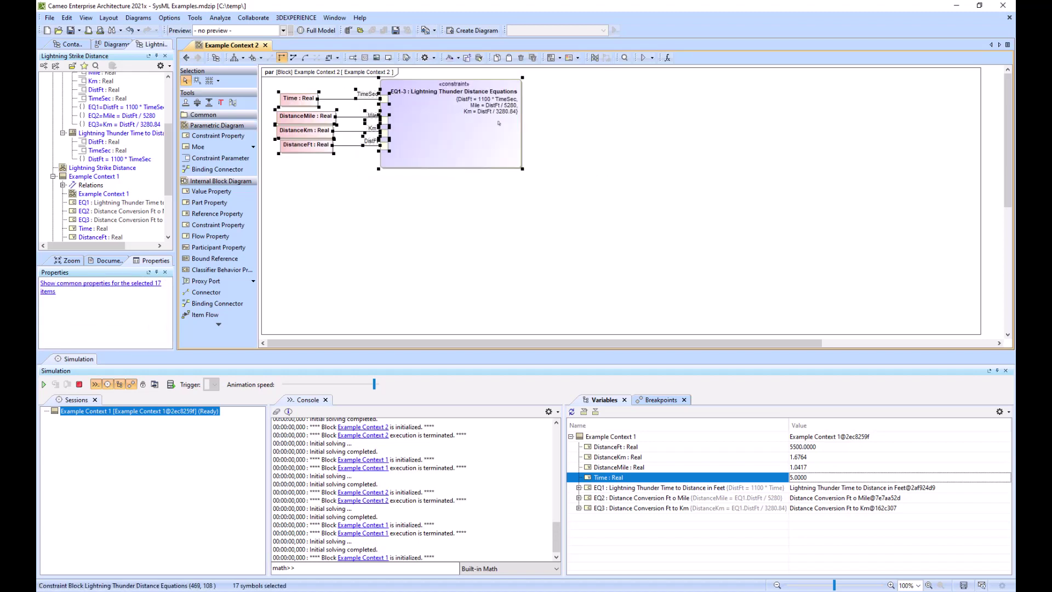
click(574, 73)
double_click(980, 334)
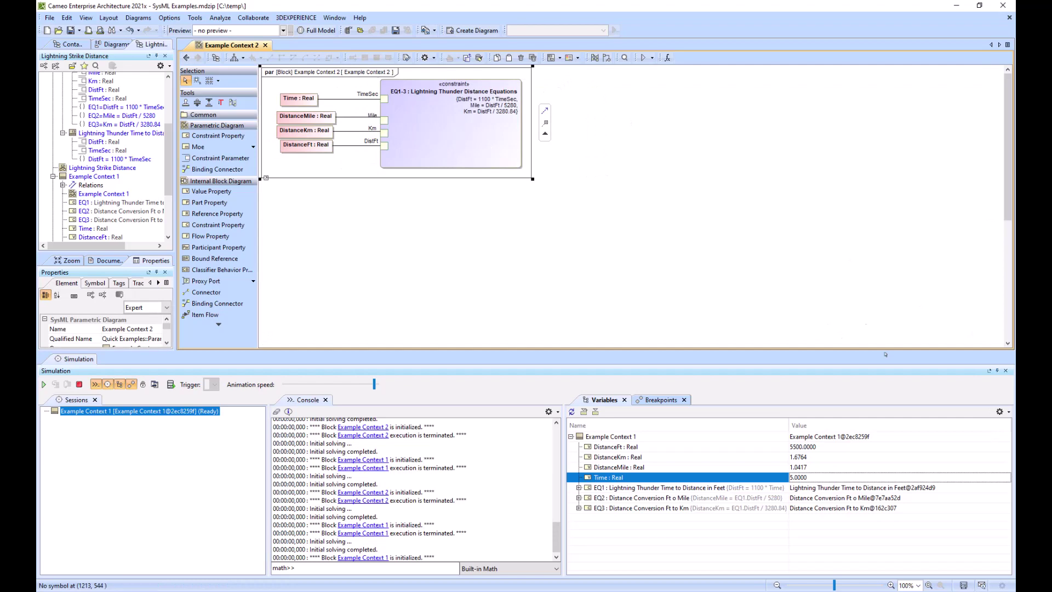
click(929, 585)
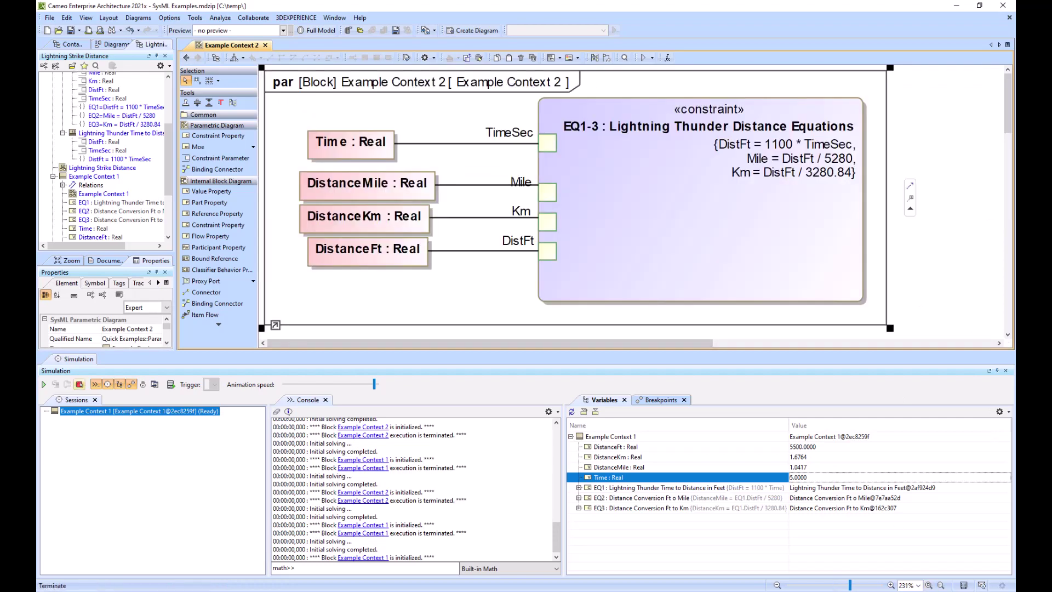
Terminate the Example Context 1 simulation and locate the Example Context 2 parametric diagram in the model tree.
click(79, 384)
click(186, 57)
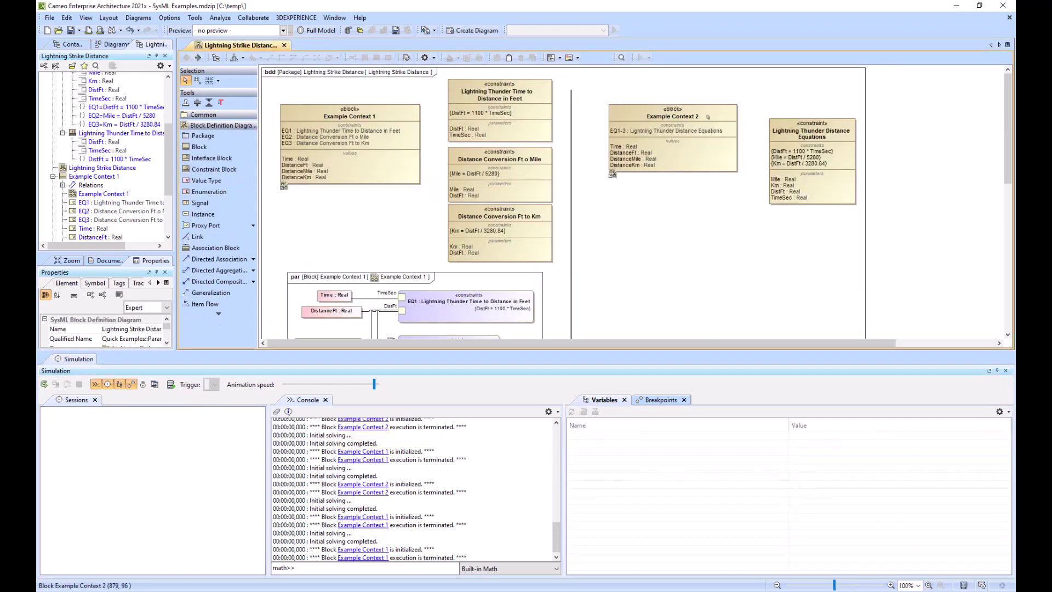
click(613, 174)
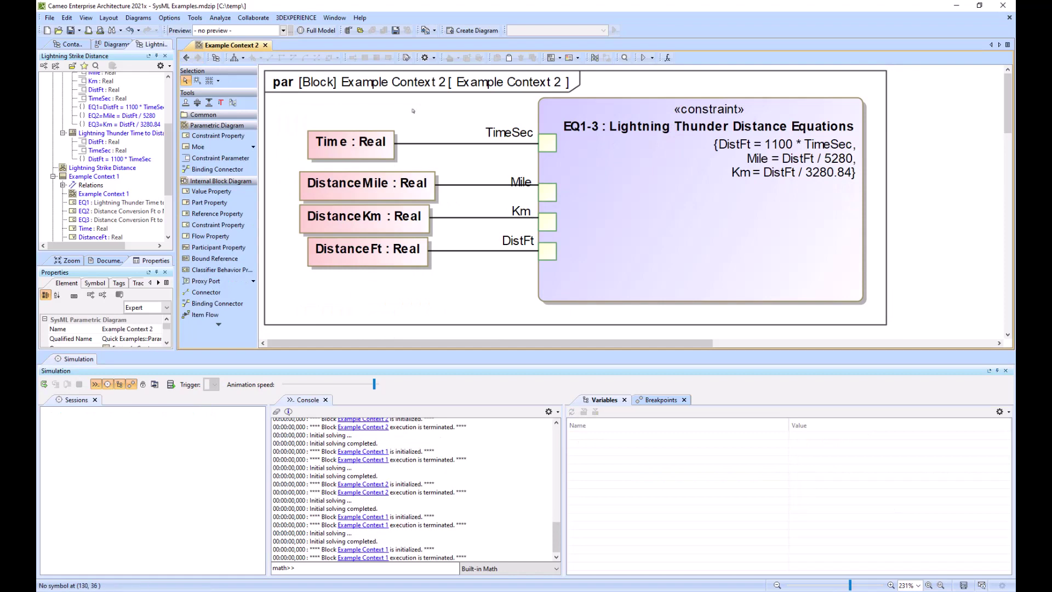
key(alt+b)
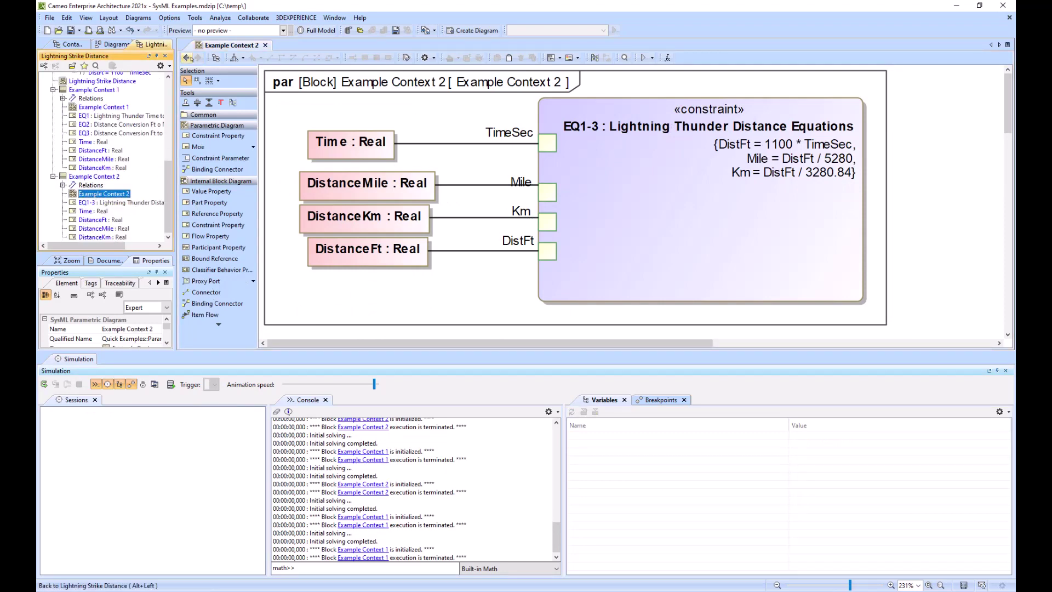
Place the Example Context 2 parametric diagram on the block definition diagram below its block and shrink the outer frame to fit.
click(189, 58)
drag(103, 194, 633, 250)
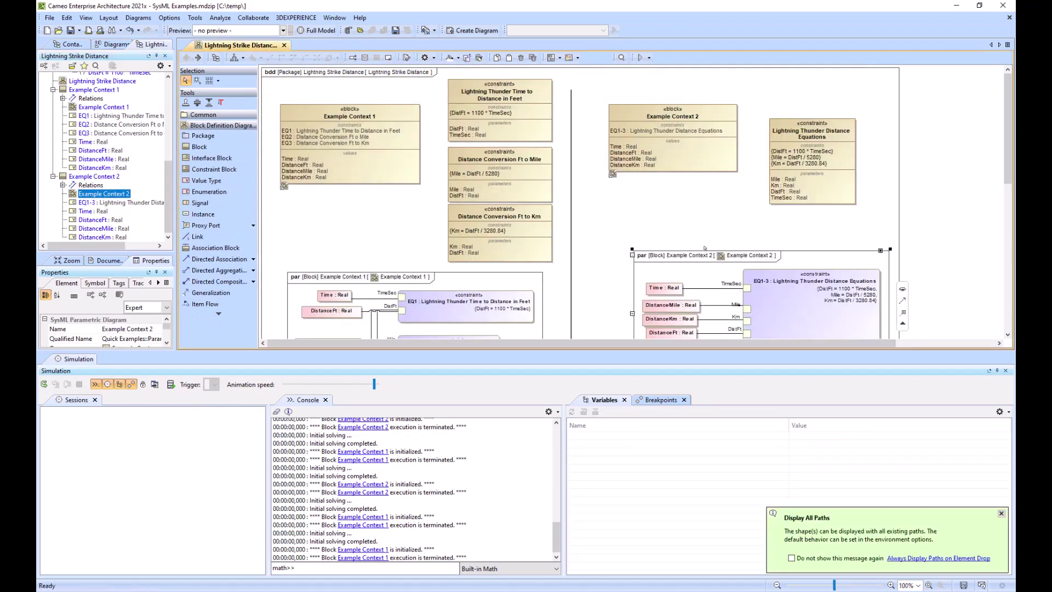
drag(705, 248, 655, 274)
scroll(658, 275, down, 3)
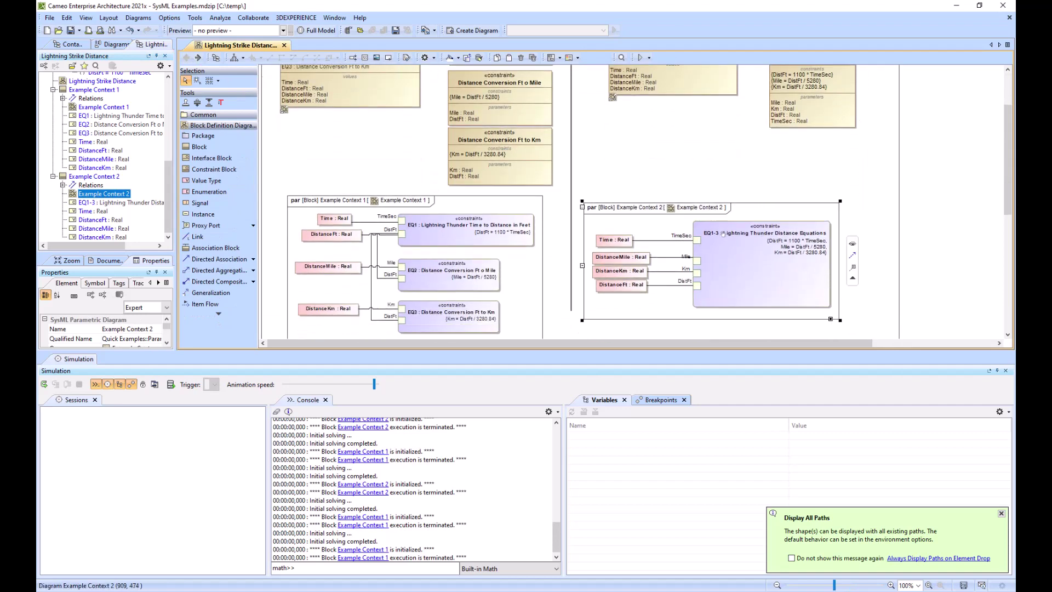
double_click(900, 330)
Run the simulation of the Example Context 2 block with Time set to 4.
scroll(550, 313, up, 2)
click(673, 101)
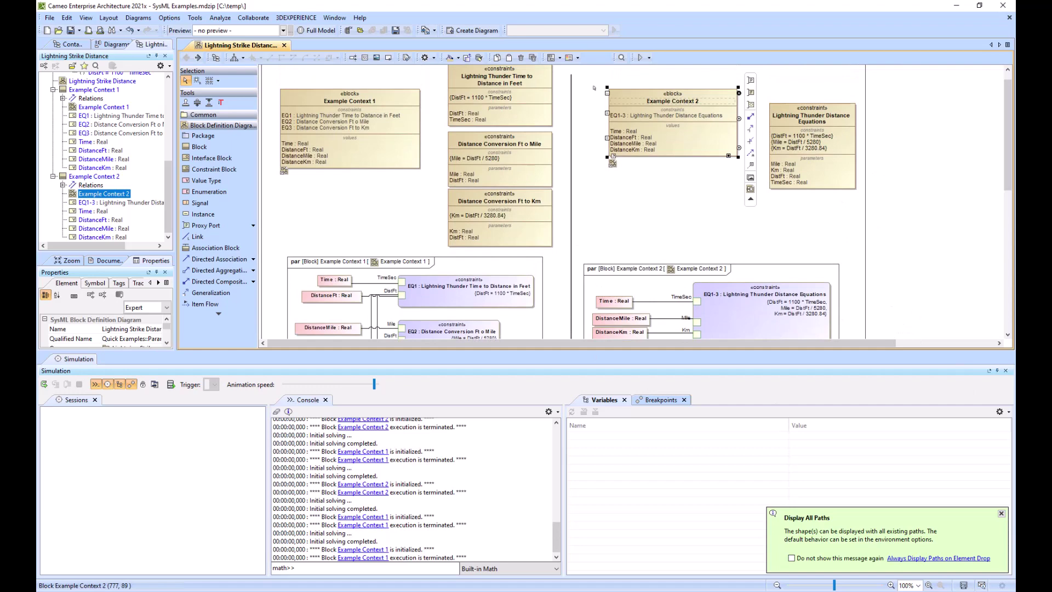
click(640, 58)
click(804, 477)
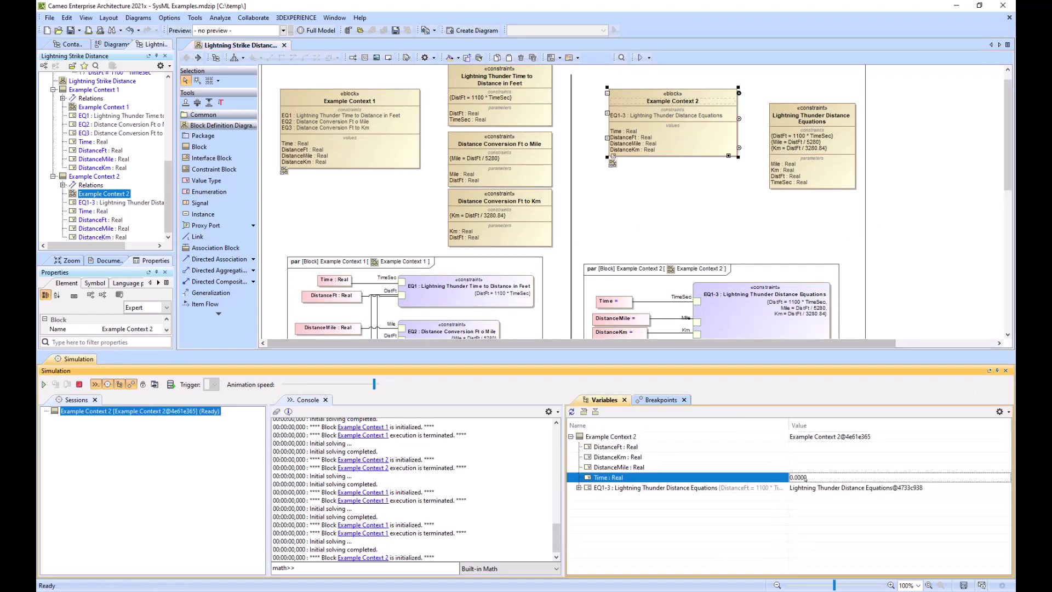
text(4)
key(Return)
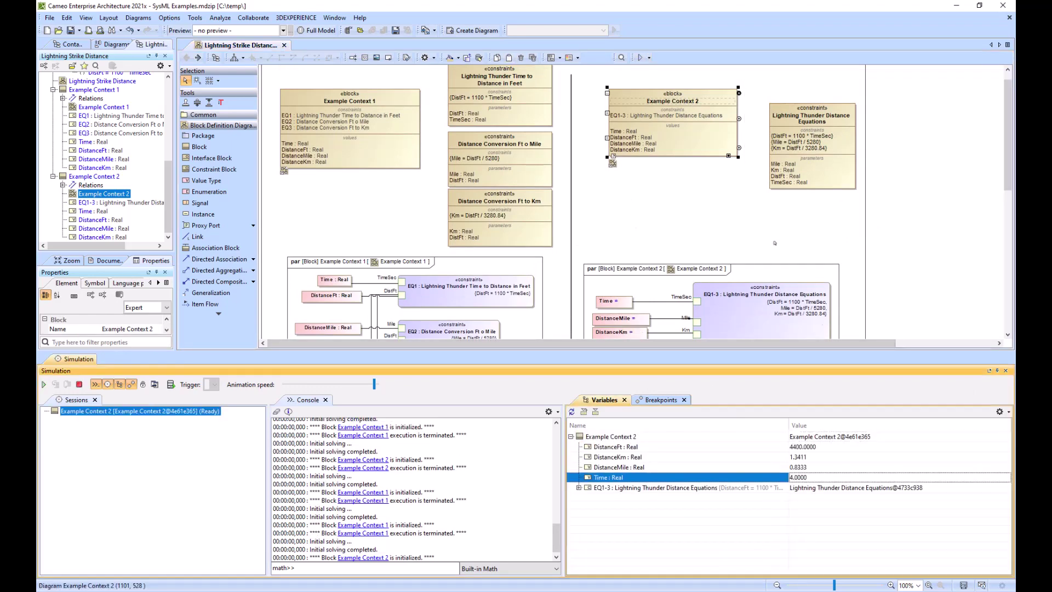
In the Example Context 2 parametric diagram, widen the DistanceMile, DistanceKm and DistanceFt shapes to fit their full values.
scroll(775, 243, down, 2)
click(737, 192)
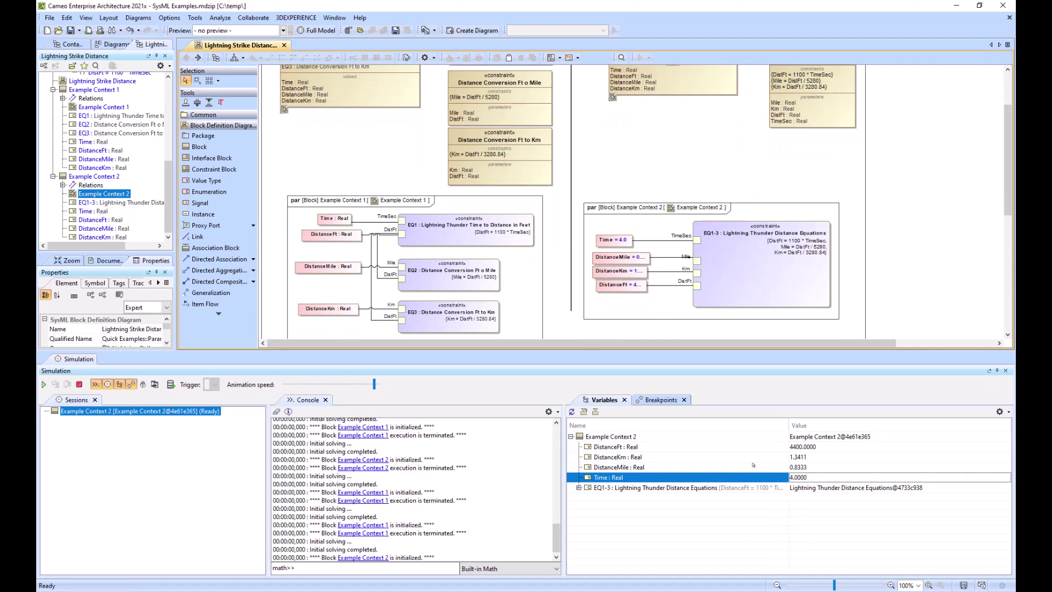
double_click(586, 215)
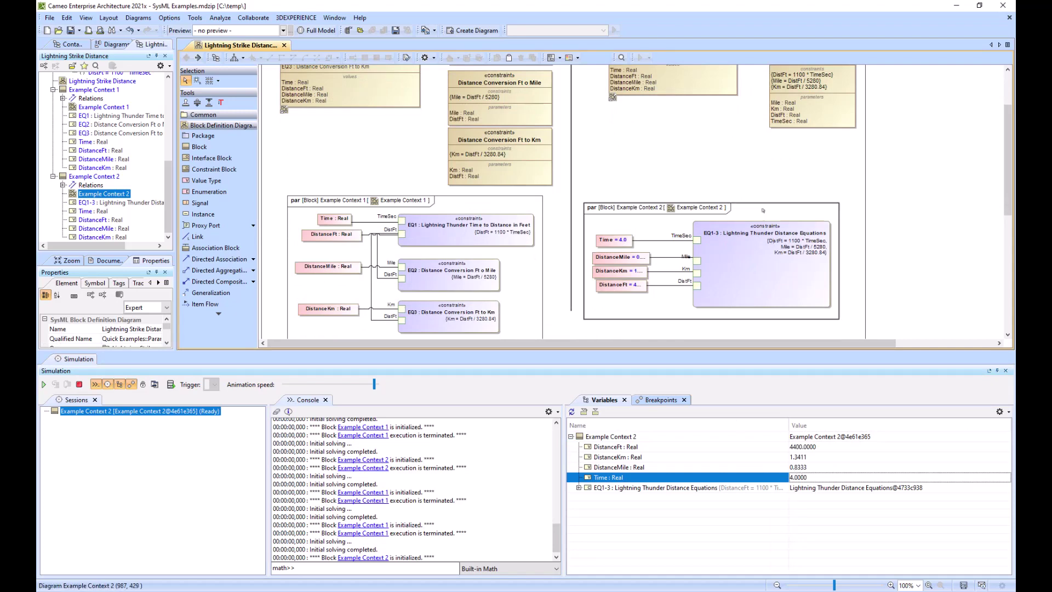
click(303, 201)
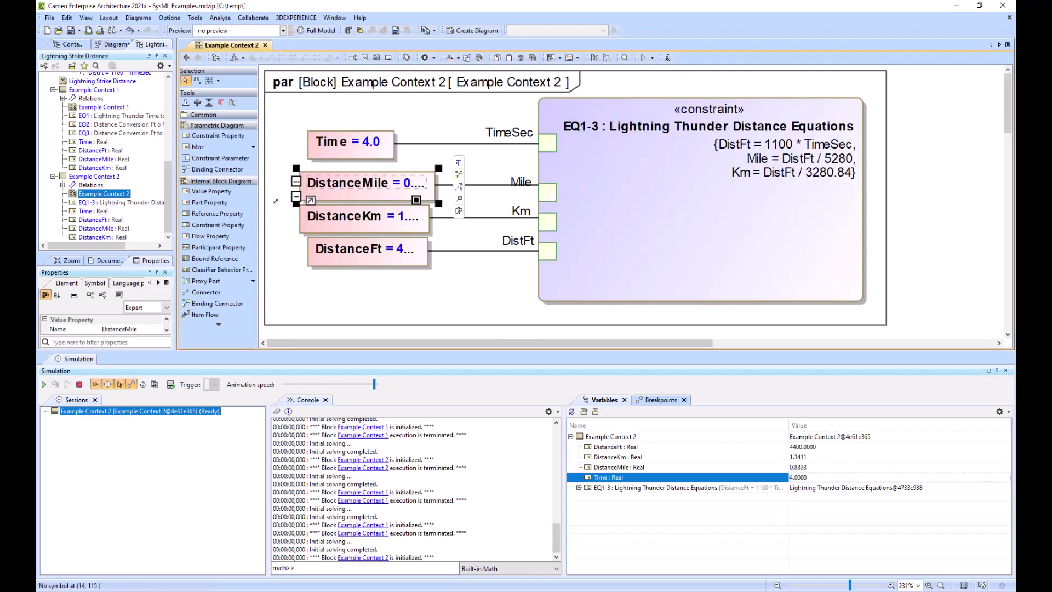
drag(294, 205, 238, 206)
click(305, 229)
drag(296, 236, 272, 235)
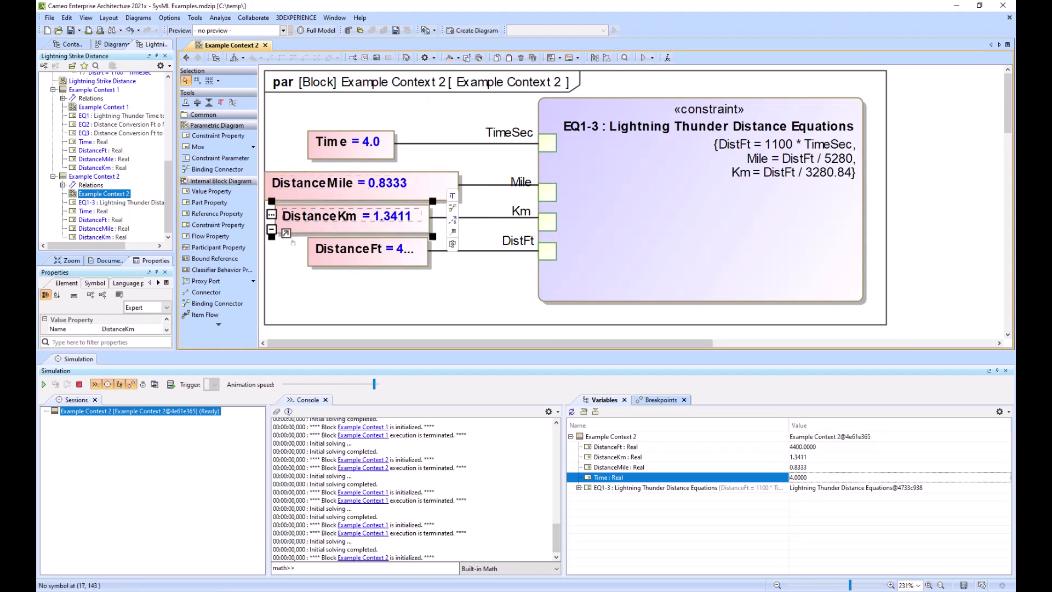
click(315, 264)
drag(305, 269, 280, 269)
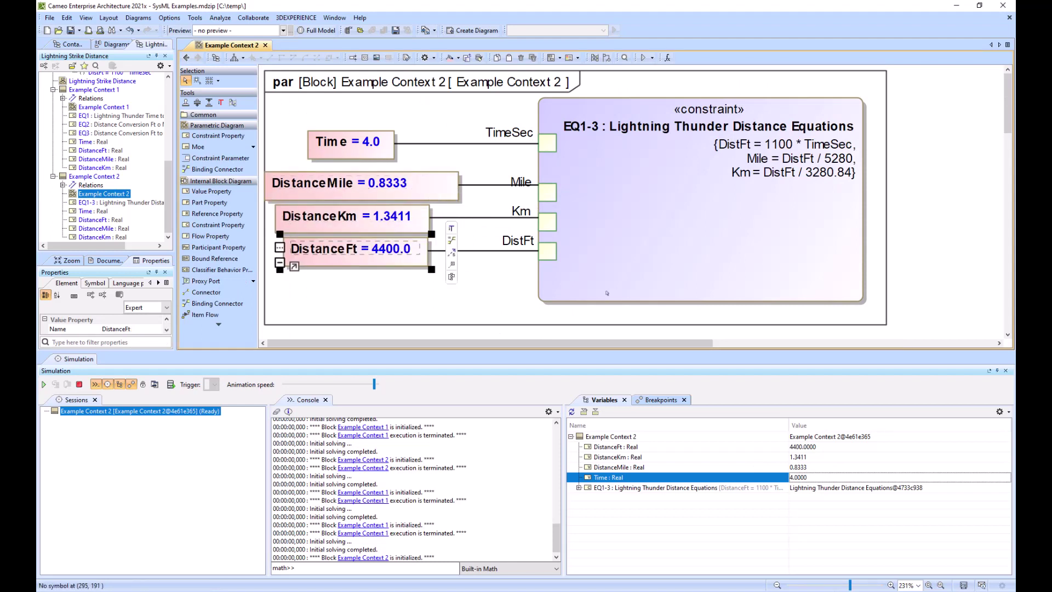
Set Time to 5 in the running Example Context 2 simulation.
click(819, 478)
text(5)
key(Return)
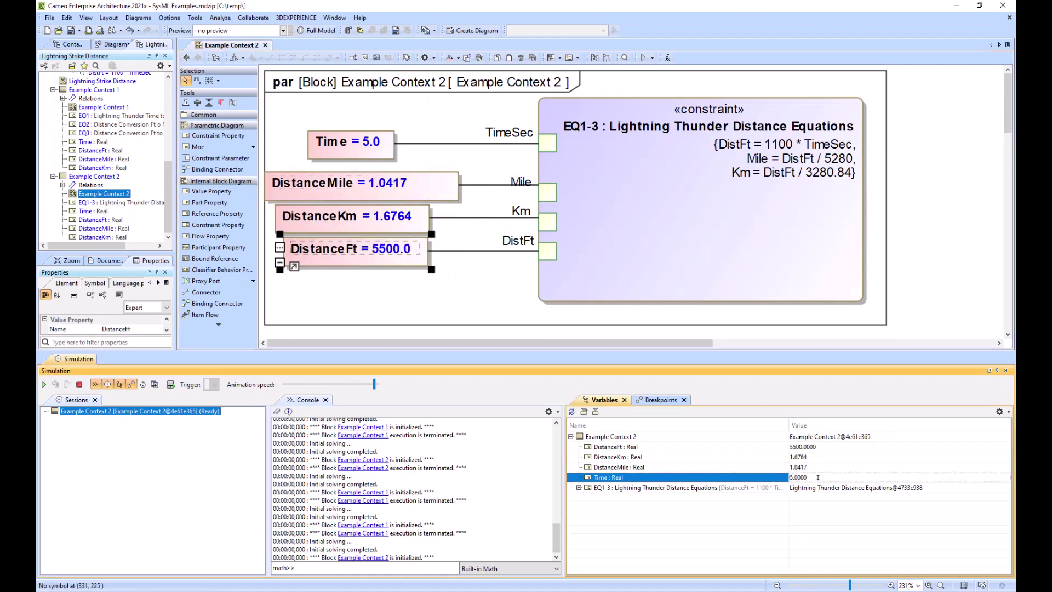
Return to the Lightning Strike Distance block definition diagram, close the simulation pane and fit the whole diagram to the window.
click(488, 300)
click(186, 58)
scroll(636, 219, up, 1)
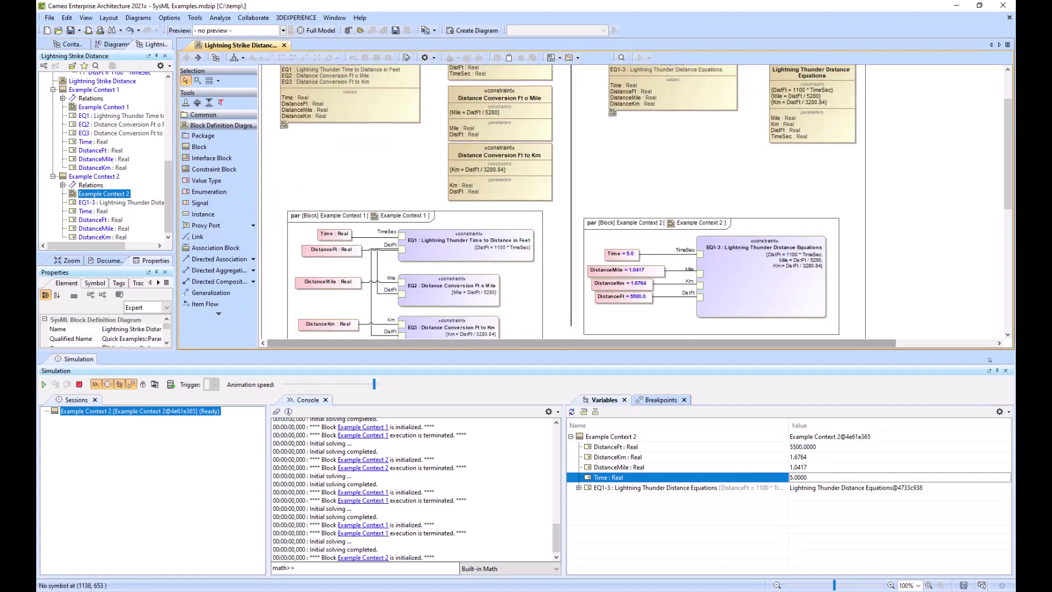
click(1006, 371)
key(ctrl+w)
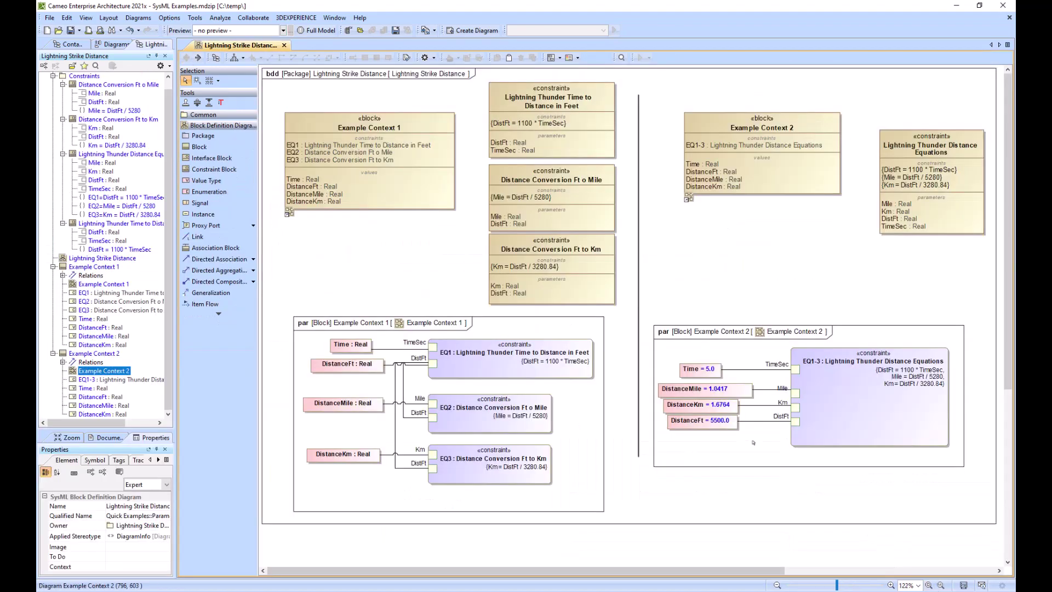